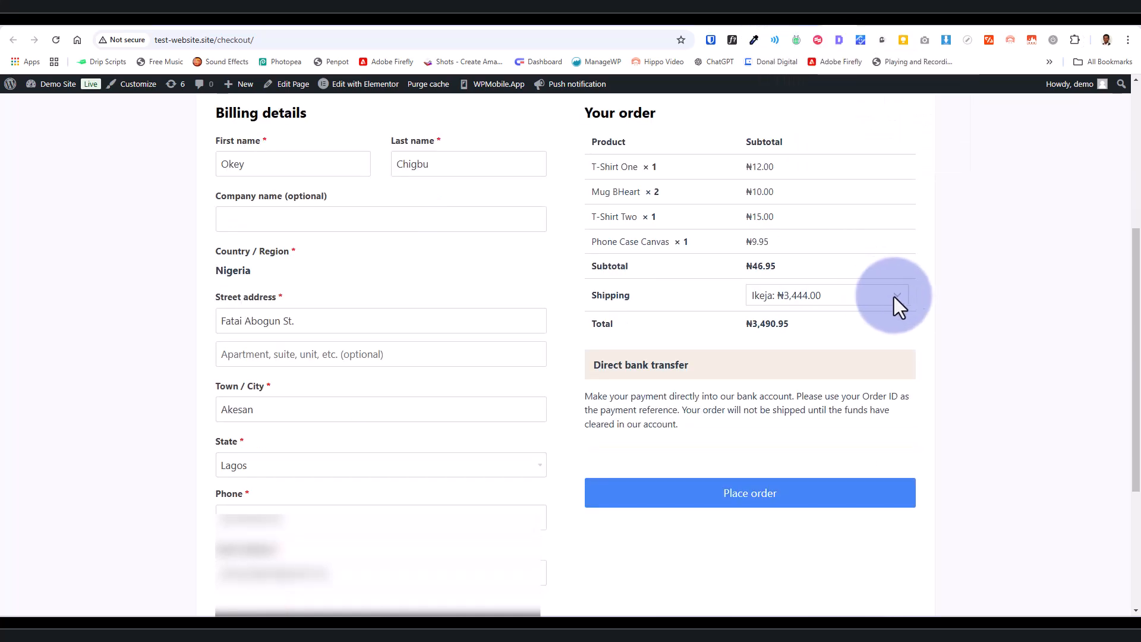
Examine the shipping rate options offered on the demo store's checkout page and on its cart pages
{"action": "left_click", "coordinate": [895, 297]}
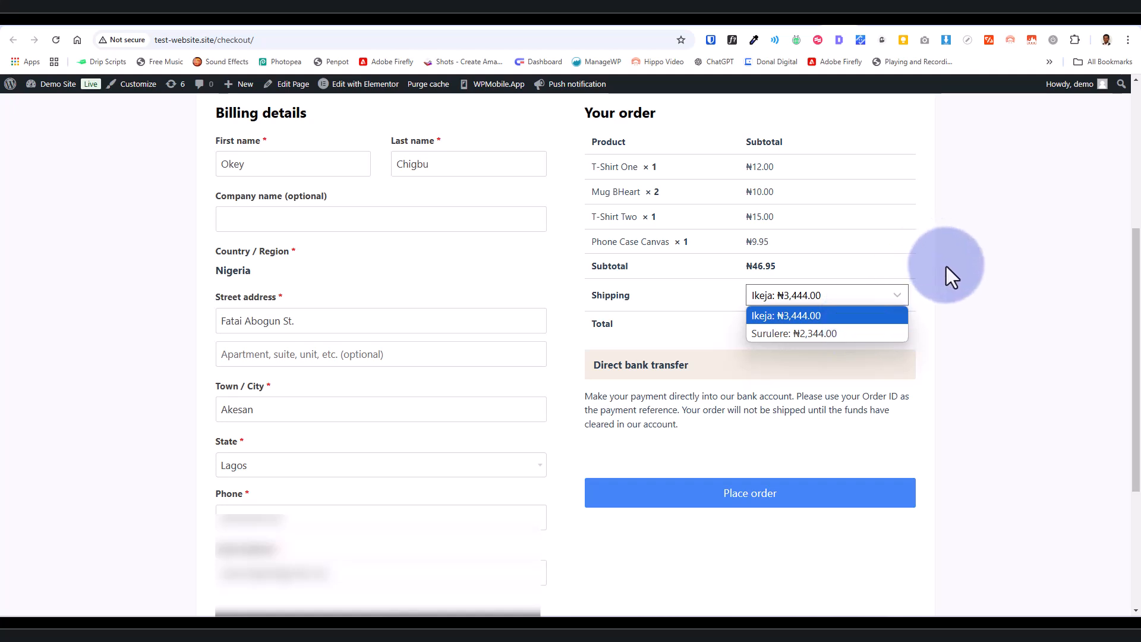
{"action": "left_click", "coordinate": [923, 281]}
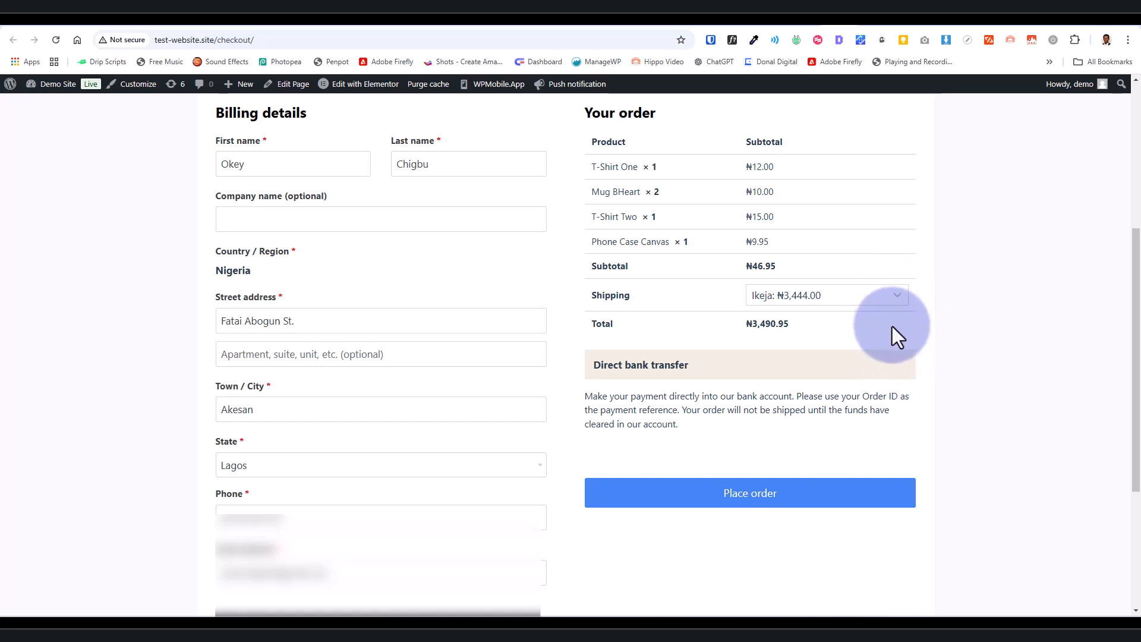
{"action": "left_click", "coordinate": [774, 17]}
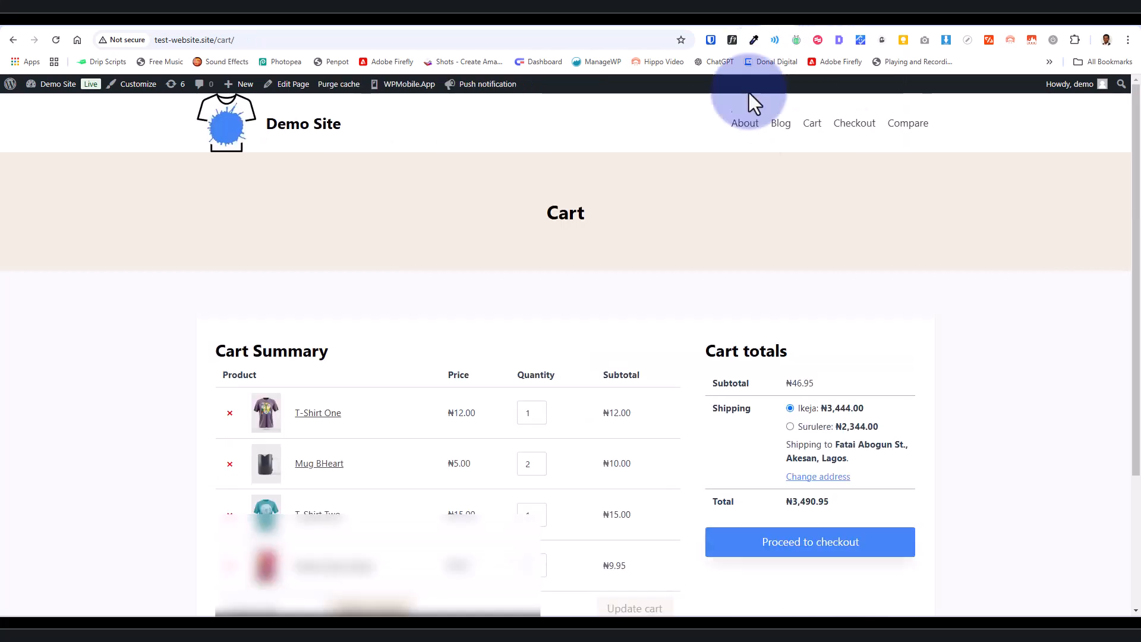
{"action": "scroll", "coordinate": [862, 312], "scroll_direction": "down", "scroll_amount": 3}
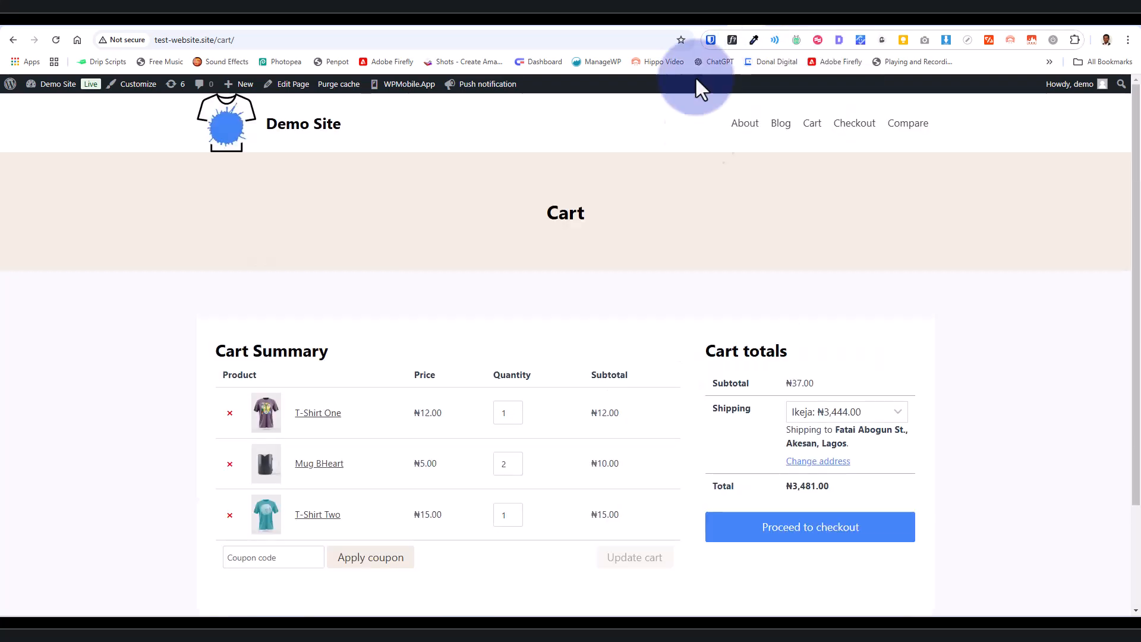
{"action": "scroll", "coordinate": [905, 390], "scroll_direction": "down", "scroll_amount": 2}
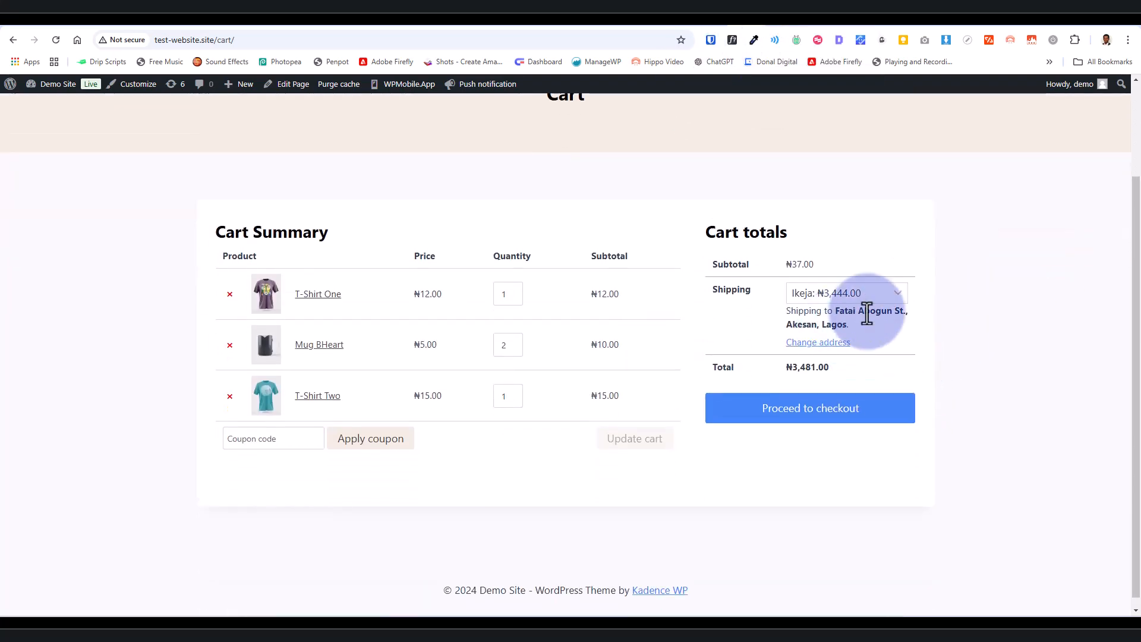
{"action": "left_click", "coordinate": [897, 291]}
{"action": "key", "text": "Down"}
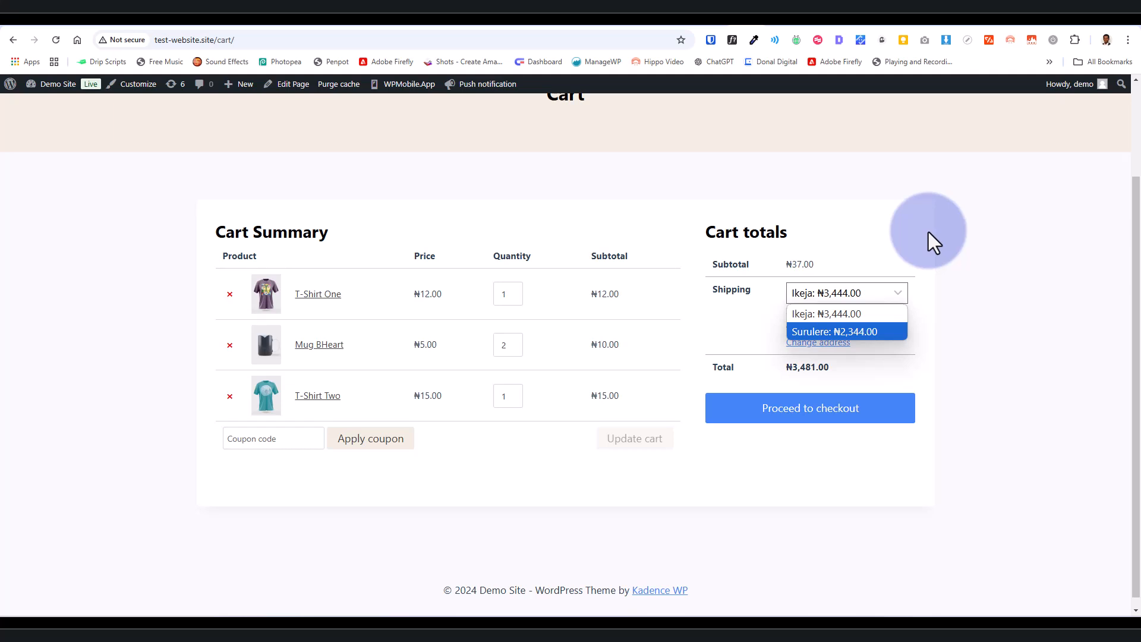
Switch to the mera.site WooCommerce general settings and review the store address, selling location and shipping location options
{"action": "left_click", "coordinate": [872, 28]}
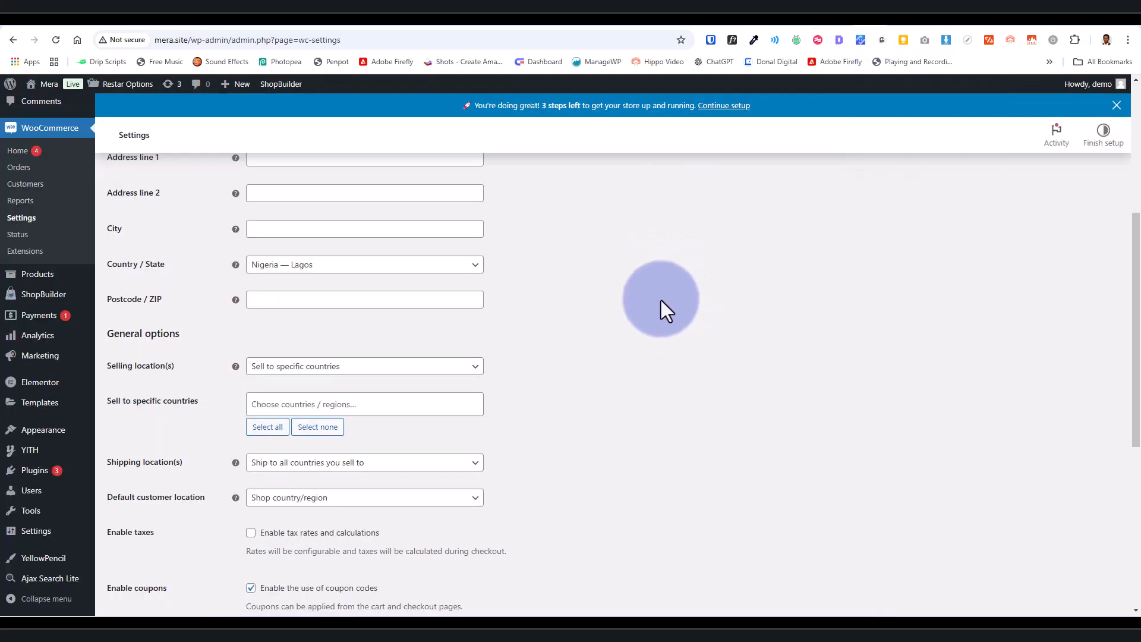
{"action": "scroll", "coordinate": [629, 323], "scroll_direction": "up", "scroll_amount": 4}
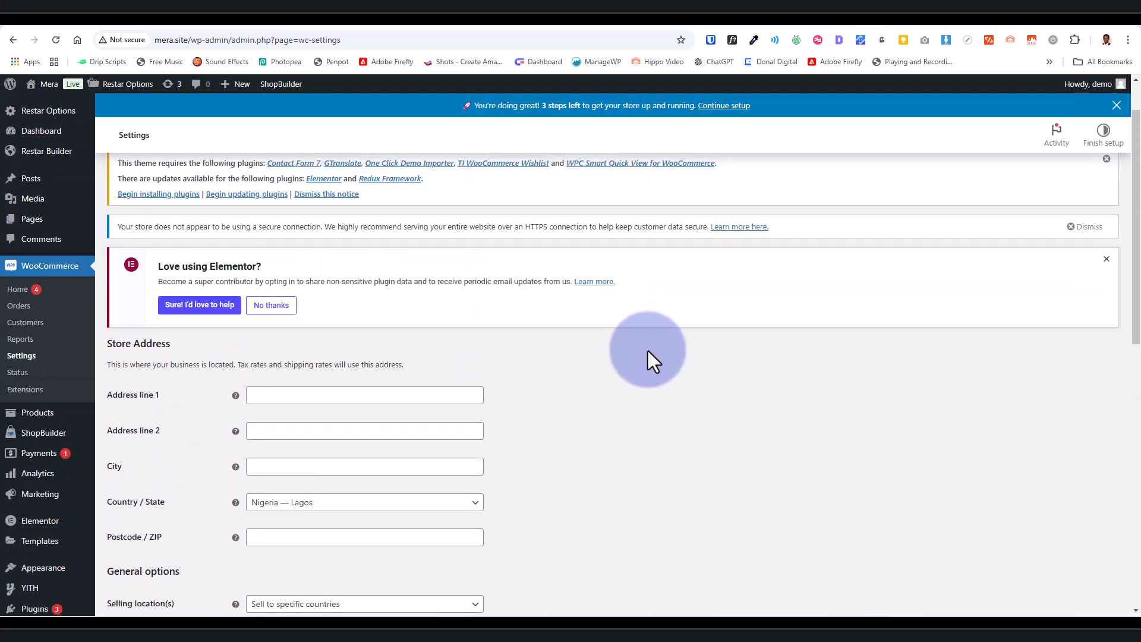
{"action": "scroll", "coordinate": [648, 351], "scroll_direction": "down", "scroll_amount": 5}
{"action": "scroll", "coordinate": [428, 303], "scroll_direction": "down", "scroll_amount": 1}
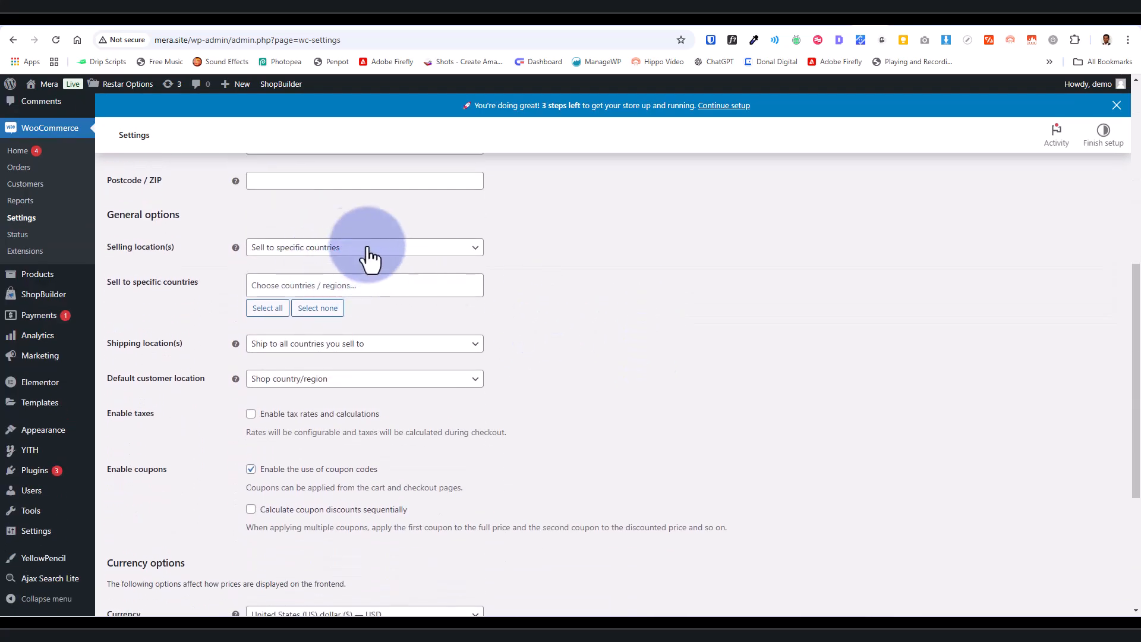
{"action": "scroll", "coordinate": [401, 269], "scroll_direction": "up", "scroll_amount": 2}
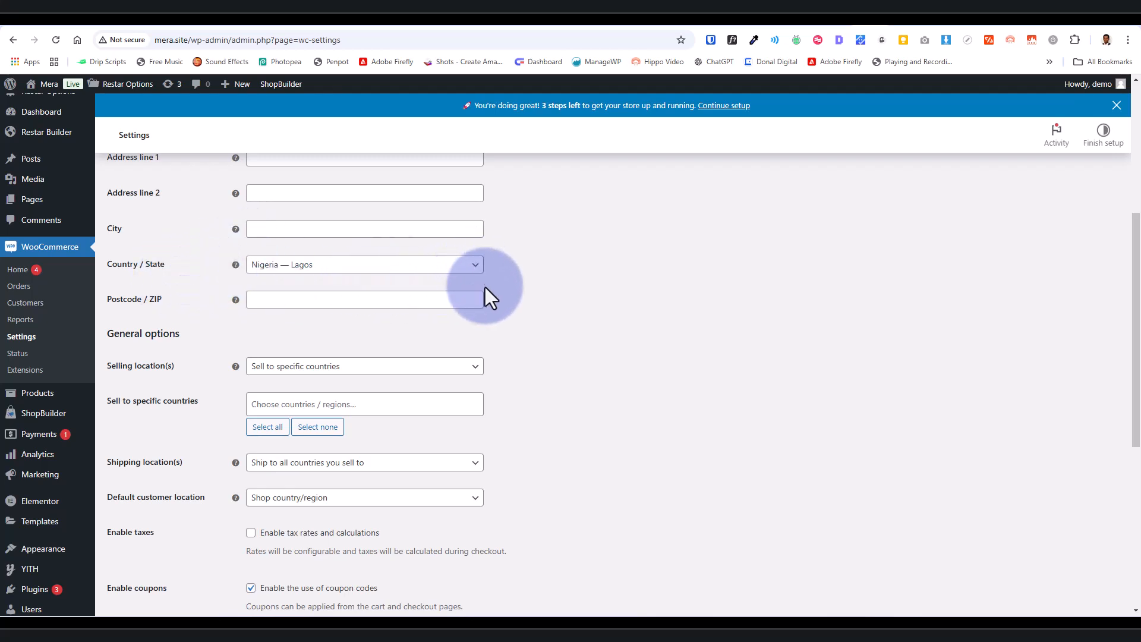
{"action": "scroll", "coordinate": [397, 229], "scroll_direction": "down", "scroll_amount": 1}
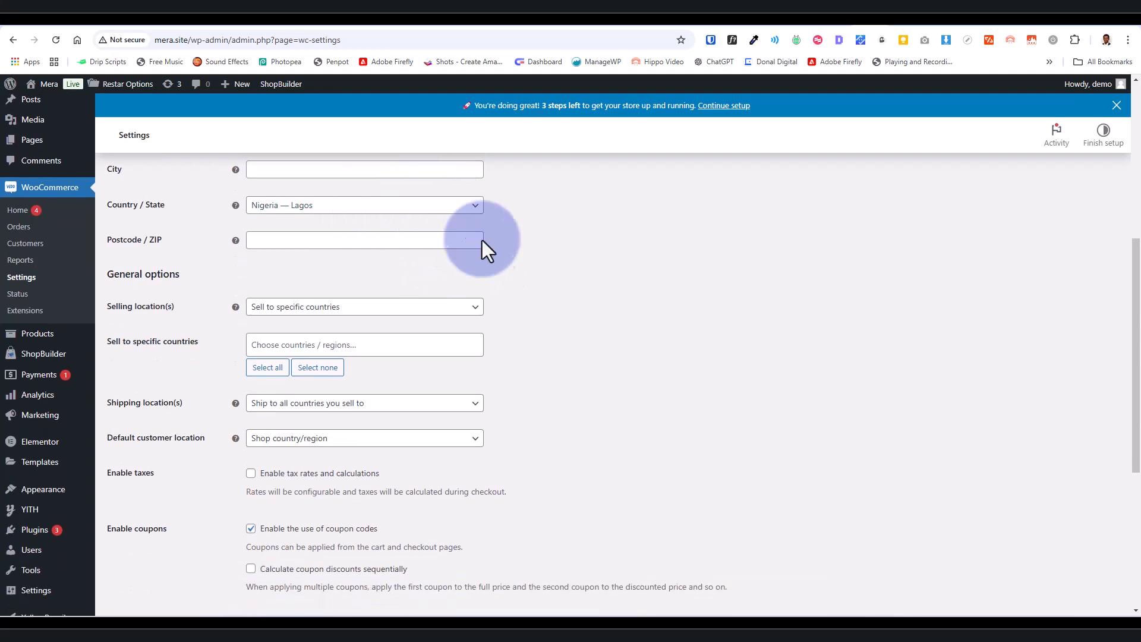
{"action": "scroll", "coordinate": [440, 299], "scroll_direction": "down", "scroll_amount": 2}
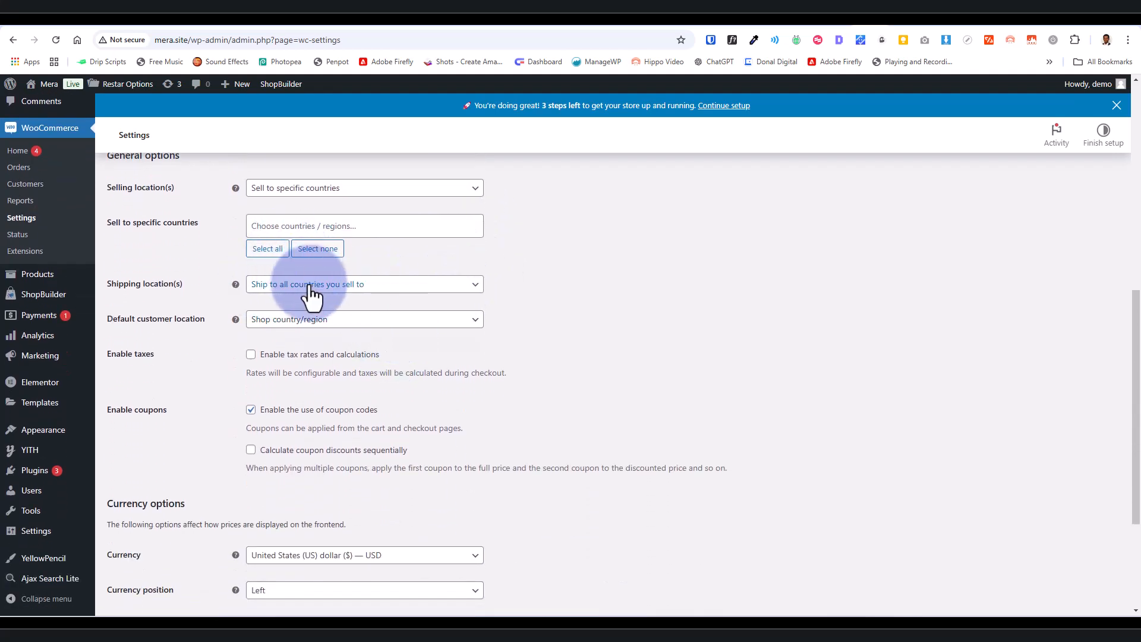
{"action": "scroll", "coordinate": [305, 273], "scroll_direction": "up", "scroll_amount": 1}
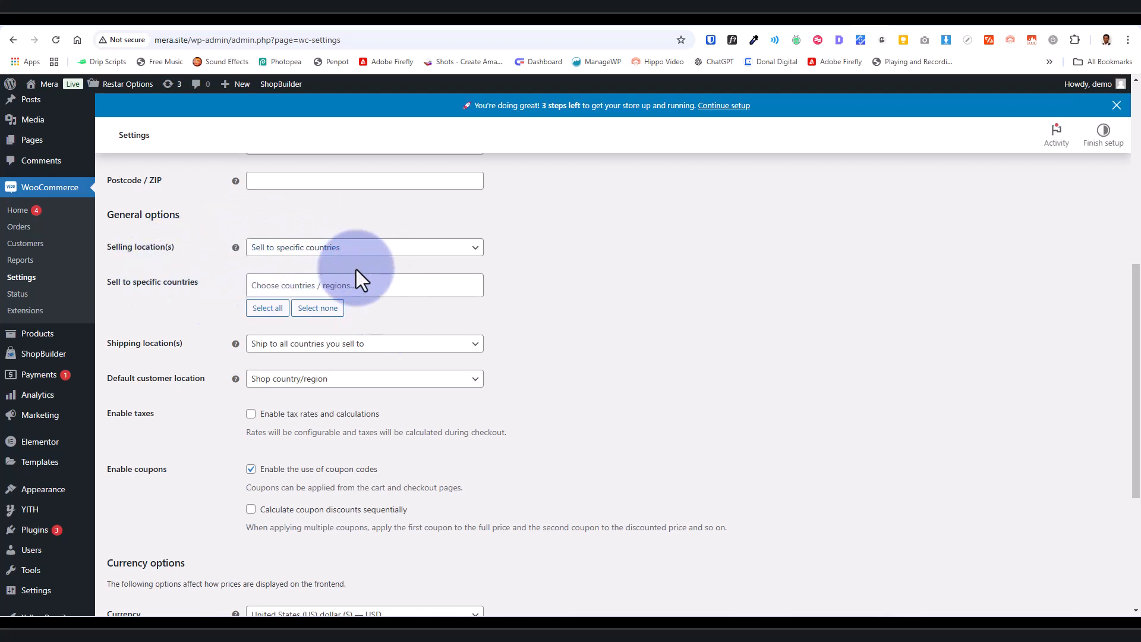
Set the selling locations to "Sell to specific countries" and add Nigeria as the allowed country
{"action": "left_click", "coordinate": [377, 255]}
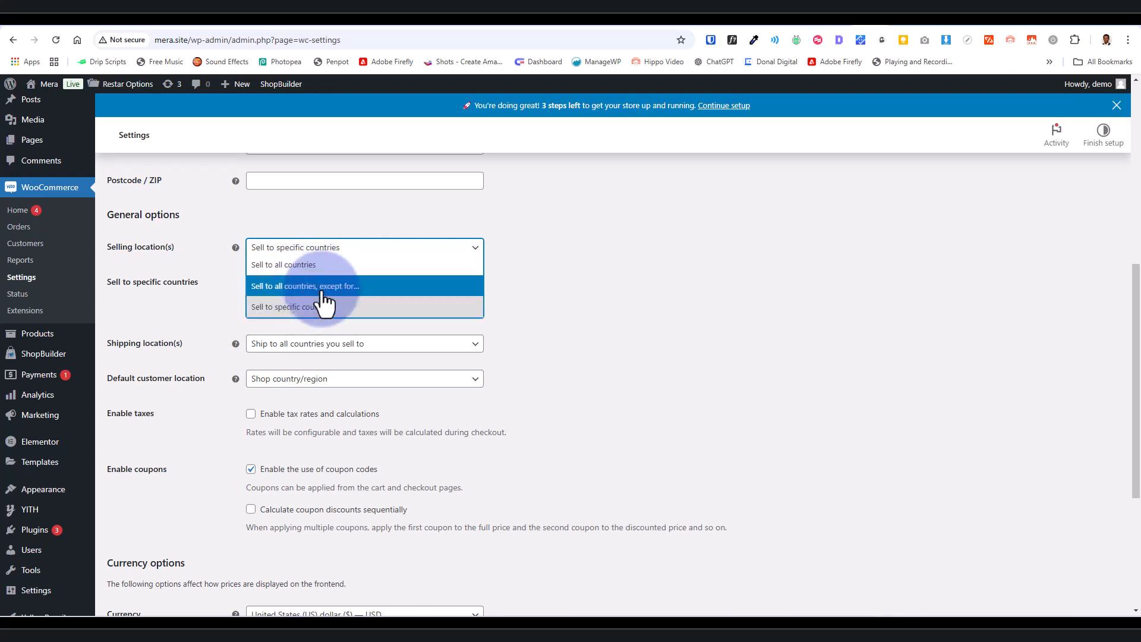
{"action": "left_click", "coordinate": [301, 312]}
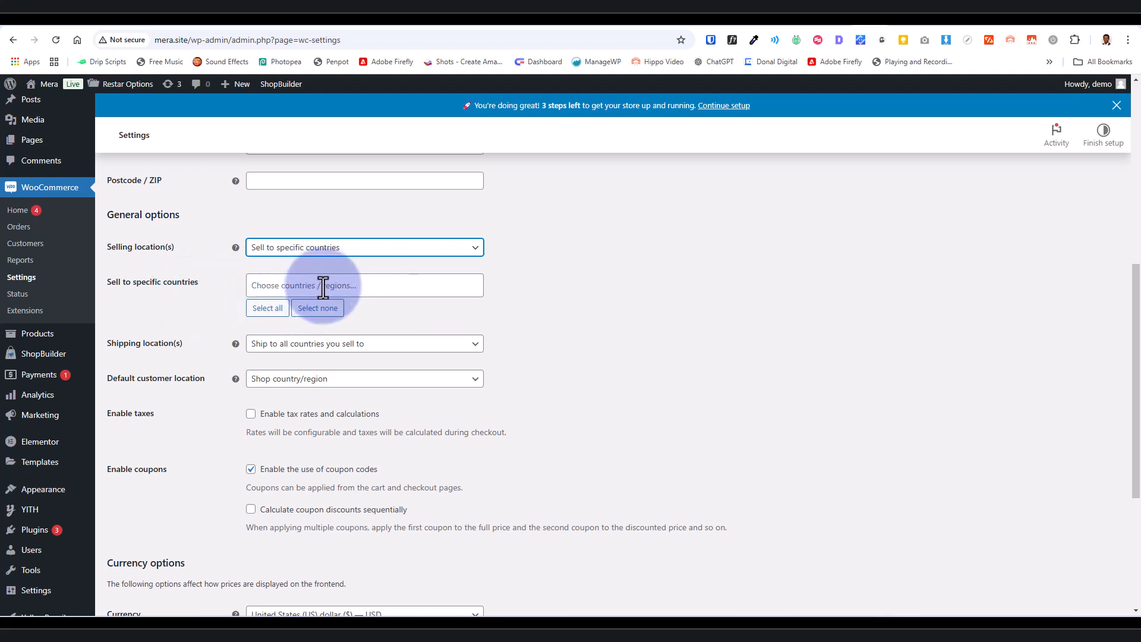
{"action": "left_click", "coordinate": [323, 288]}
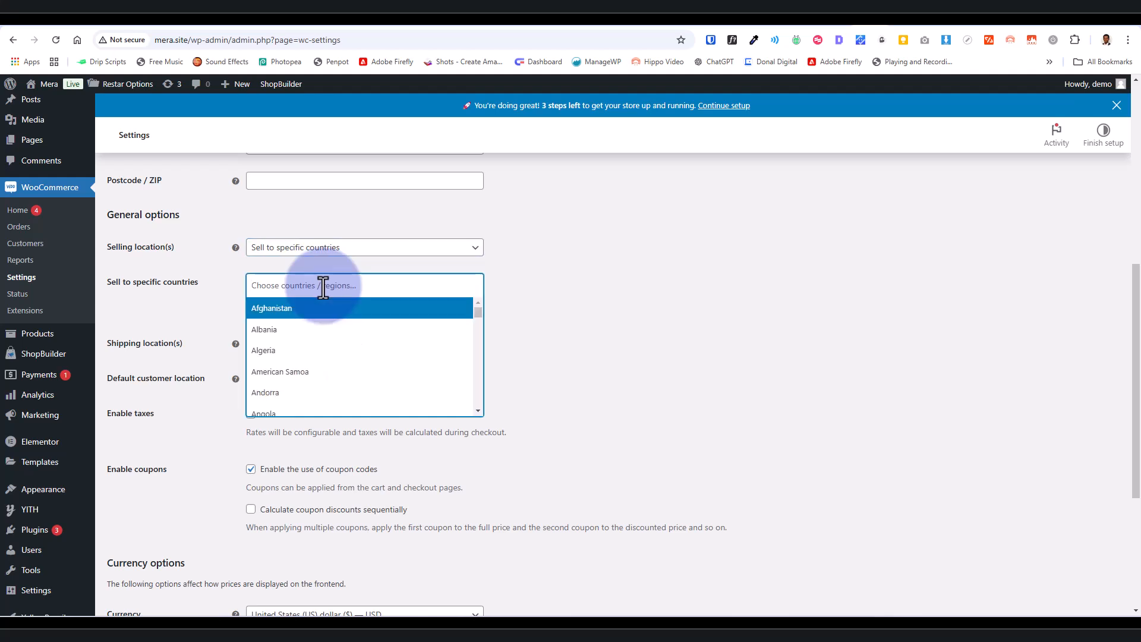
{"action": "type", "text": "Nigeria"}
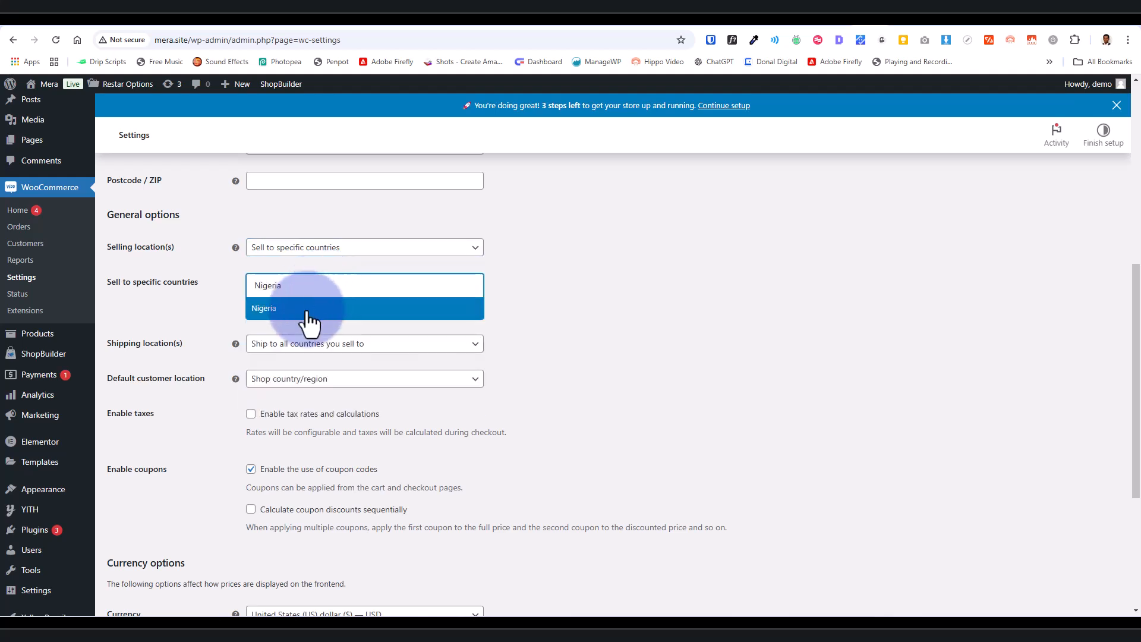
{"action": "left_click", "coordinate": [306, 313]}
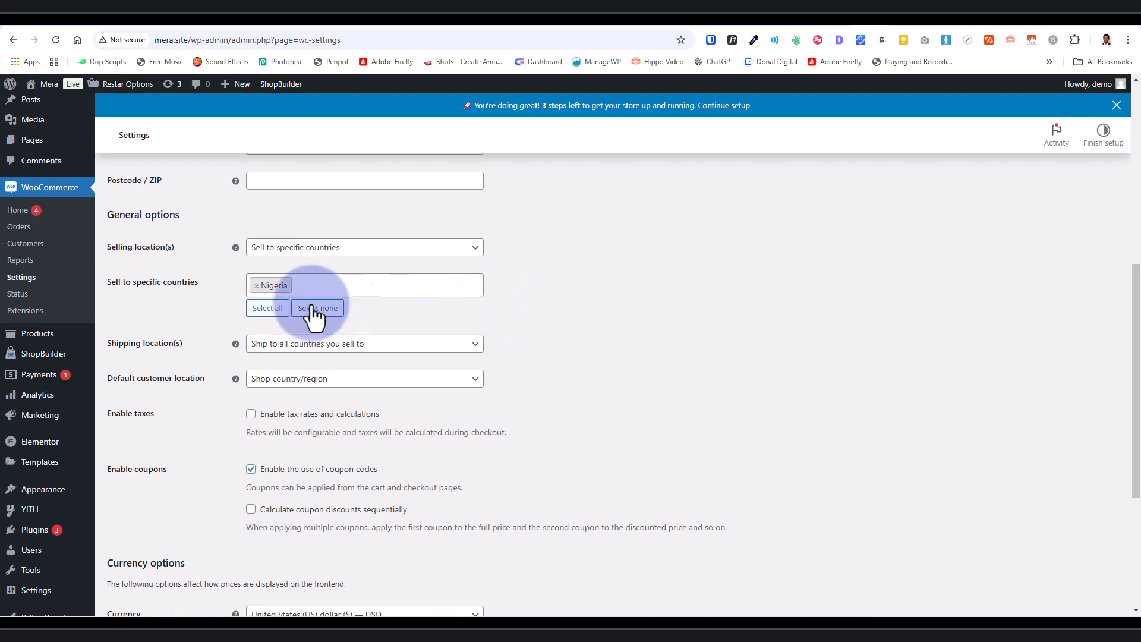
Examine the billing fields and order summary on the mera.site checkout page, and return to the WooCommerce settings
{"action": "scroll", "coordinate": [408, 309], "scroll_direction": "down", "scroll_amount": 3}
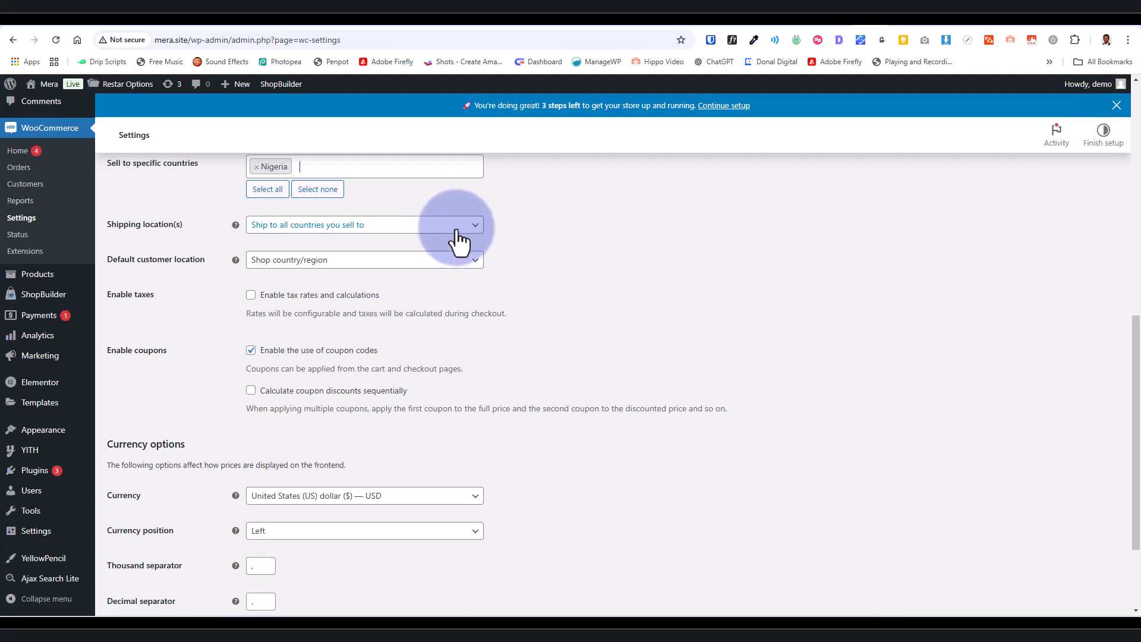
{"action": "left_click", "coordinate": [901, 19]}
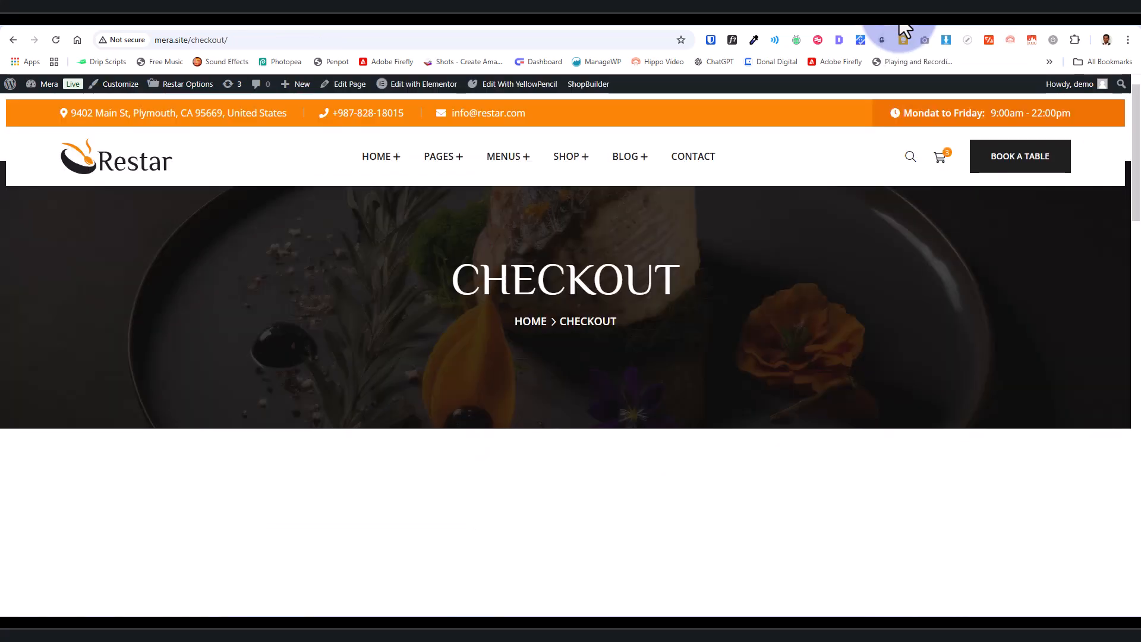
{"action": "scroll", "coordinate": [832, 298], "scroll_direction": "down", "scroll_amount": 10}
{"action": "scroll", "coordinate": [840, 306], "scroll_direction": "down", "scroll_amount": 5}
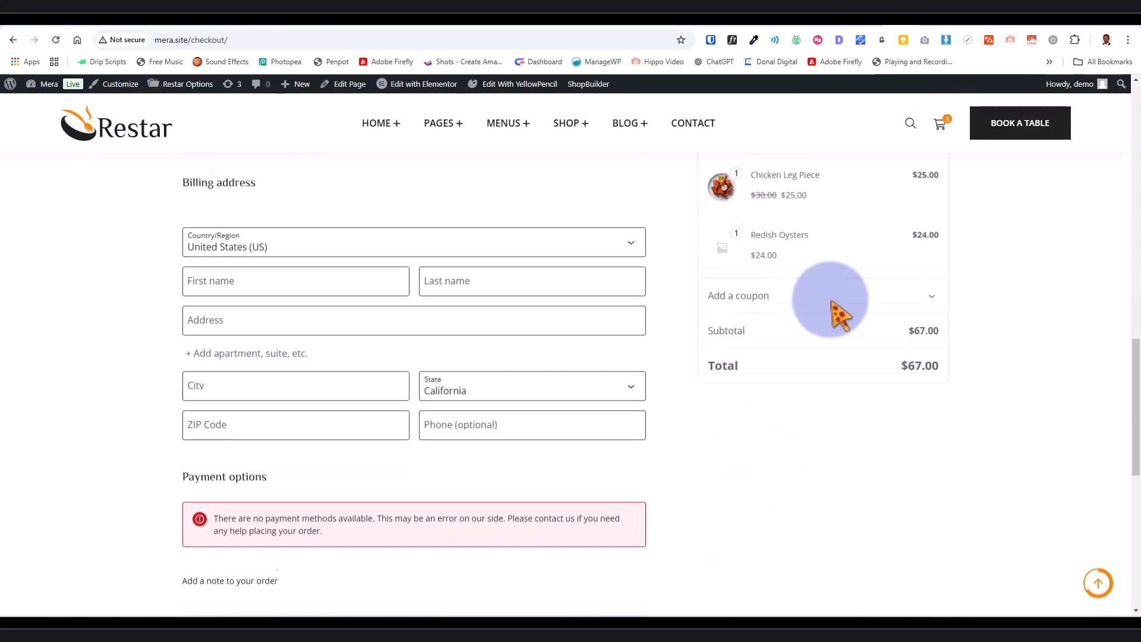
{"action": "scroll", "coordinate": [772, 324], "scroll_direction": "up", "scroll_amount": 2}
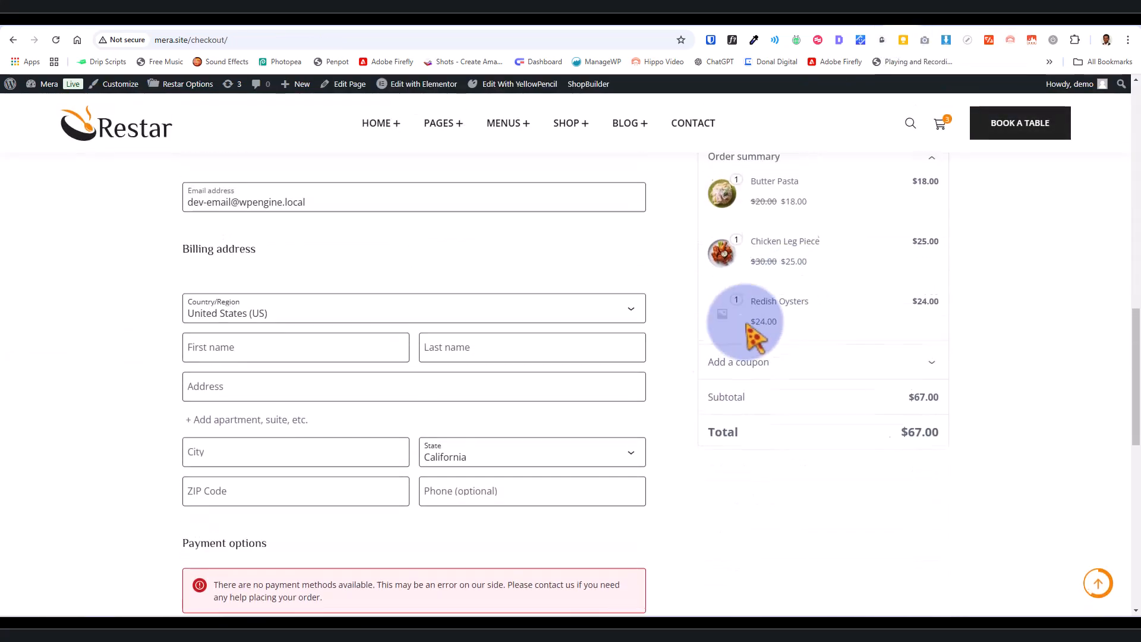
{"action": "scroll", "coordinate": [764, 410], "scroll_direction": "down", "scroll_amount": 8}
{"action": "scroll", "coordinate": [764, 410], "scroll_direction": "up", "scroll_amount": 12}
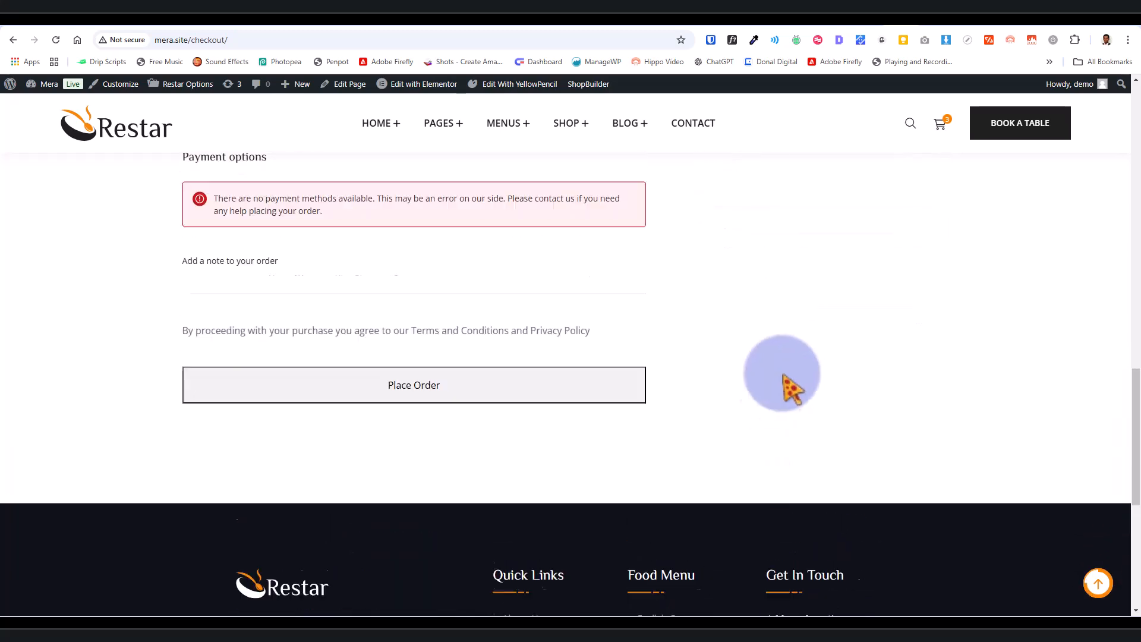
{"action": "scroll", "coordinate": [832, 392], "scroll_direction": "down", "scroll_amount": 2}
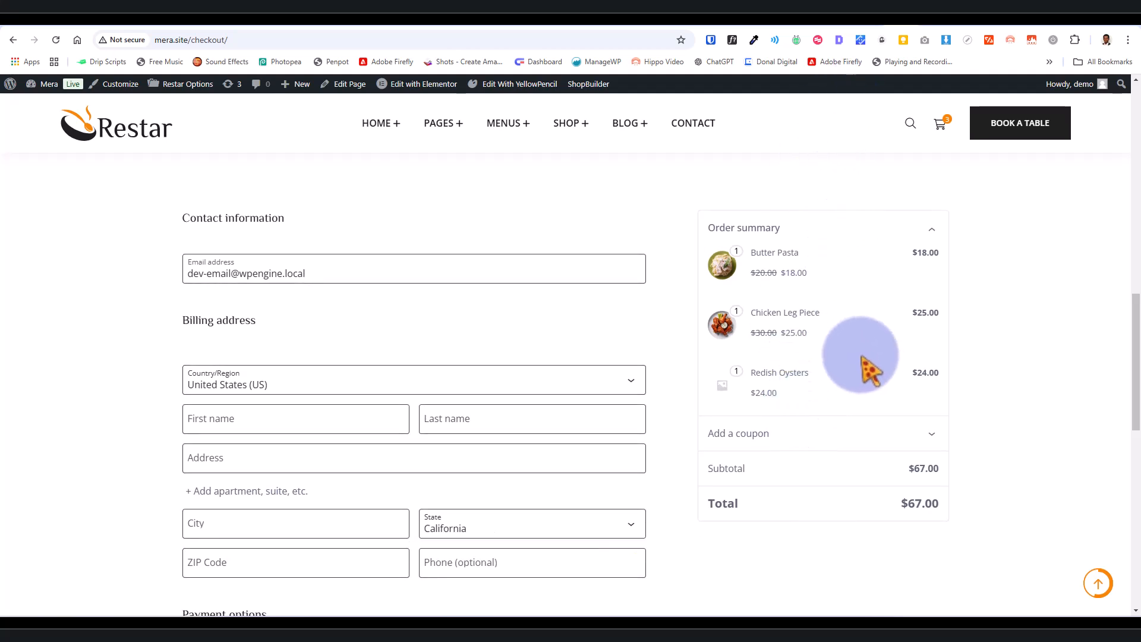
{"action": "left_click", "coordinate": [840, 18]}
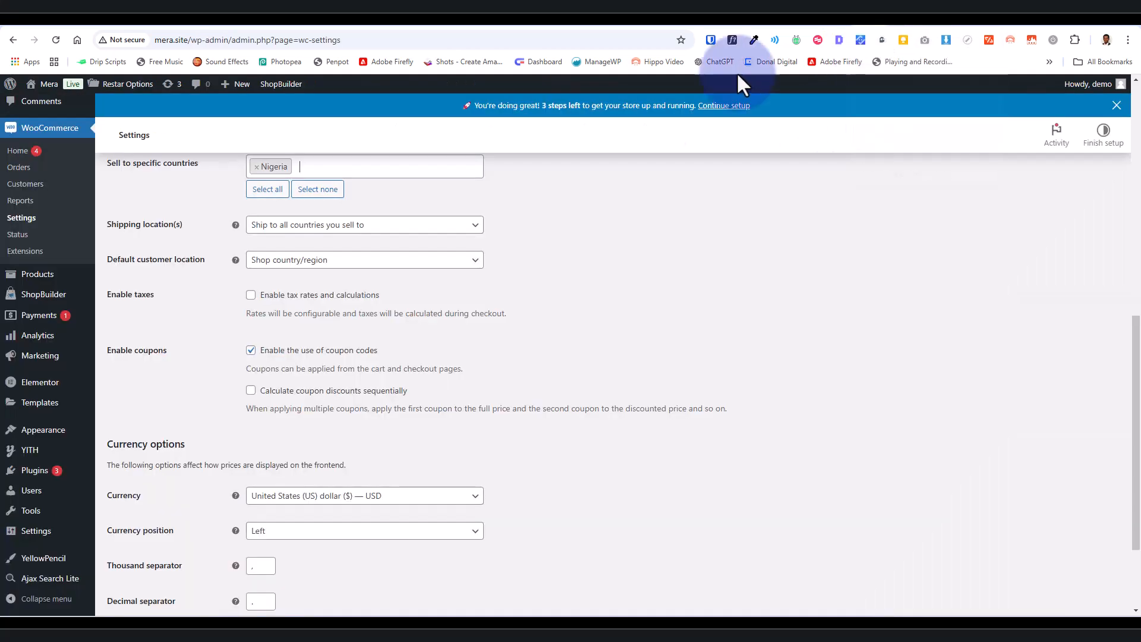
Set the shipping locations to "Disable shipping & shipping calculations"
{"action": "left_click", "coordinate": [389, 229]}
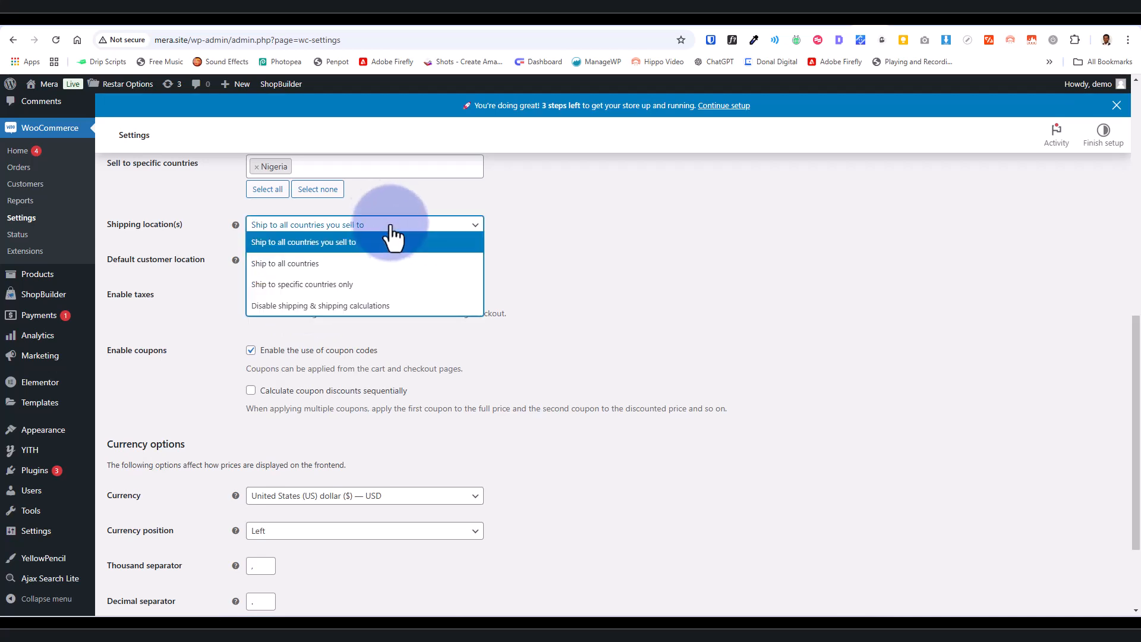
{"action": "left_click", "coordinate": [310, 315]}
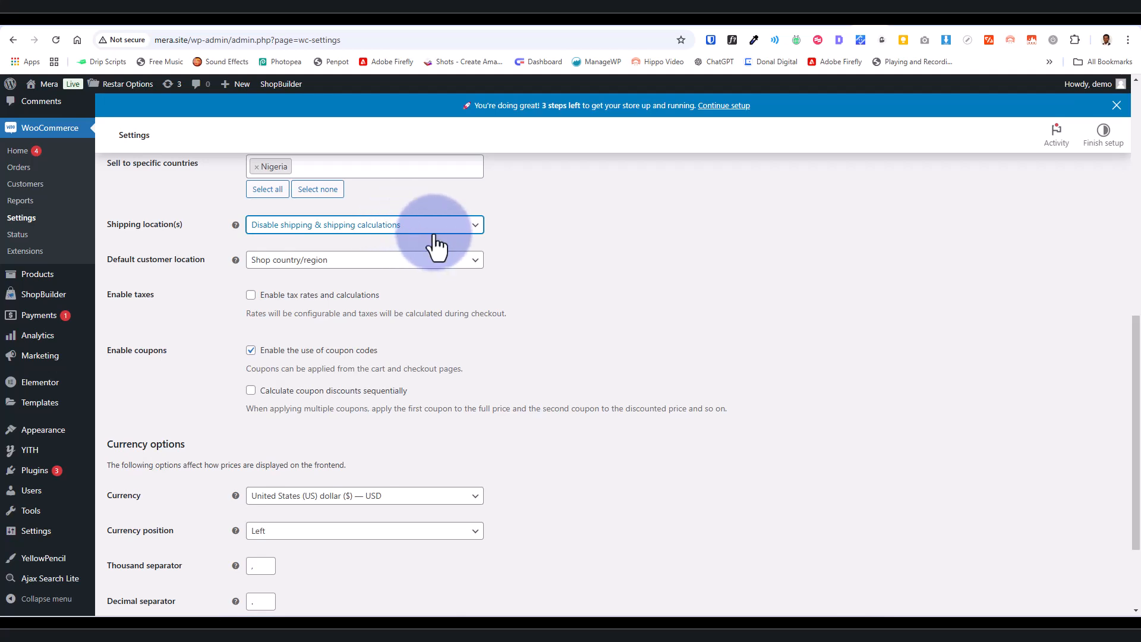
{"action": "scroll", "coordinate": [430, 245], "scroll_direction": "up", "scroll_amount": 1}
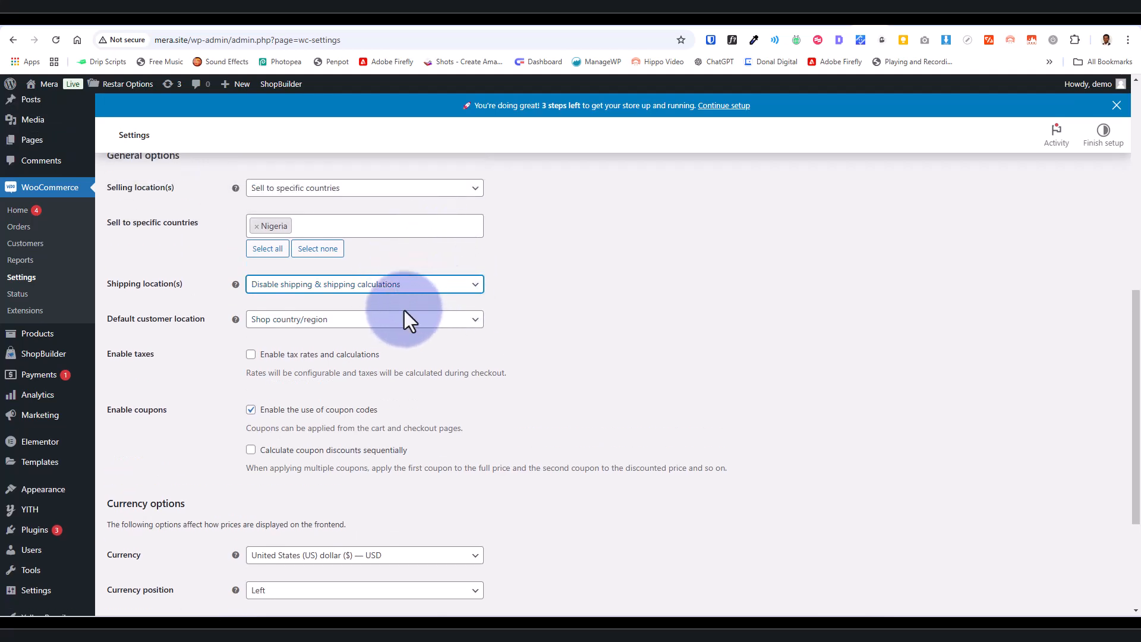
Set the shipping locations to "Ship to specific countries only" and add Nigeria as the shipping country
{"action": "left_click", "coordinate": [466, 291]}
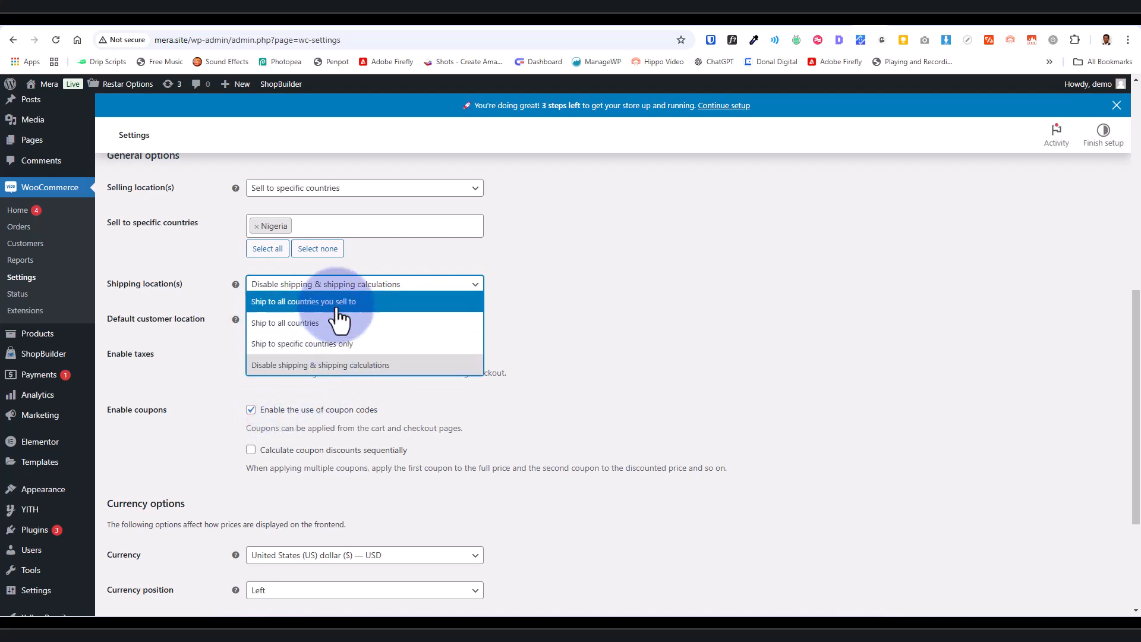
{"action": "left_click", "coordinate": [322, 345]}
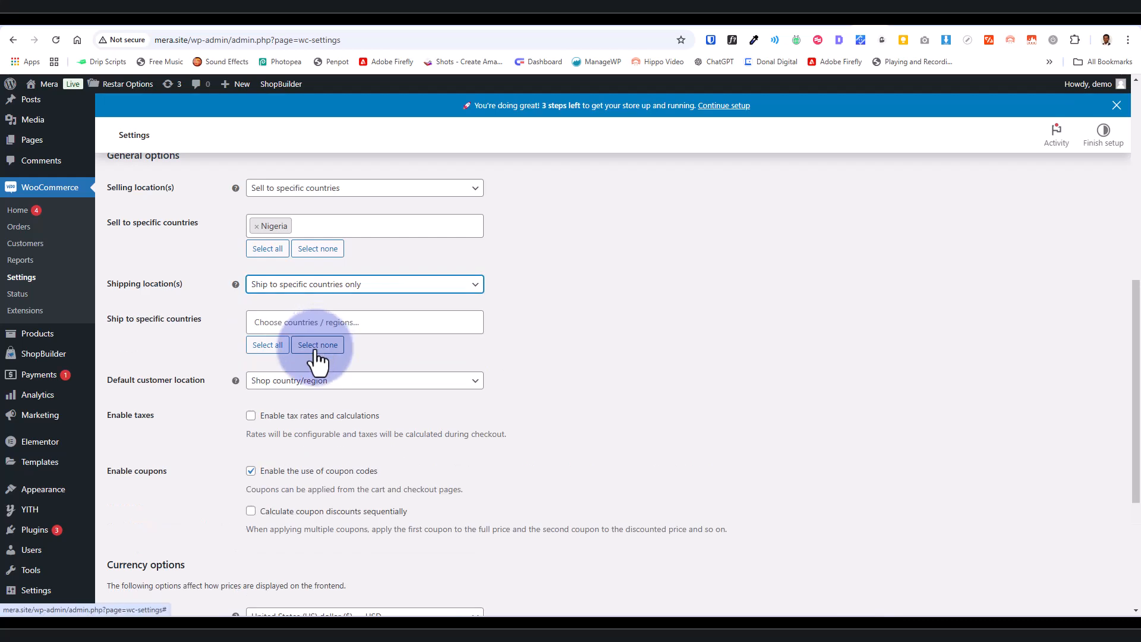
{"action": "left_click", "coordinate": [338, 321]}
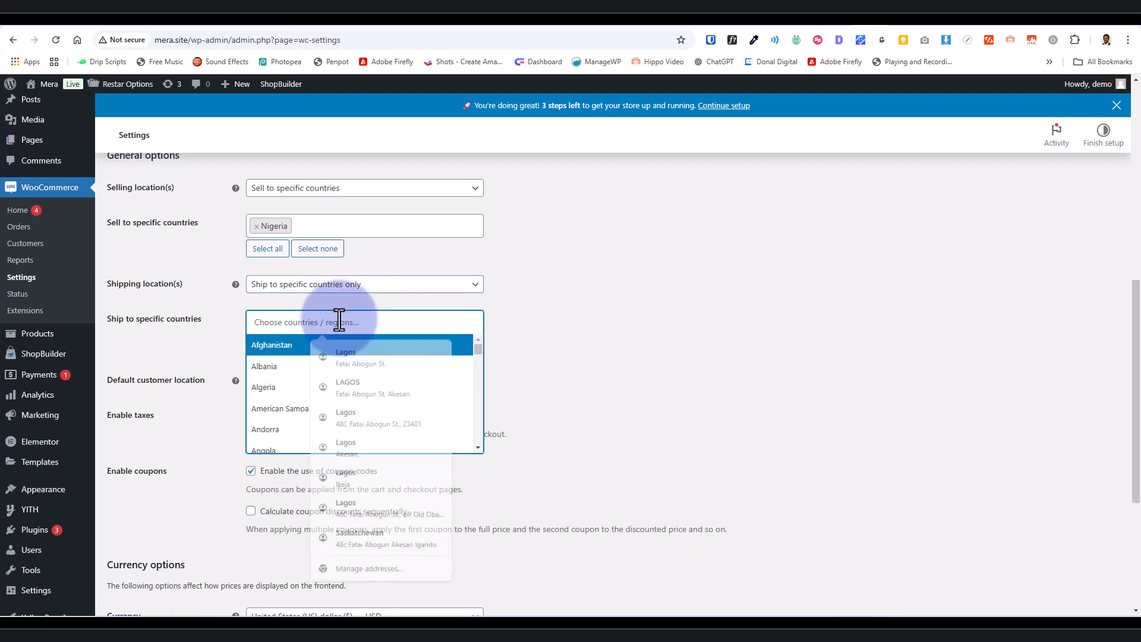
{"action": "type", "text": "n"}
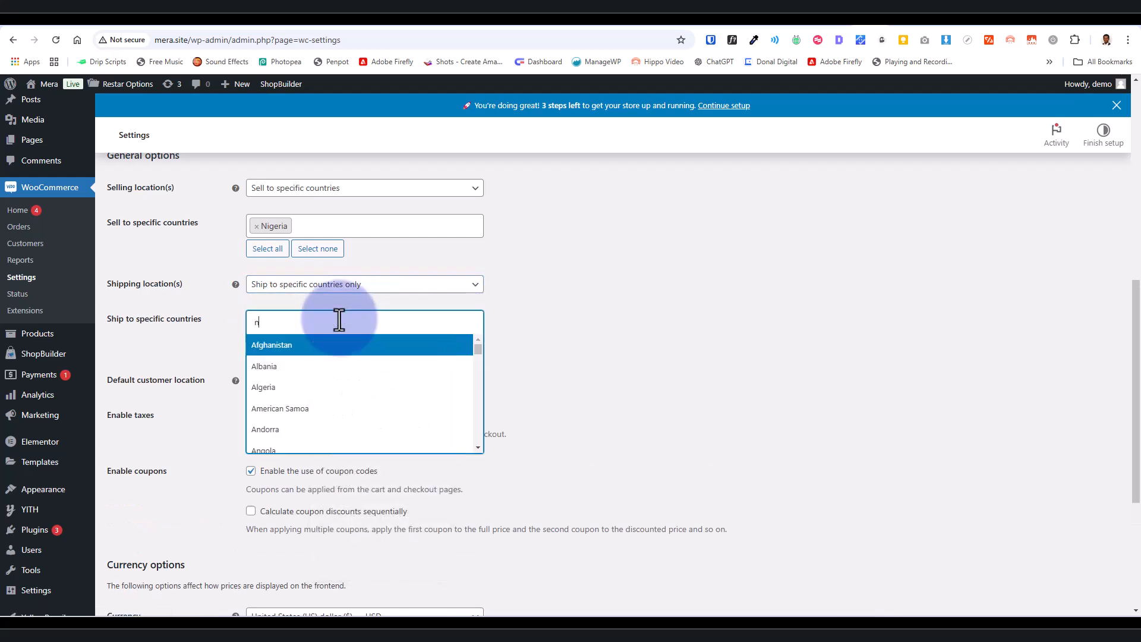
{"action": "type", "text": "igeria"}
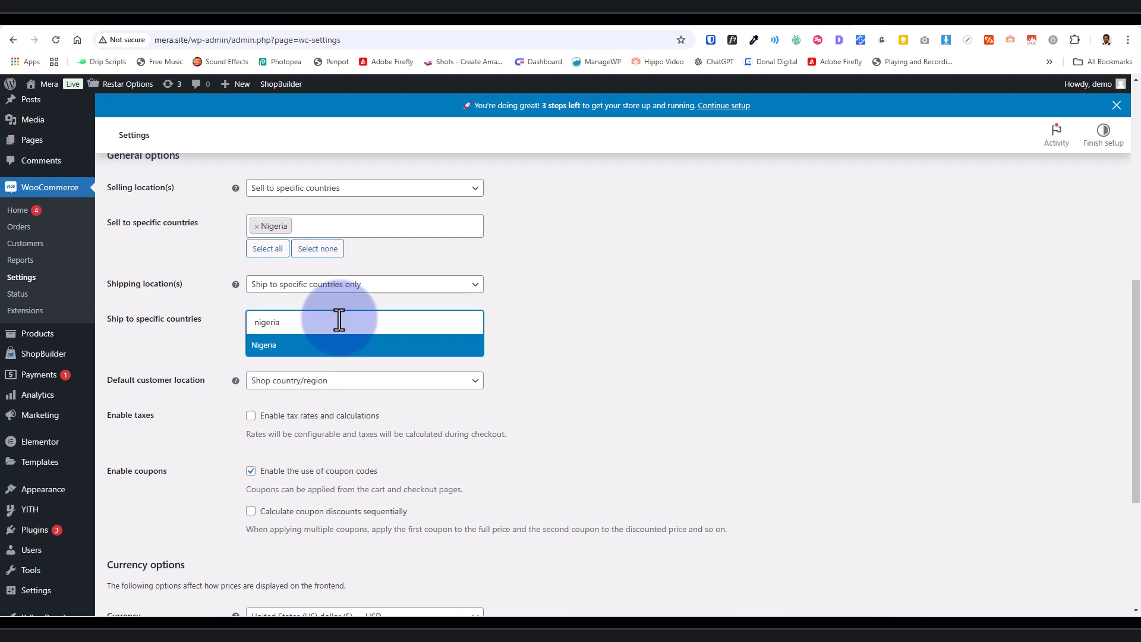
{"action": "left_click", "coordinate": [320, 347]}
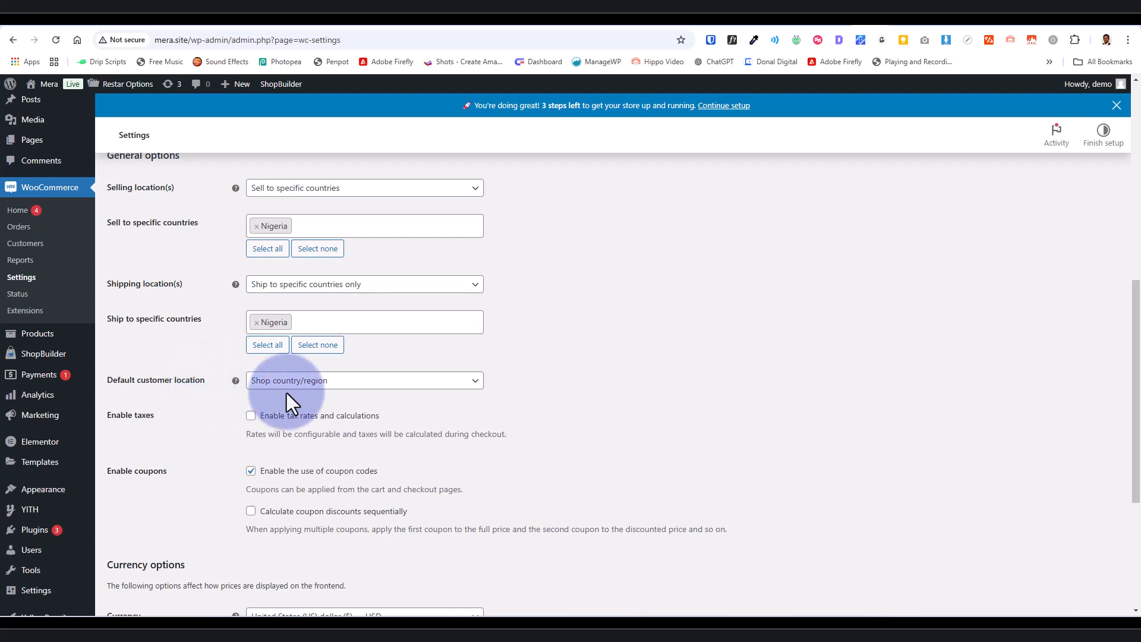
Check the billing country and order summary on the mera.site checkout page, and set the default customer location to "Geolocate" in the WooCommerce settings
{"action": "left_click", "coordinate": [476, 382]}
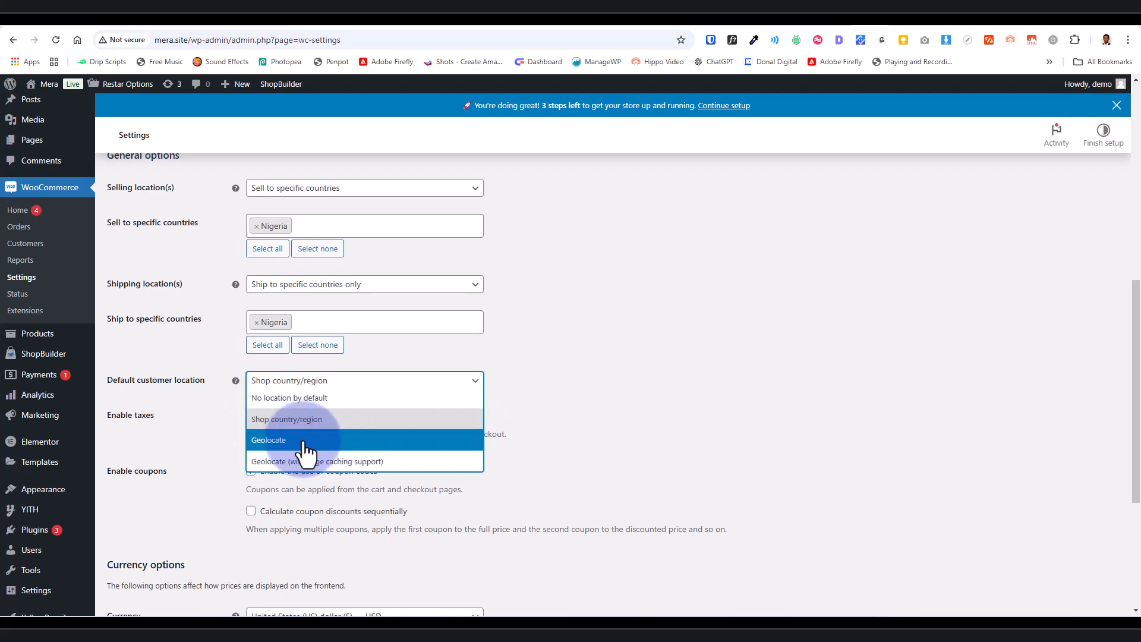
{"action": "left_click", "coordinate": [904, 18]}
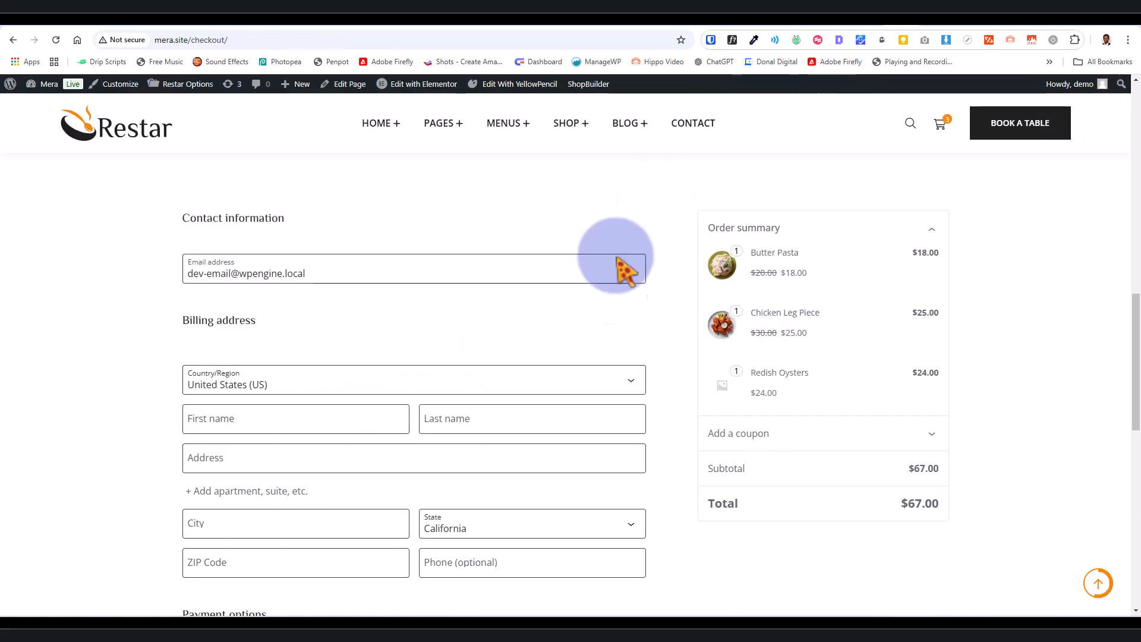
{"action": "scroll", "coordinate": [265, 355], "scroll_direction": "down", "scroll_amount": 2}
{"action": "scroll", "coordinate": [264, 355], "scroll_direction": "down", "scroll_amount": 1}
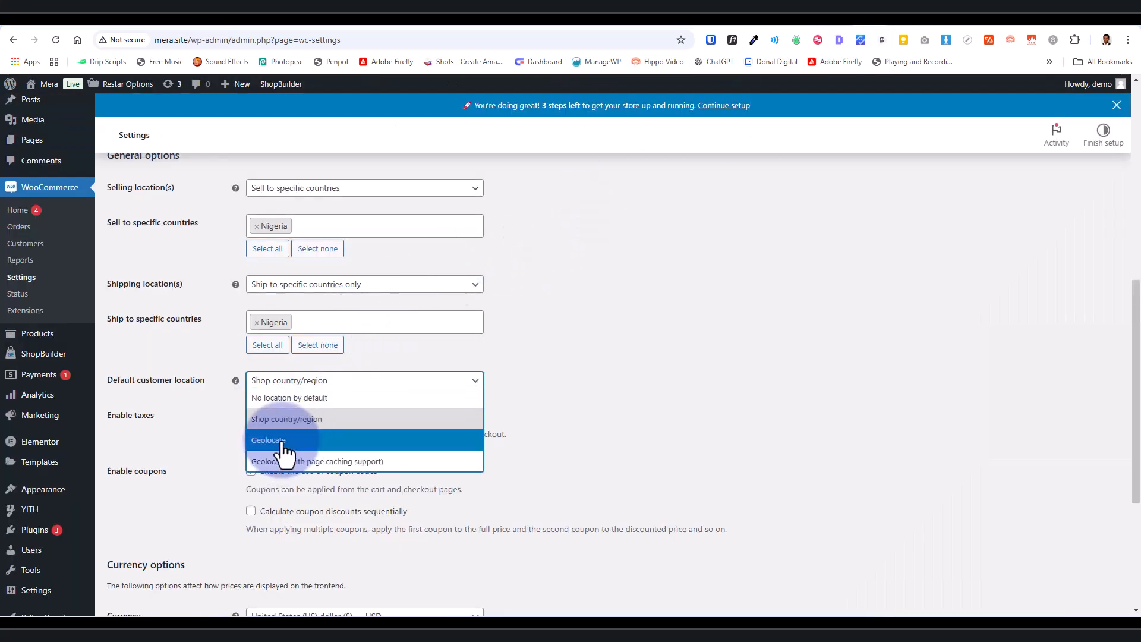
{"action": "left_click", "coordinate": [282, 443]}
Set the store currency to "Nigerian naira (₦) — NGN" and save the general settings
{"action": "scroll", "coordinate": [369, 362], "scroll_direction": "up", "scroll_amount": 6}
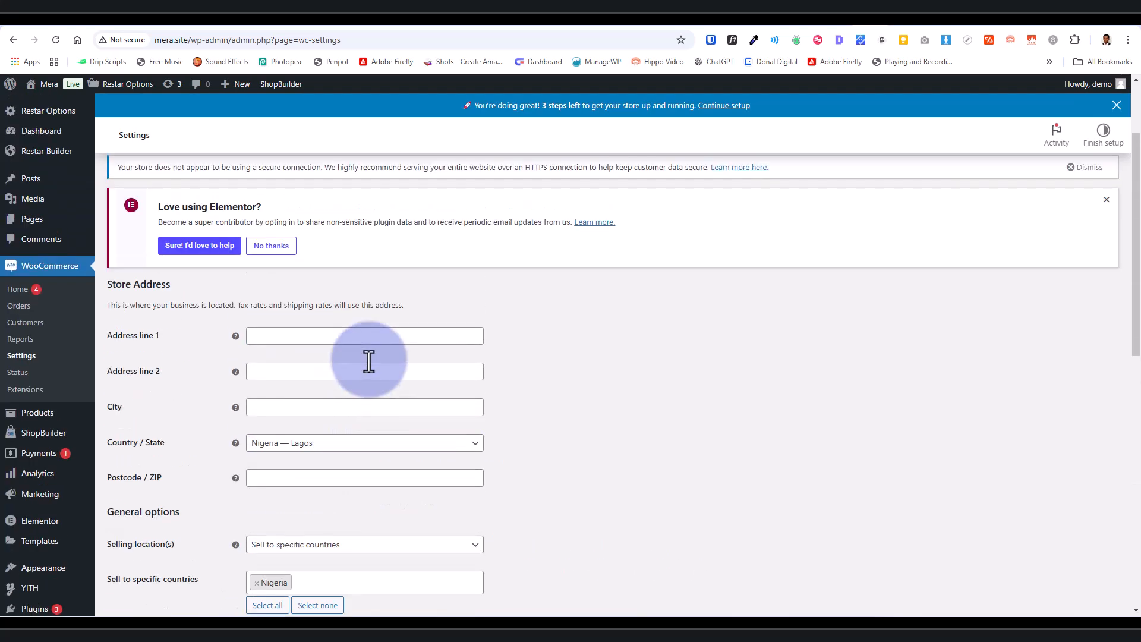
{"action": "scroll", "coordinate": [369, 362], "scroll_direction": "down", "scroll_amount": 10}
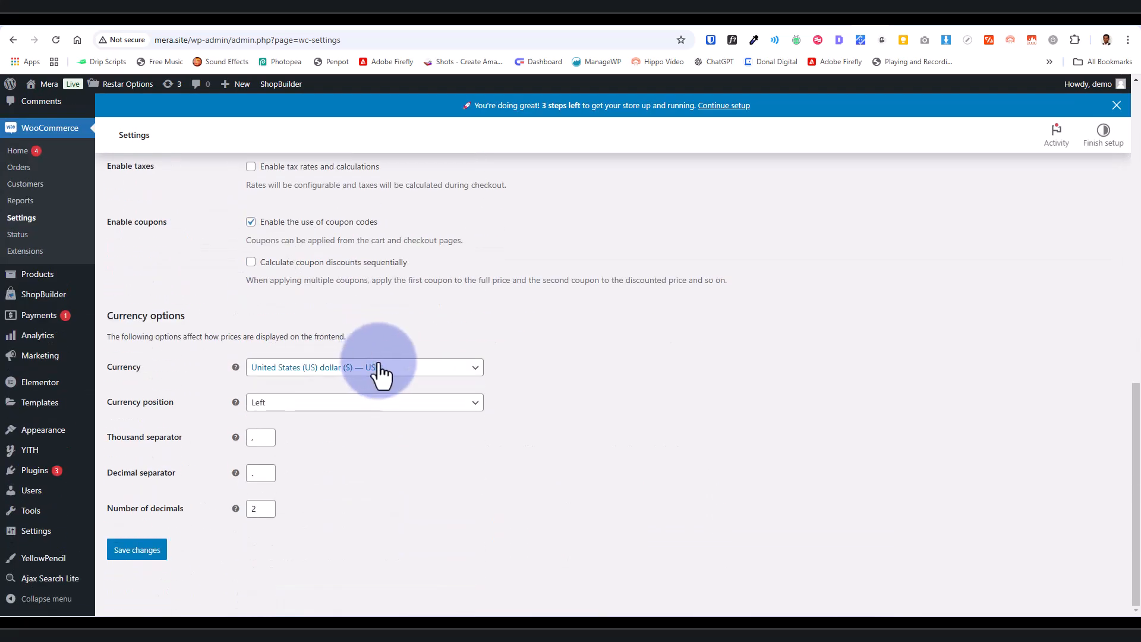
{"action": "scroll", "coordinate": [505, 309], "scroll_direction": "up", "scroll_amount": 2}
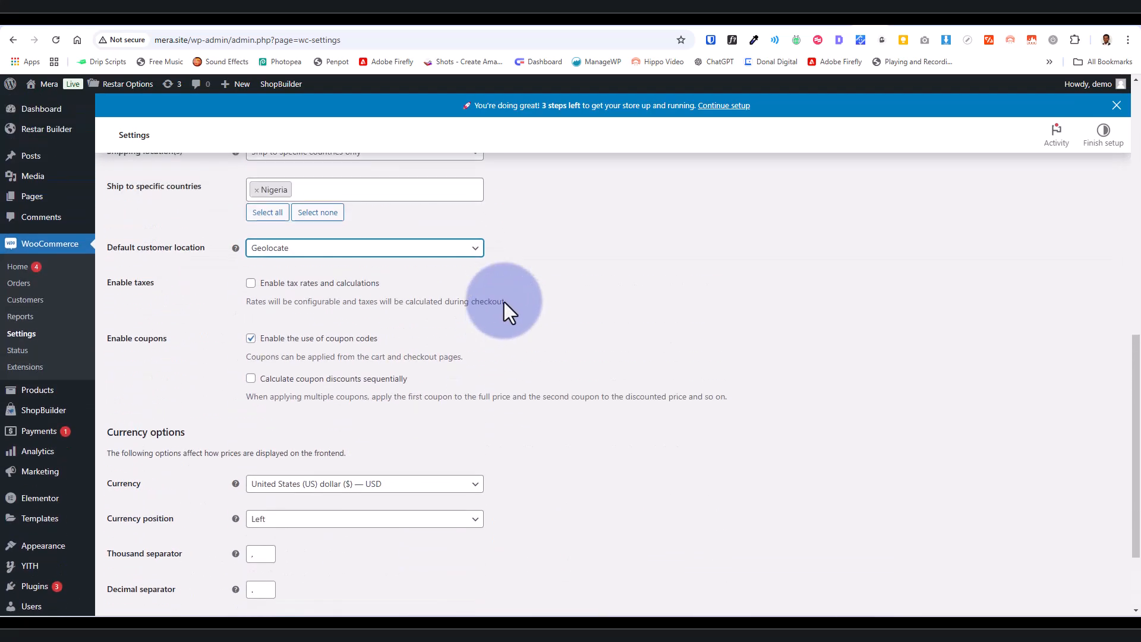
{"action": "scroll", "coordinate": [429, 401], "scroll_direction": "down", "scroll_amount": 2}
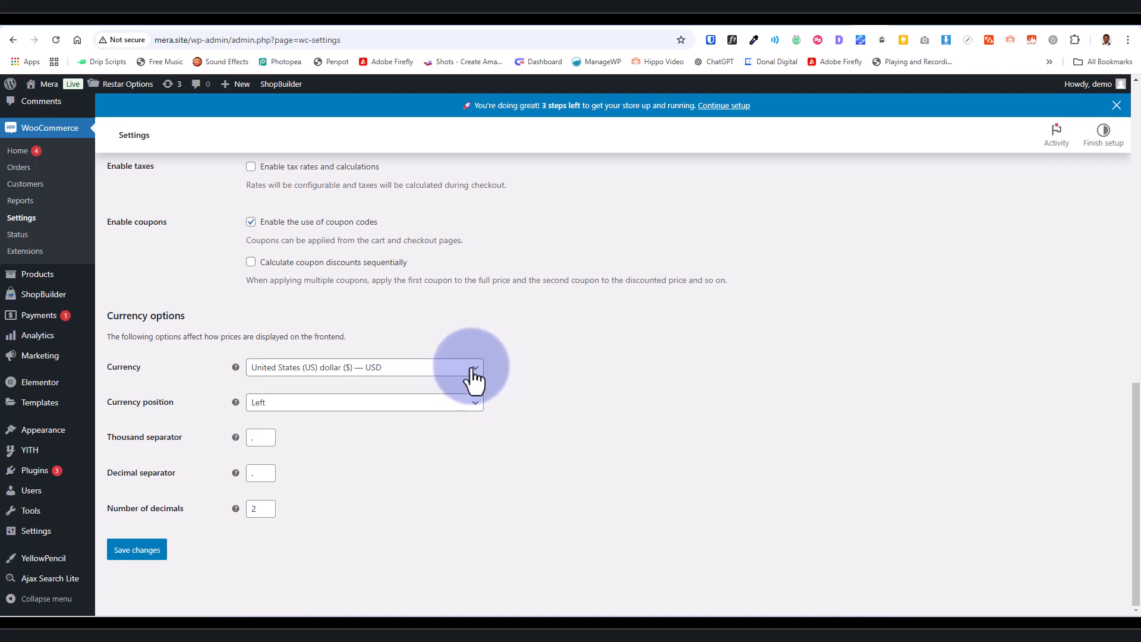
{"action": "left_click", "coordinate": [473, 376]}
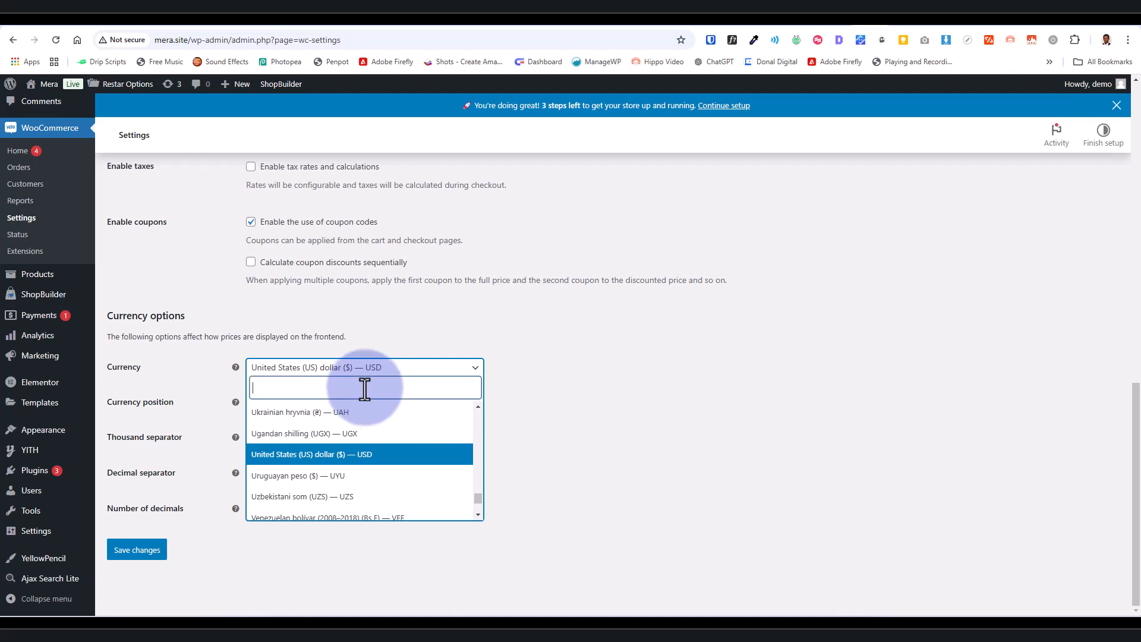
{"action": "type", "text": "n"}
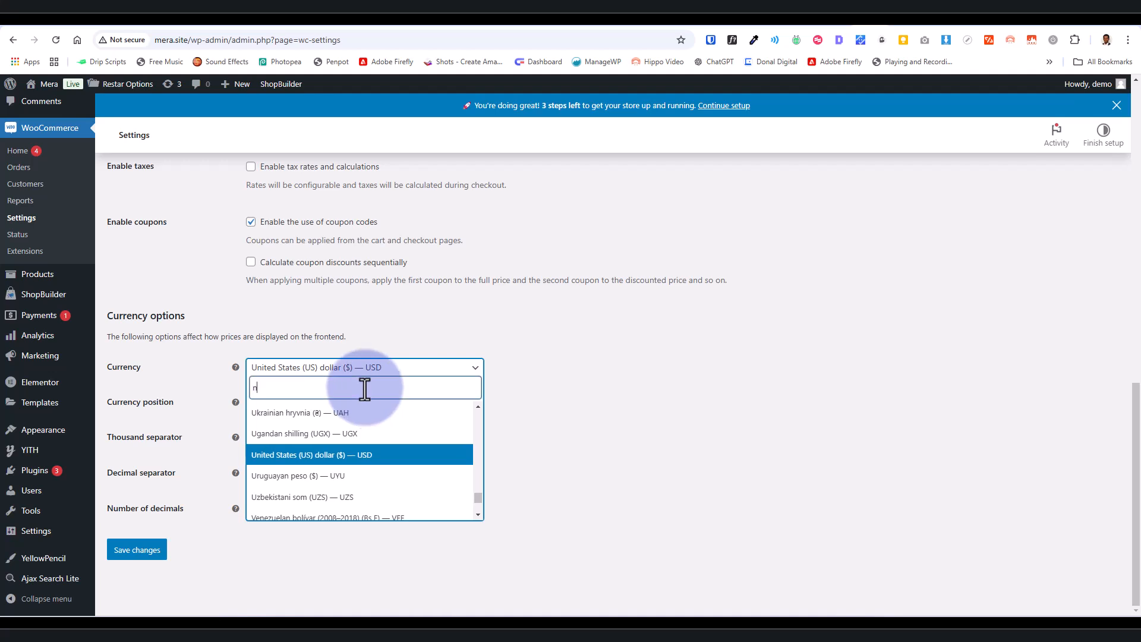
{"action": "type", "text": "ai"}
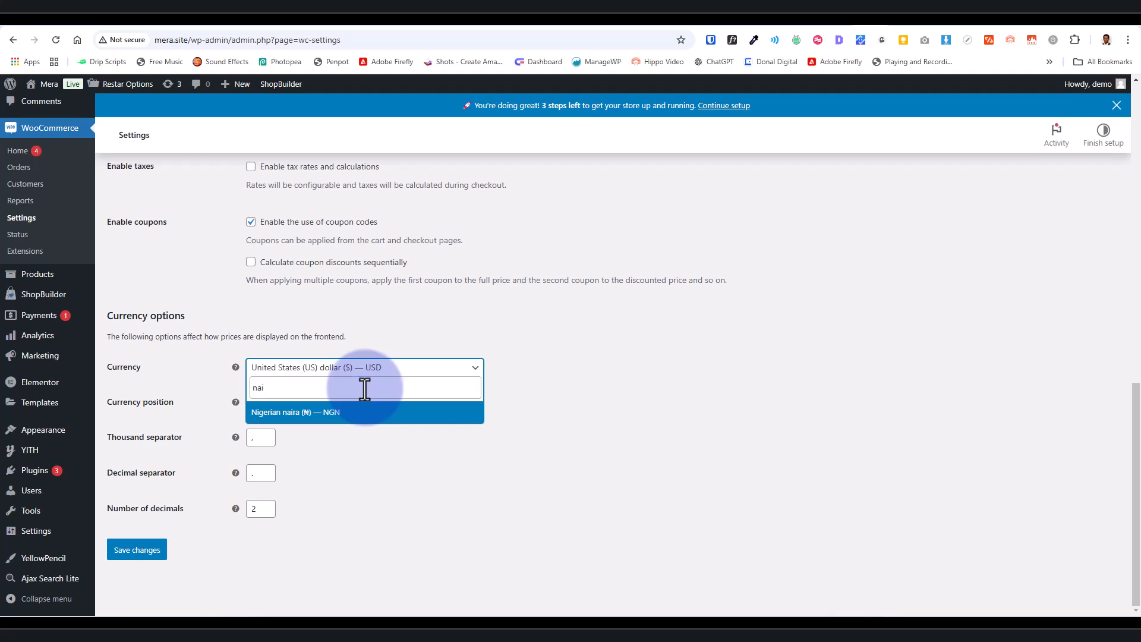
{"action": "left_click", "coordinate": [359, 415]}
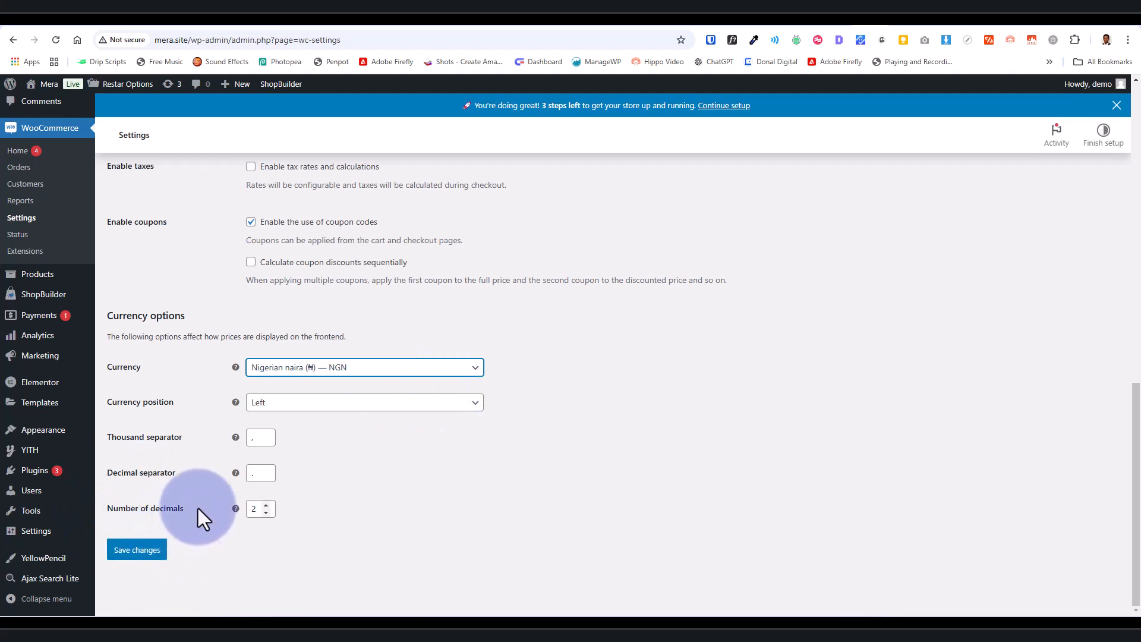
{"action": "left_click", "coordinate": [137, 553]}
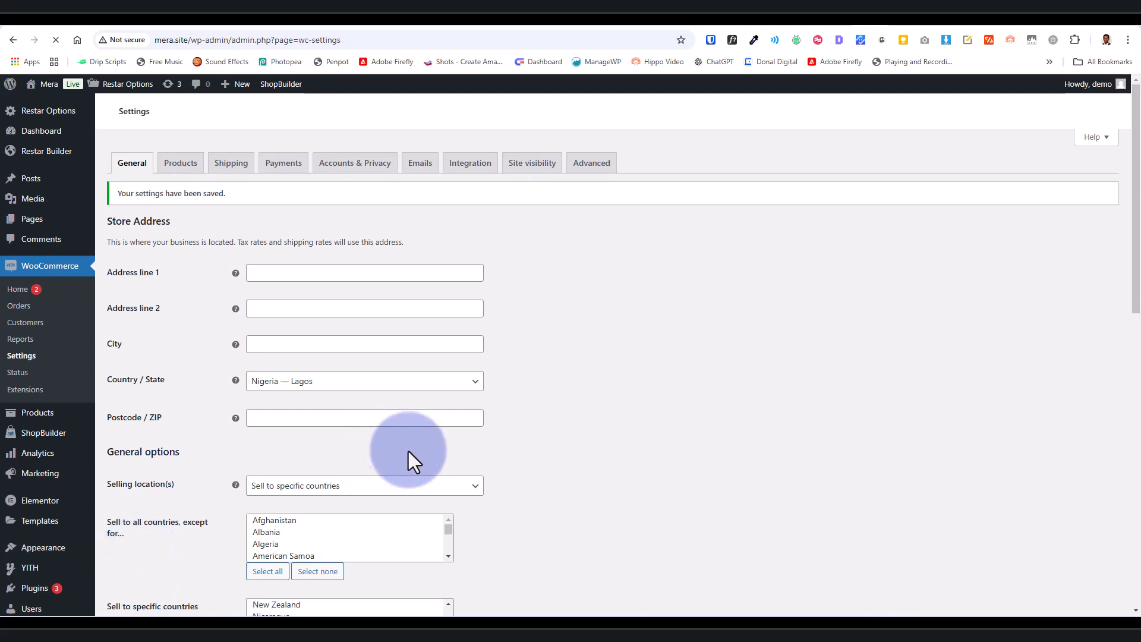
Review the saved store address, selling and shipping locations, default customer location and tax option in the general settings
{"action": "scroll", "coordinate": [415, 452], "scroll_direction": "down", "scroll_amount": 2}
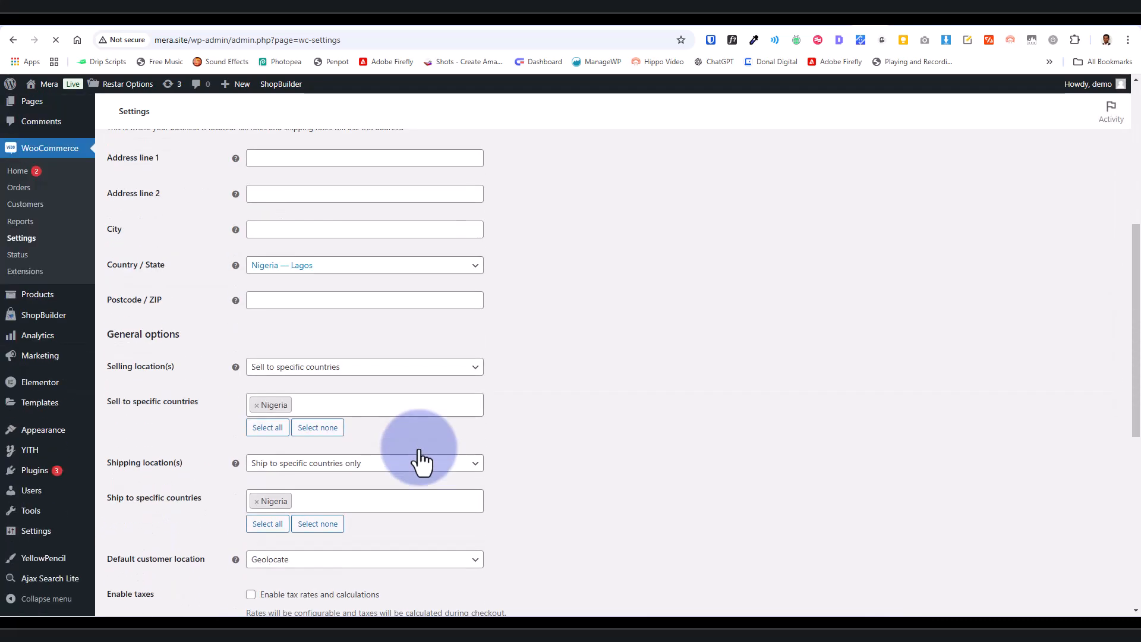
{"action": "scroll", "coordinate": [420, 459], "scroll_direction": "down", "scroll_amount": 7}
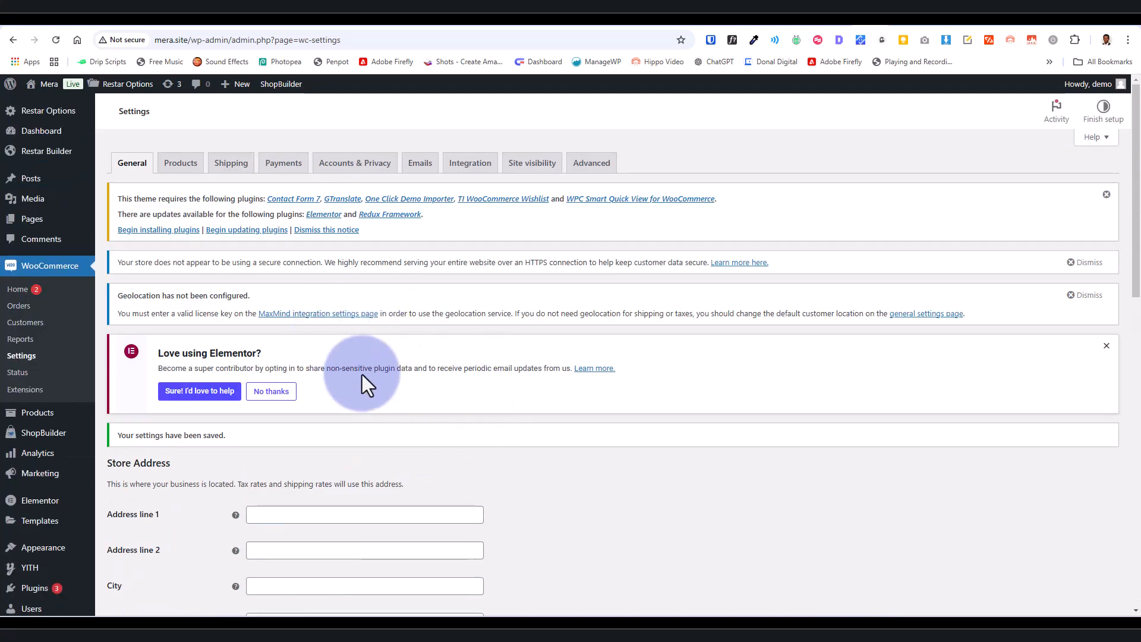
{"action": "scroll", "coordinate": [392, 451], "scroll_direction": "down", "scroll_amount": 3}
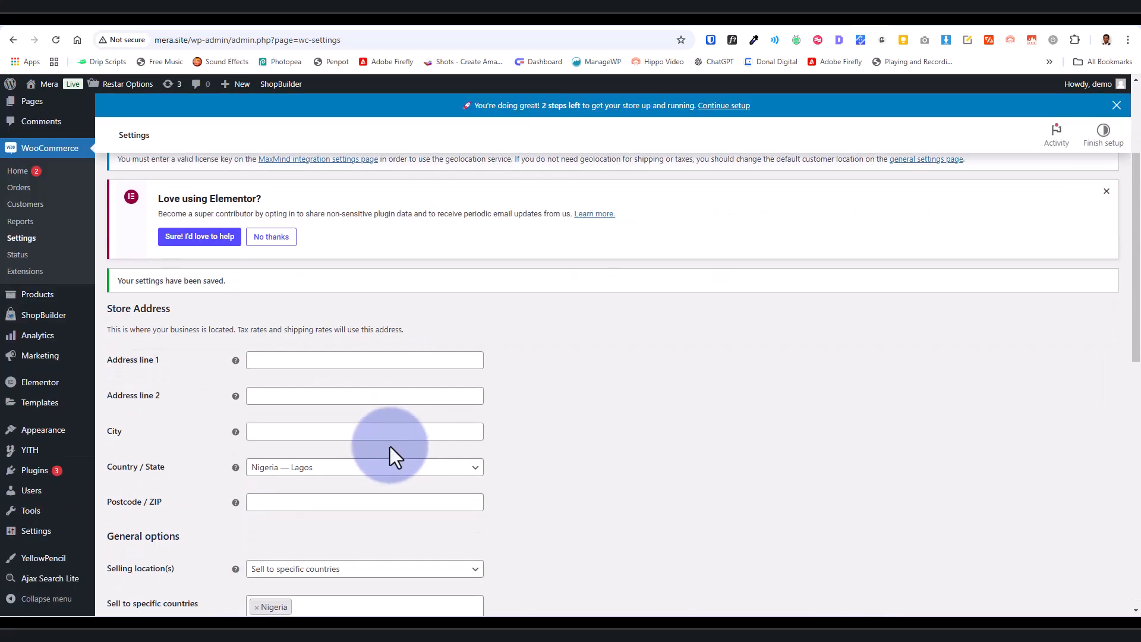
{"action": "scroll", "coordinate": [408, 434], "scroll_direction": "down", "scroll_amount": 3}
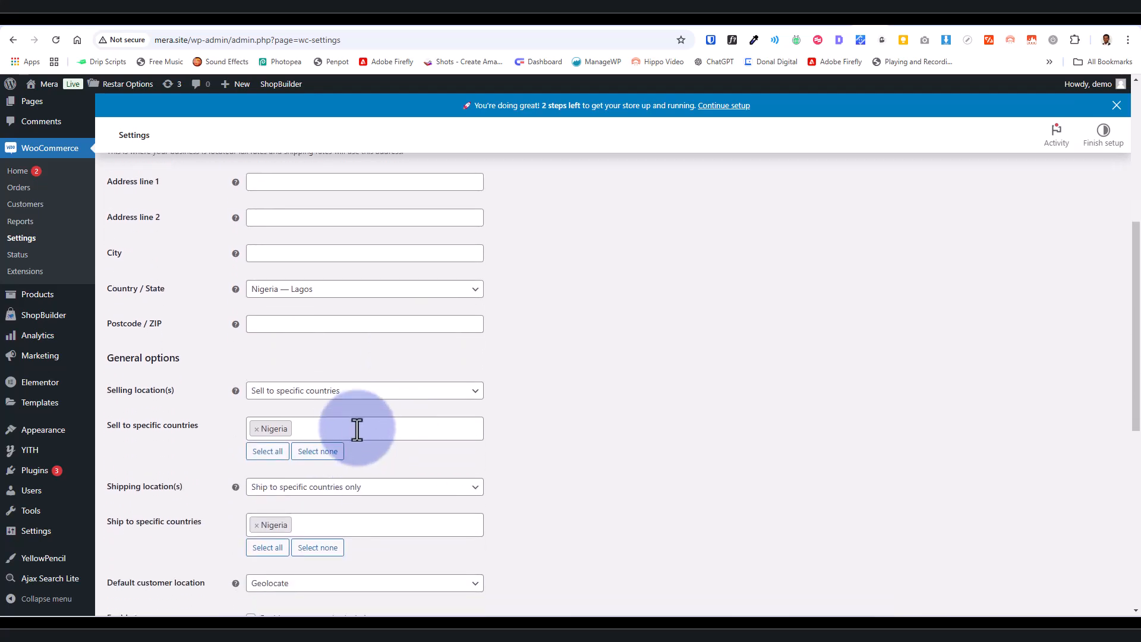
{"action": "scroll", "coordinate": [358, 438], "scroll_direction": "up", "scroll_amount": 4}
{"action": "scroll", "coordinate": [359, 440], "scroll_direction": "down", "scroll_amount": 8}
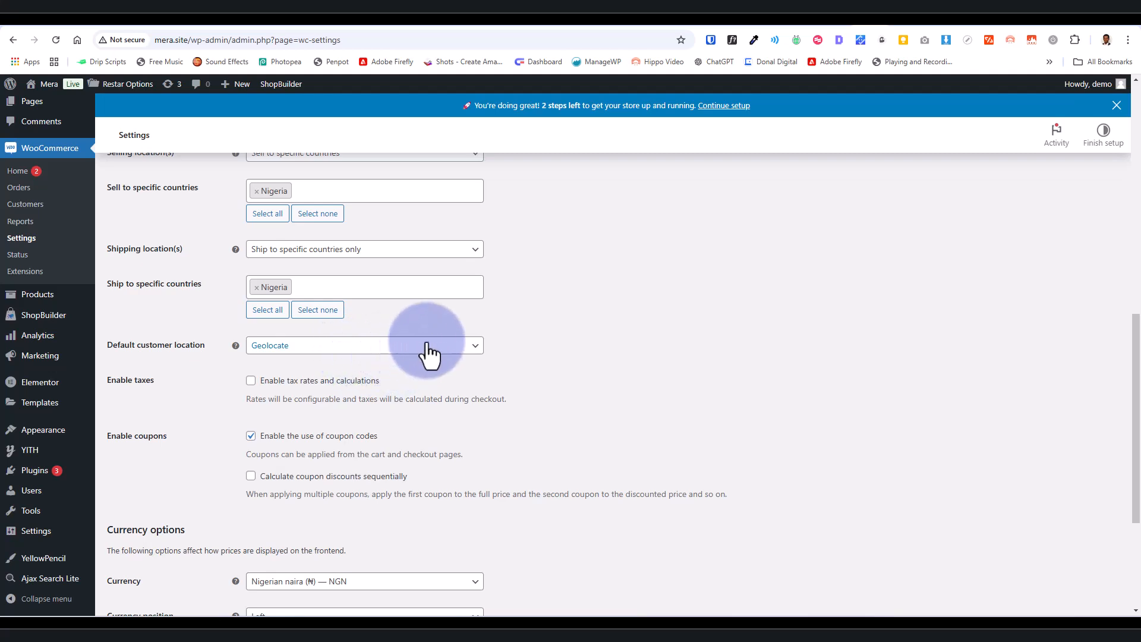
{"action": "left_click", "coordinate": [250, 381]}
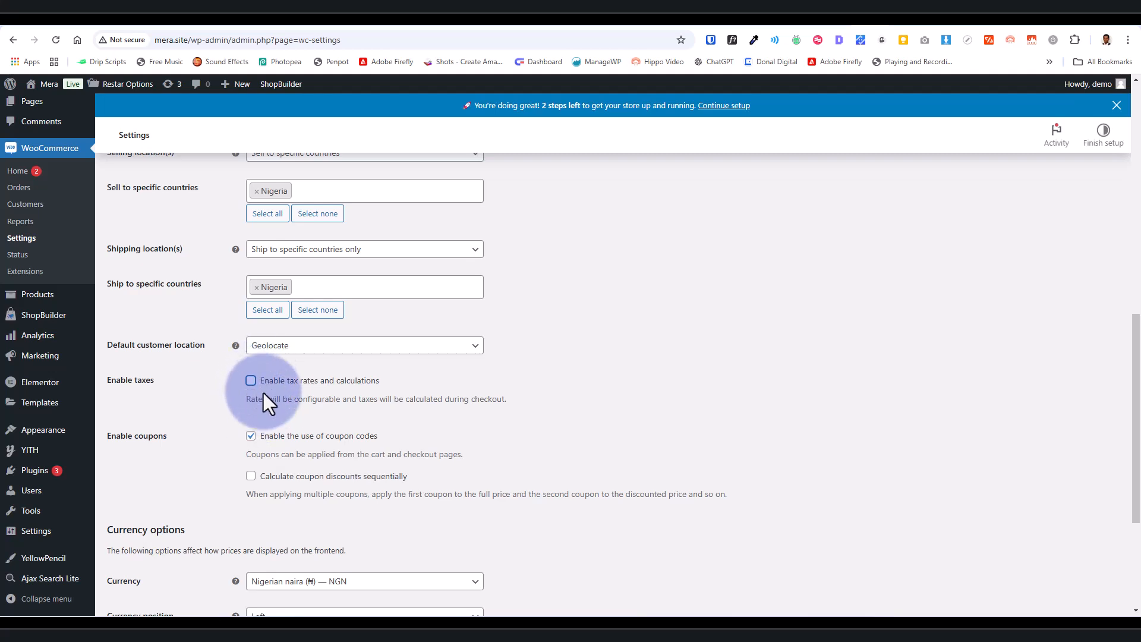
{"action": "scroll", "coordinate": [311, 384], "scroll_direction": "up", "scroll_amount": 1}
{"action": "scroll", "coordinate": [312, 384], "scroll_direction": "up", "scroll_amount": 3}
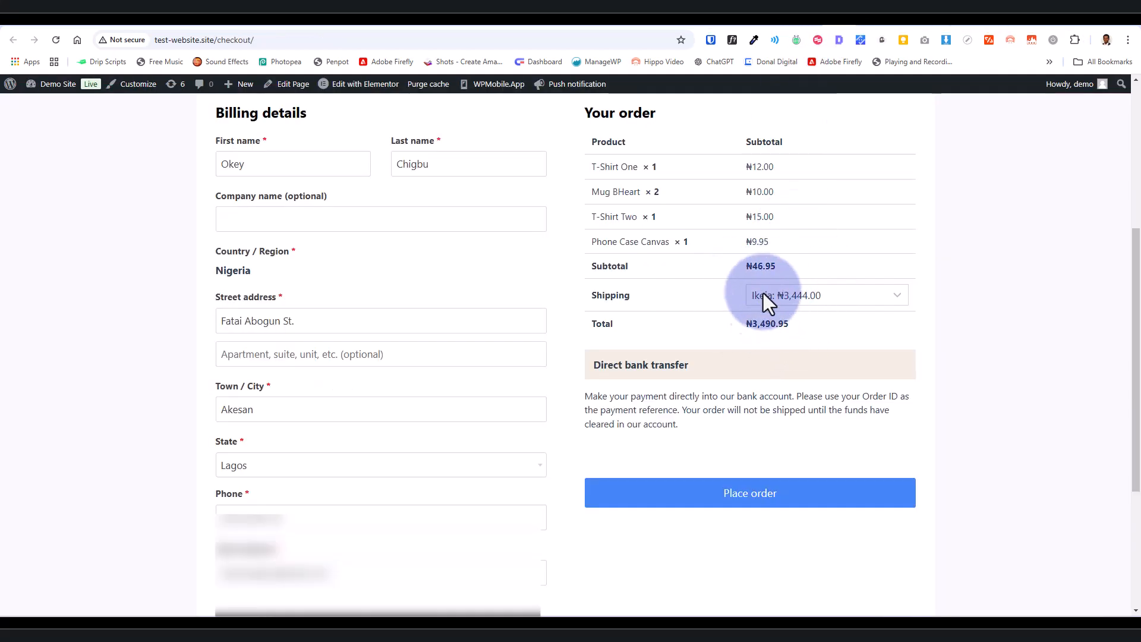
Choose the Surulere shipping rate on the test-website.site checkout page, and return to the mera.site WooCommerce settings
{"action": "left_click", "coordinate": [897, 298]}
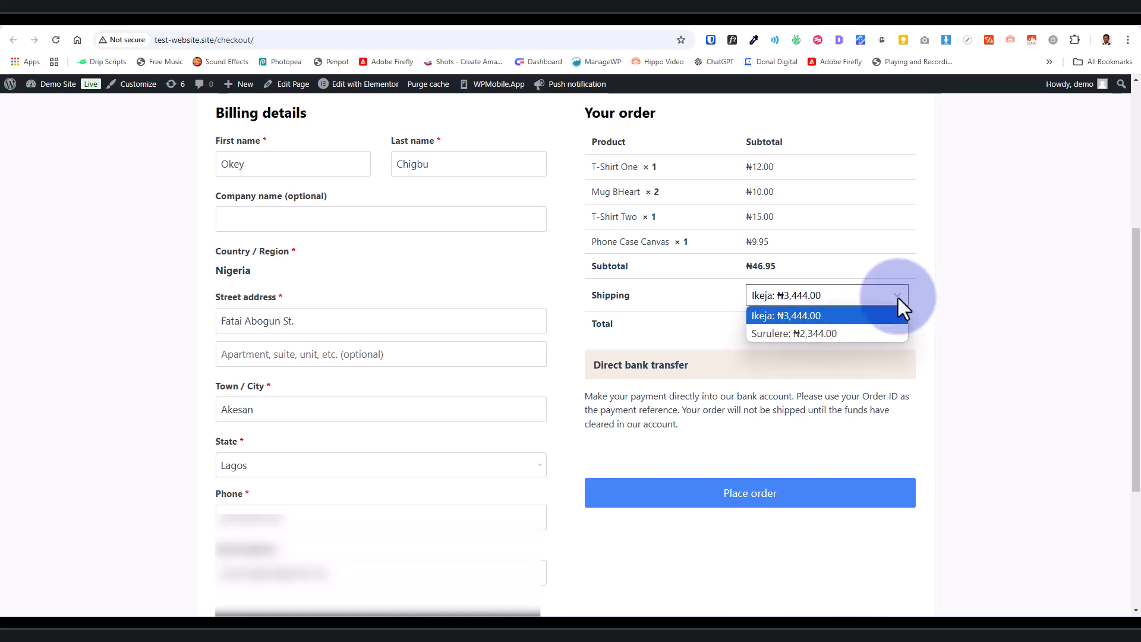
{"action": "left_click", "coordinate": [813, 334]}
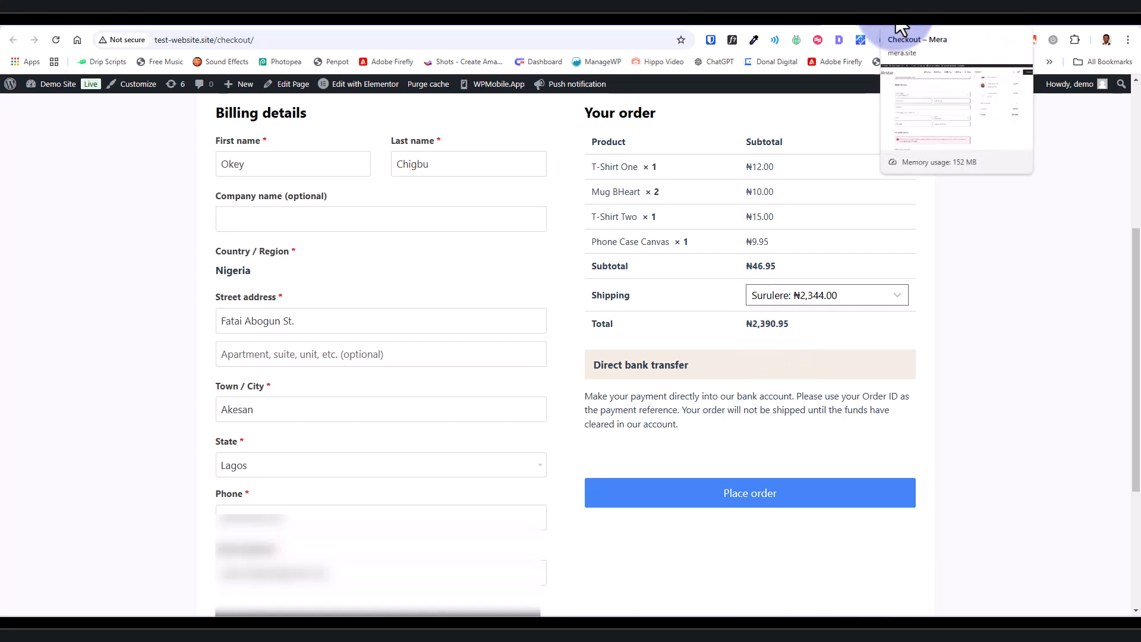
{"action": "left_click", "coordinate": [866, 27]}
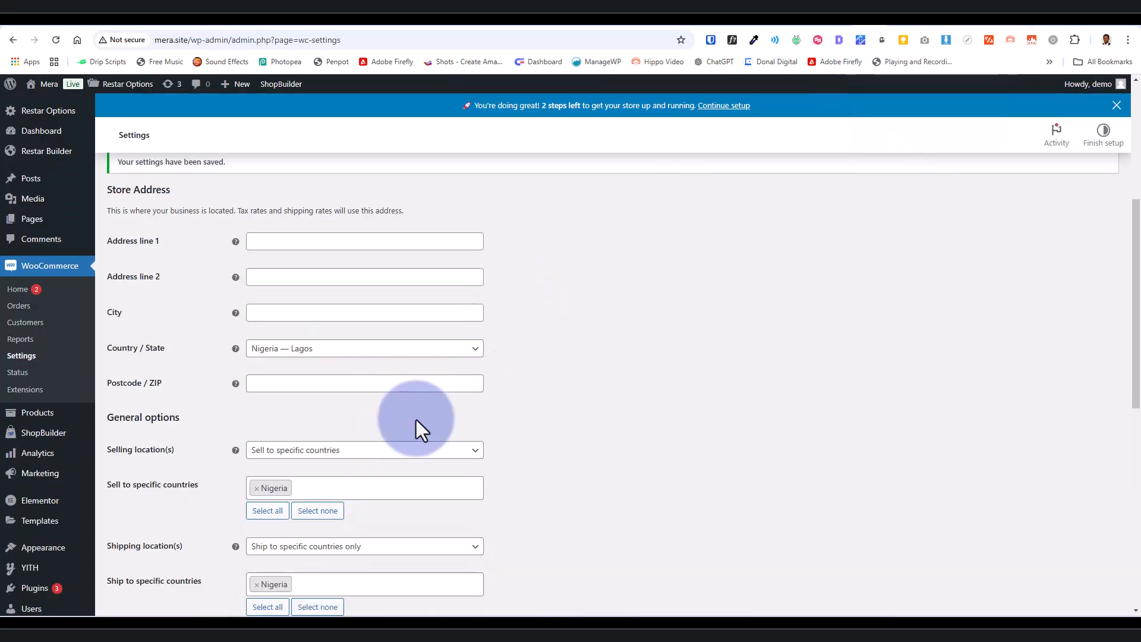
Read the notice about geolocation configuration and open its MaxMind integration settings page in a new browser tab
{"action": "scroll", "coordinate": [395, 390], "scroll_direction": "up", "scroll_amount": 5}
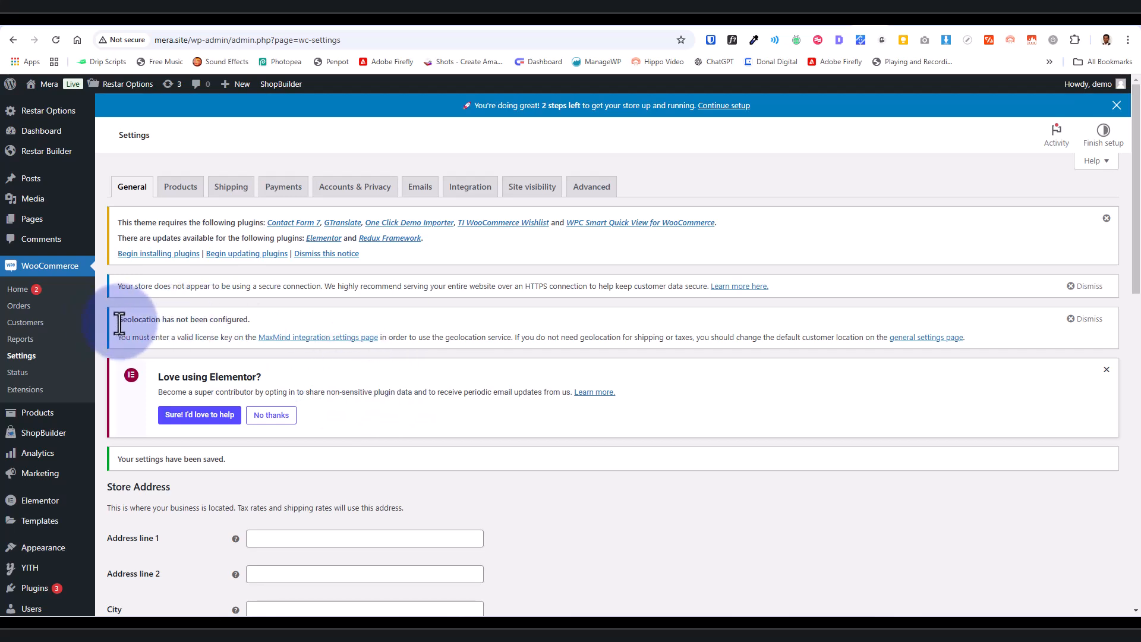
{"action": "left_click_drag", "start_coordinate": [118, 319], "coordinate": [255, 319]}
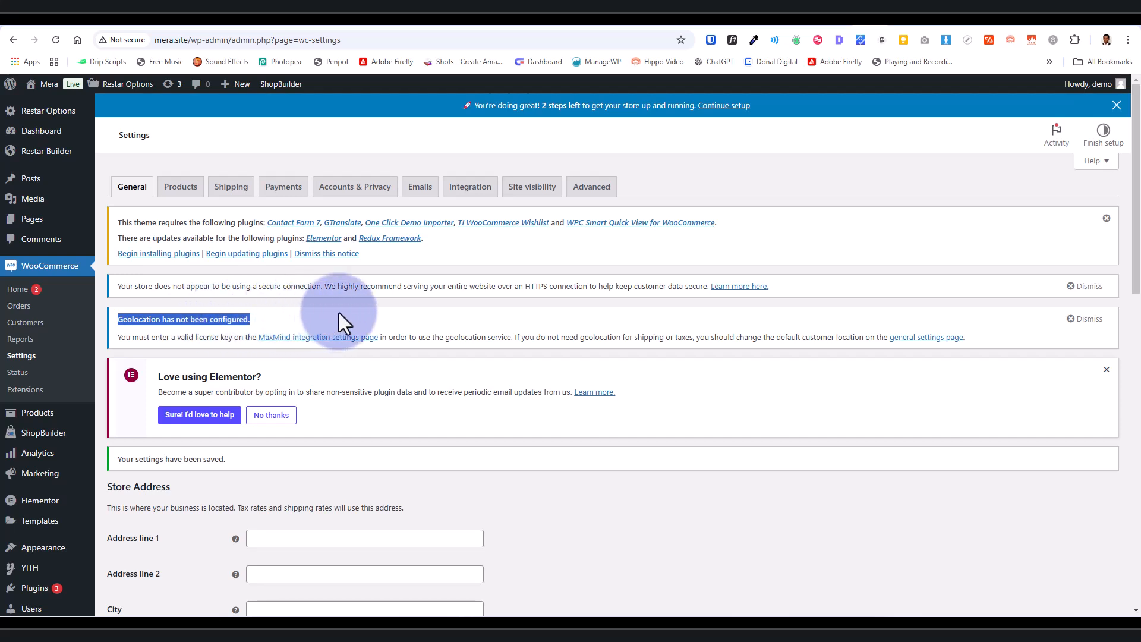
{"action": "left_click", "coordinate": [356, 317]}
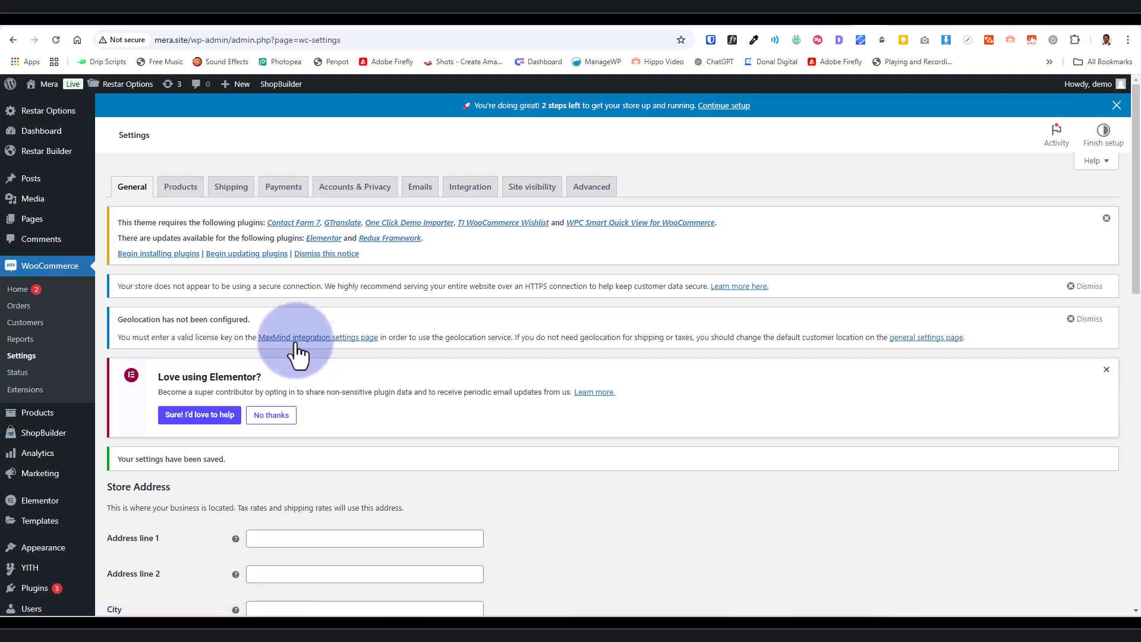
{"action": "right_click", "coordinate": [343, 348]}
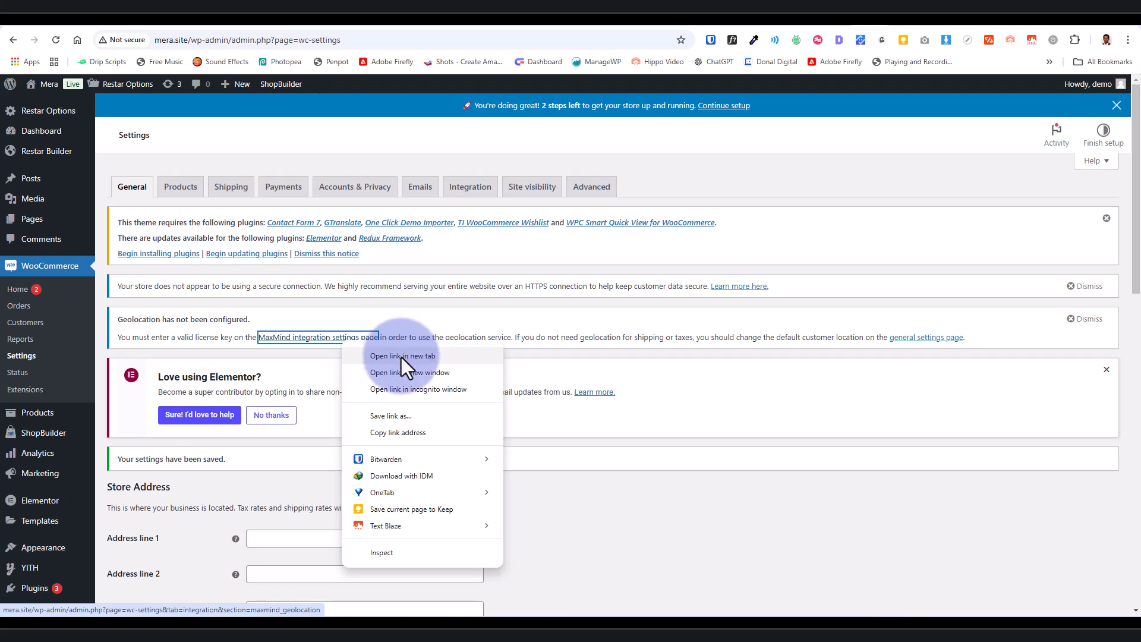
{"action": "left_click", "coordinate": [401, 357]}
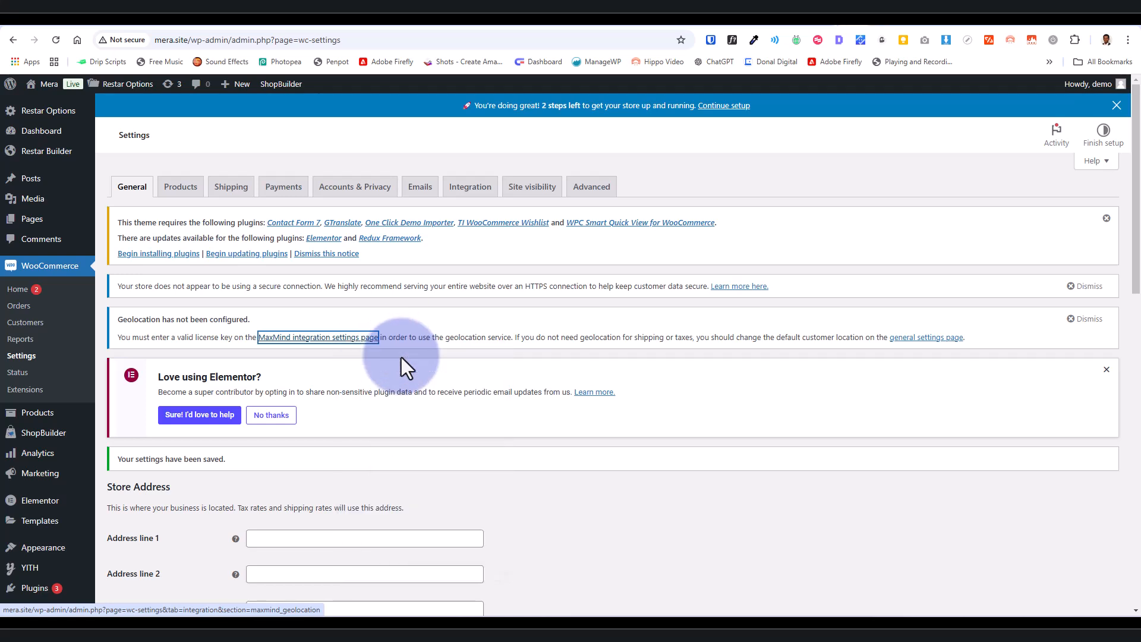
{"action": "left_click", "coordinate": [875, 16]}
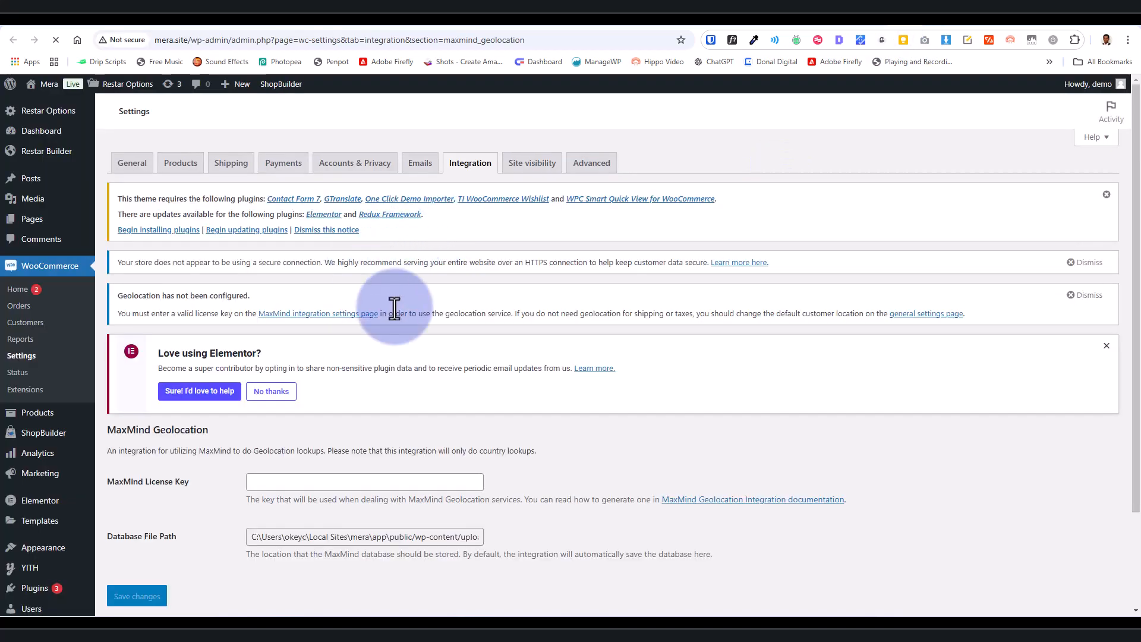
Open the MaxMind Geolocation Integration documentation, linked below the license key field, in a new browser tab
{"action": "scroll", "coordinate": [365, 425], "scroll_direction": "down", "scroll_amount": 1}
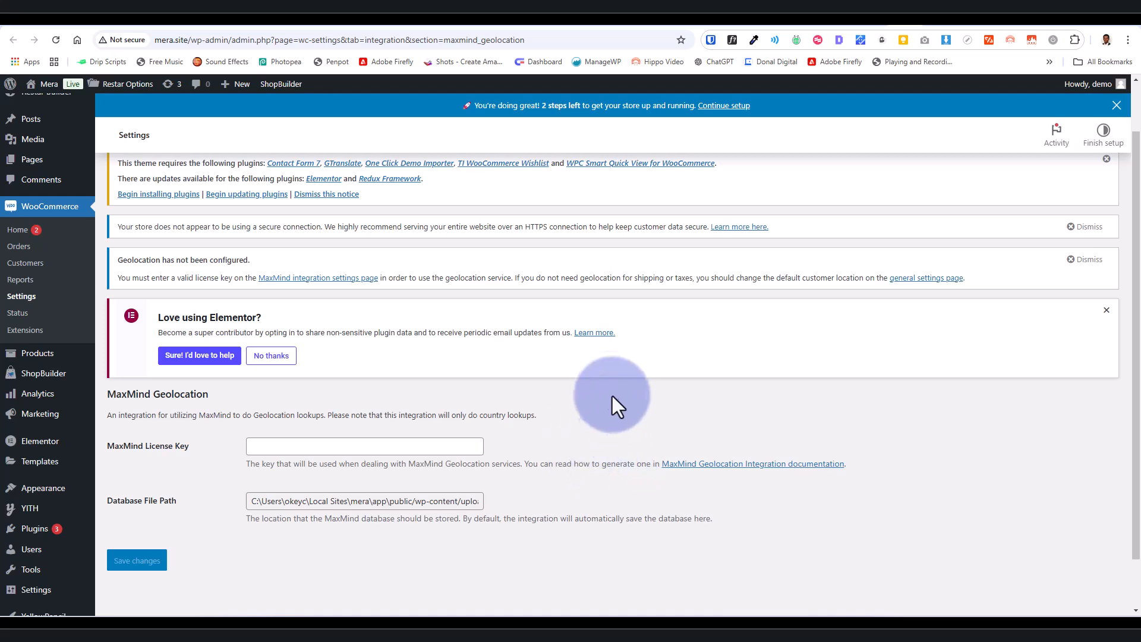
{"action": "right_click", "coordinate": [734, 466]}
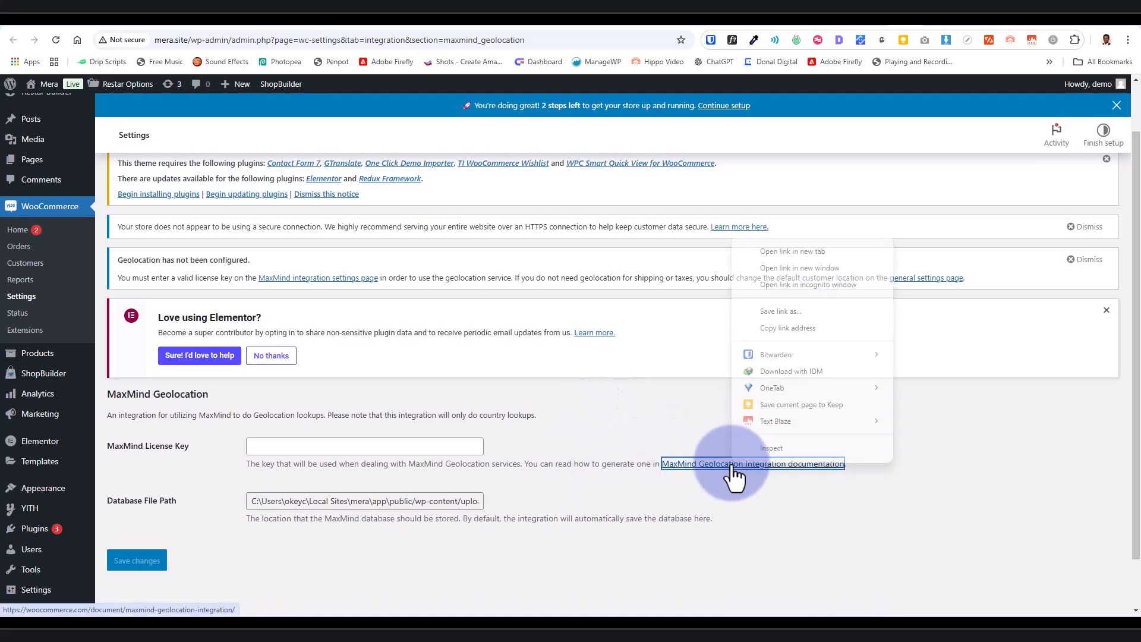
{"action": "left_click", "coordinate": [791, 251]}
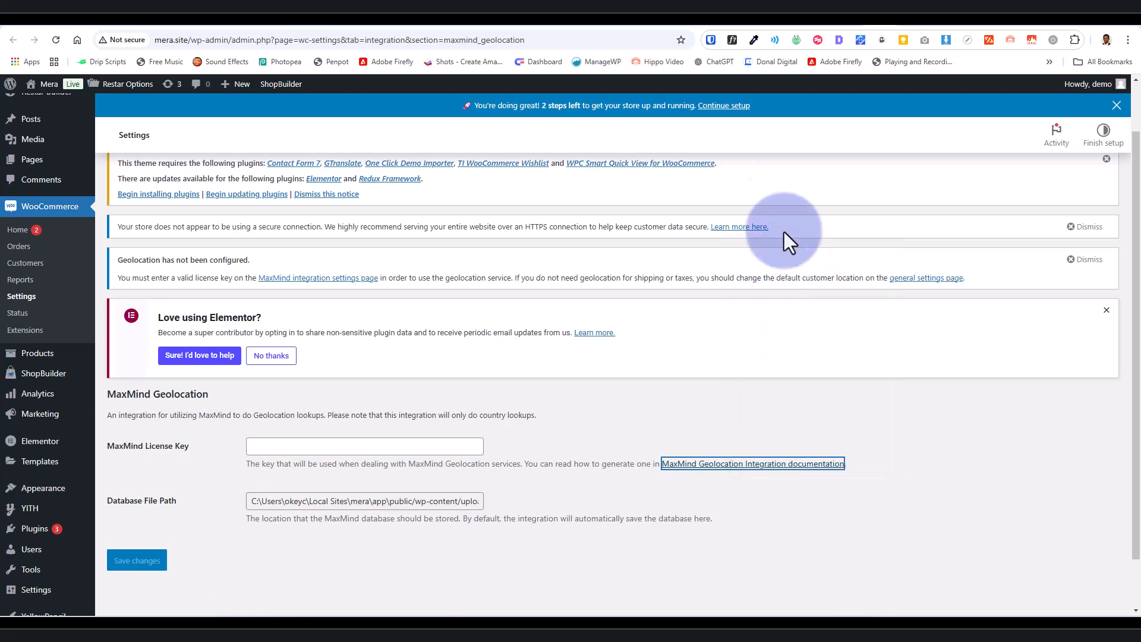
{"action": "left_click", "coordinate": [901, 22]}
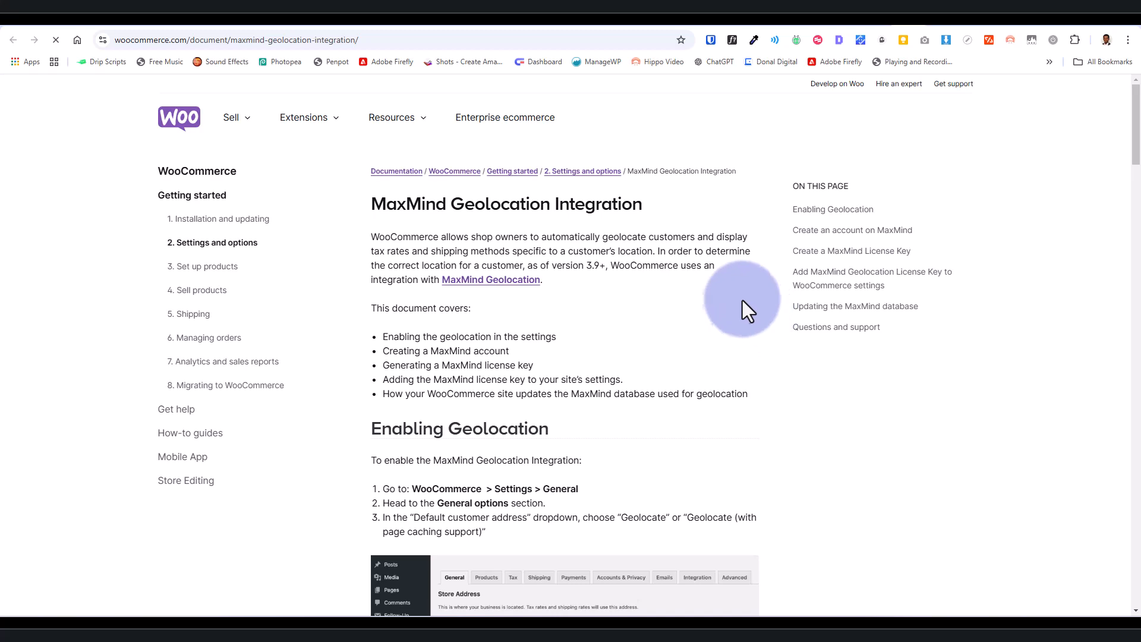
Read the MaxMind Geolocation Integration documentation on enabling geolocation, creating a MaxMind account and generating a license key
{"action": "scroll", "coordinate": [657, 348], "scroll_direction": "down", "scroll_amount": 1}
{"action": "scroll", "coordinate": [657, 349], "scroll_direction": "down", "scroll_amount": 3}
{"action": "scroll", "coordinate": [546, 259], "scroll_direction": "up", "scroll_amount": 4}
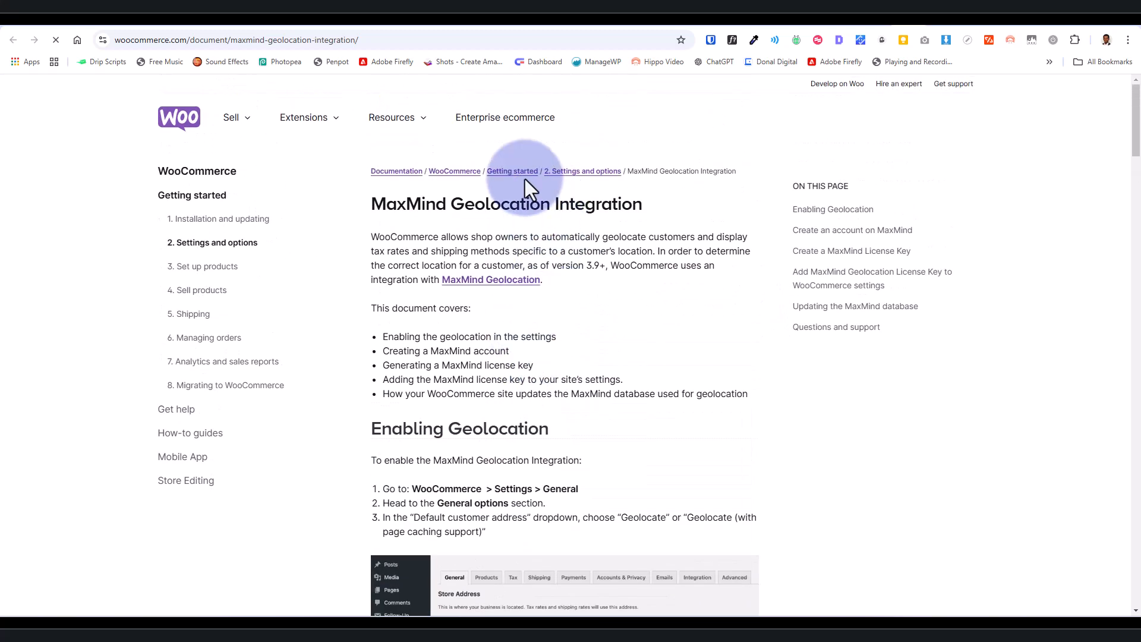
{"action": "scroll", "coordinate": [509, 327], "scroll_direction": "down", "scroll_amount": 10}
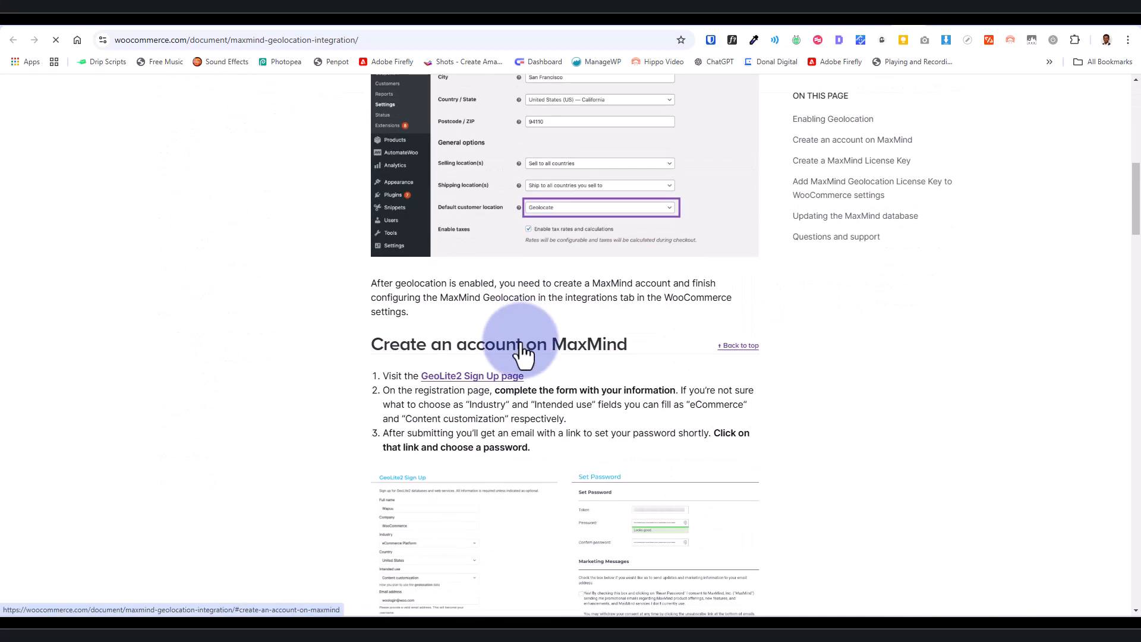
{"action": "scroll", "coordinate": [523, 331], "scroll_direction": "down", "scroll_amount": 2}
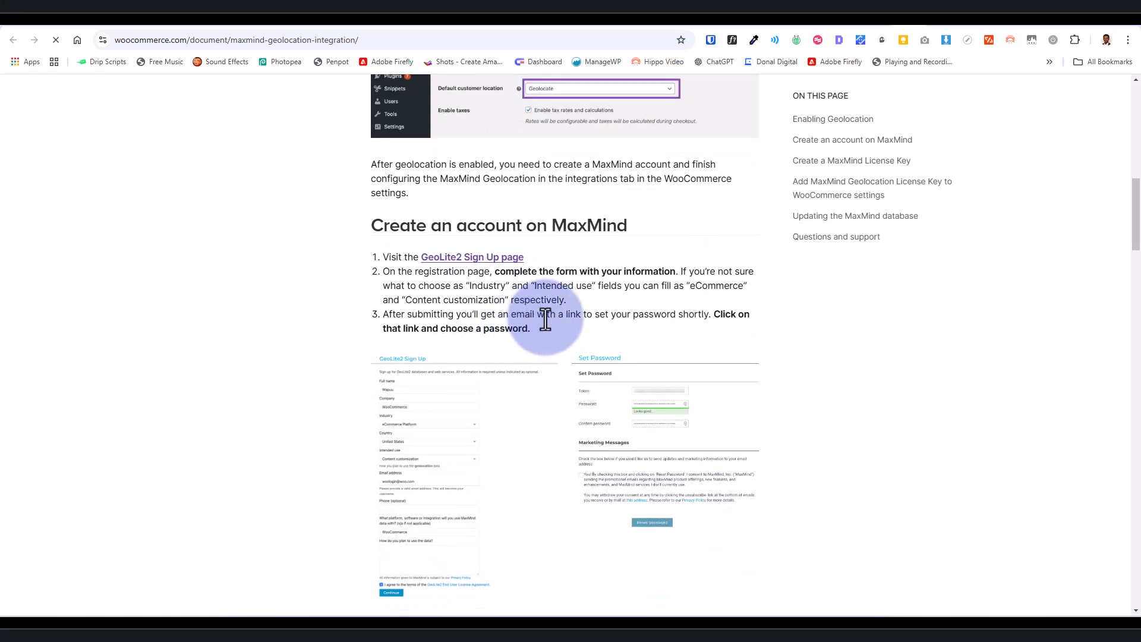
{"action": "scroll", "coordinate": [547, 324], "scroll_direction": "down", "scroll_amount": 4}
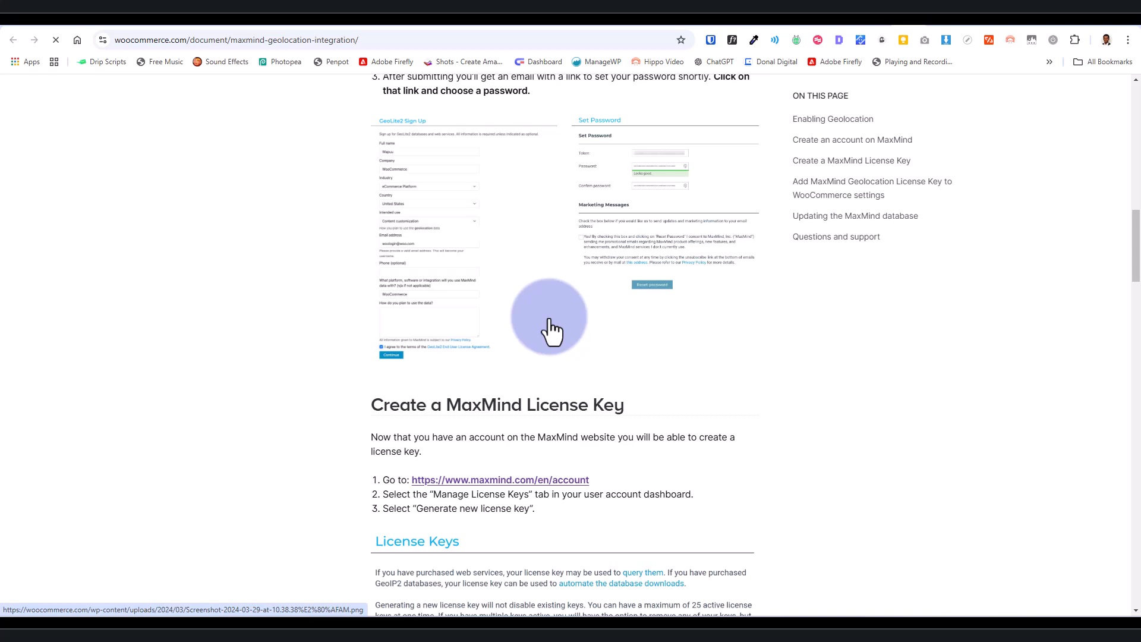
{"action": "scroll", "coordinate": [551, 327], "scroll_direction": "down", "scroll_amount": 5}
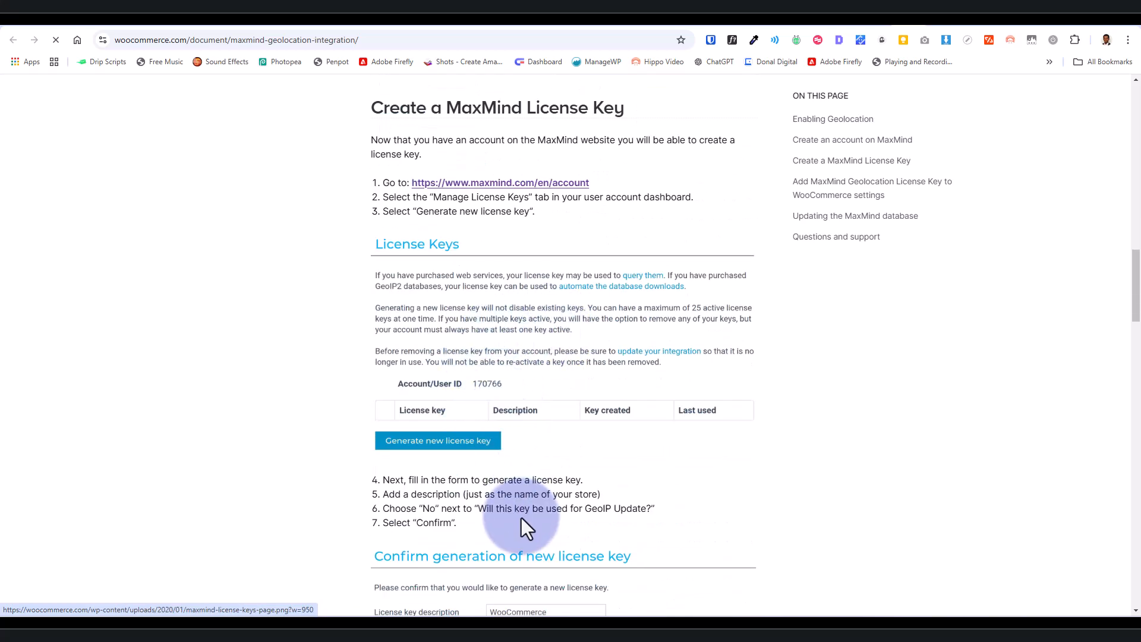
{"action": "scroll", "coordinate": [520, 516], "scroll_direction": "down", "scroll_amount": 2}
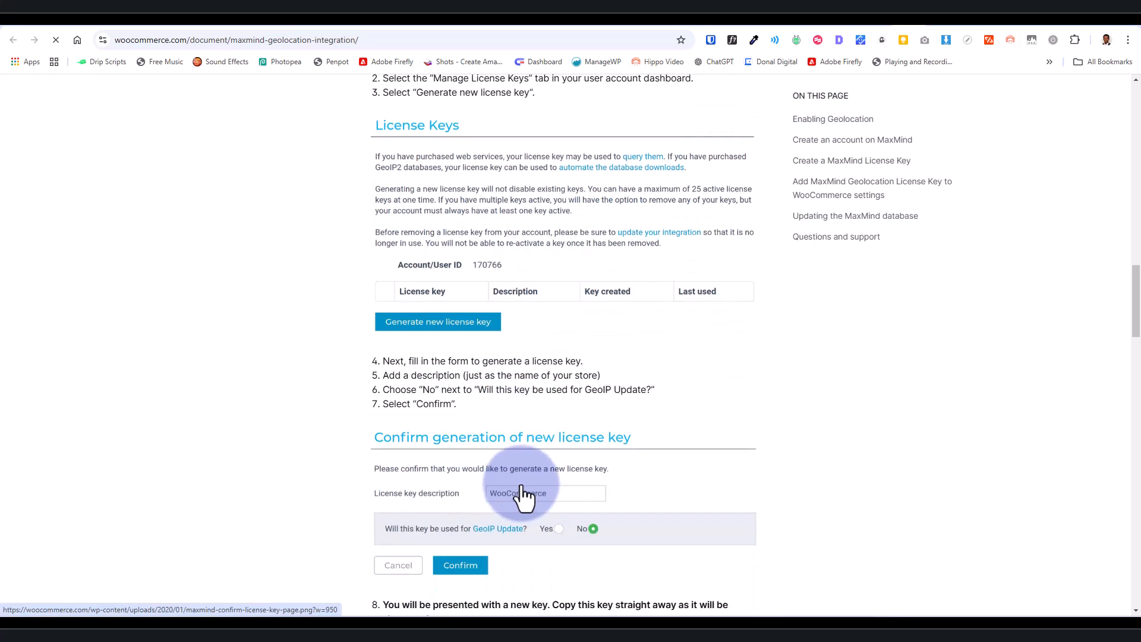
{"action": "scroll", "coordinate": [523, 498], "scroll_direction": "down", "scroll_amount": 3}
{"action": "scroll", "coordinate": [535, 448], "scroll_direction": "up", "scroll_amount": 6}
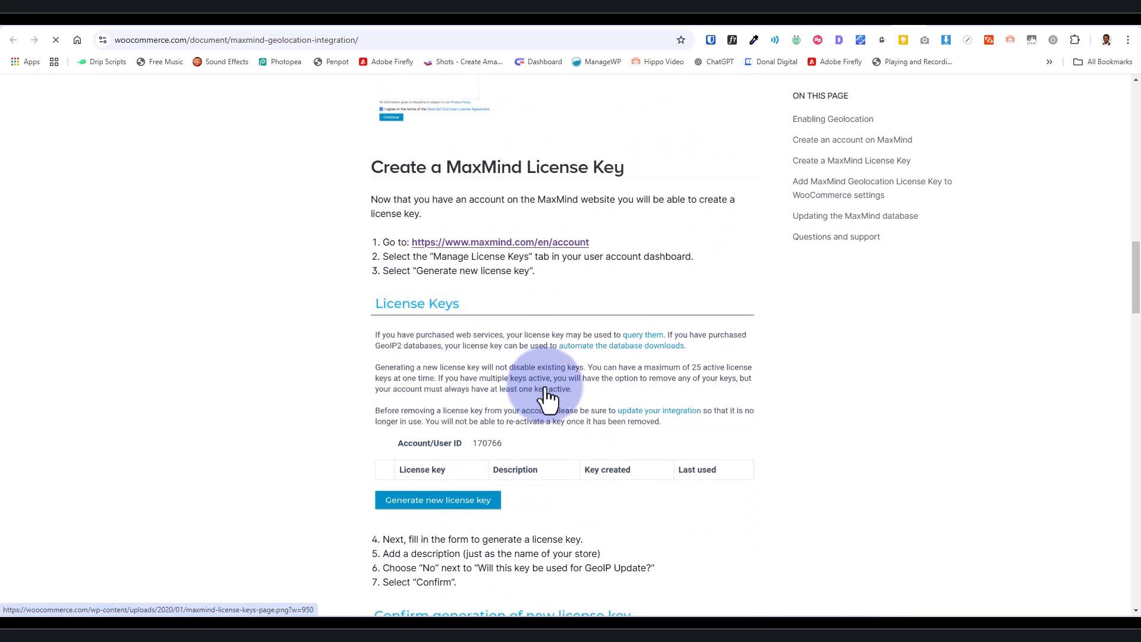
{"action": "scroll", "coordinate": [542, 392], "scroll_direction": "up", "scroll_amount": 6}
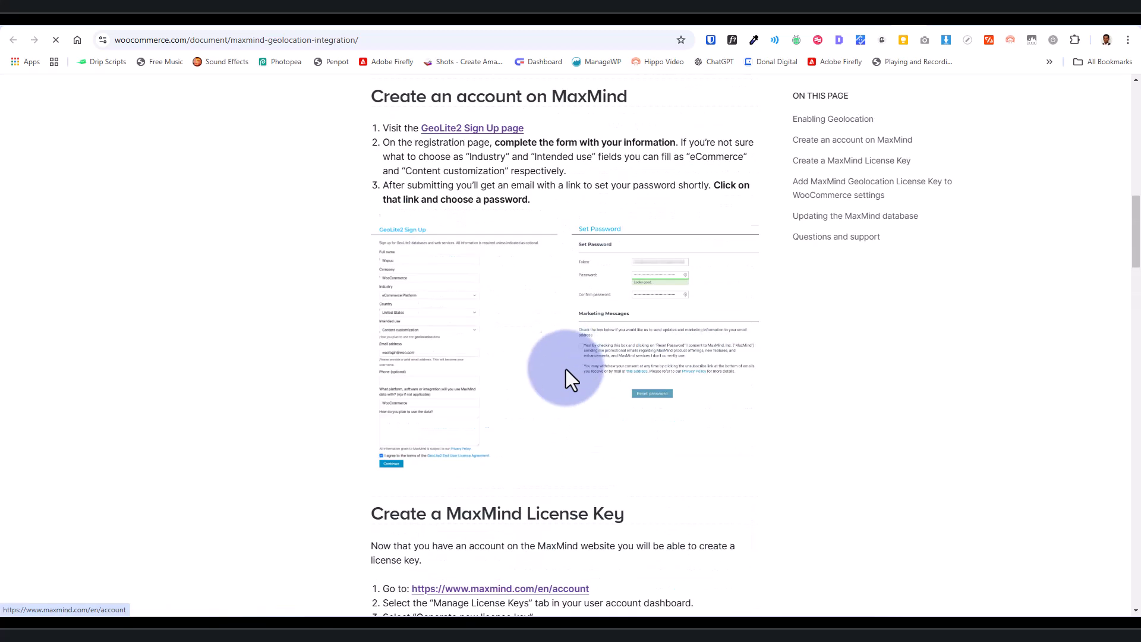
Open the GeoLite2 Sign Up page, linked in the account creation instructions, in a new browser tab
{"action": "right_click", "coordinate": [484, 142]}
{"action": "left_click", "coordinate": [520, 151]}
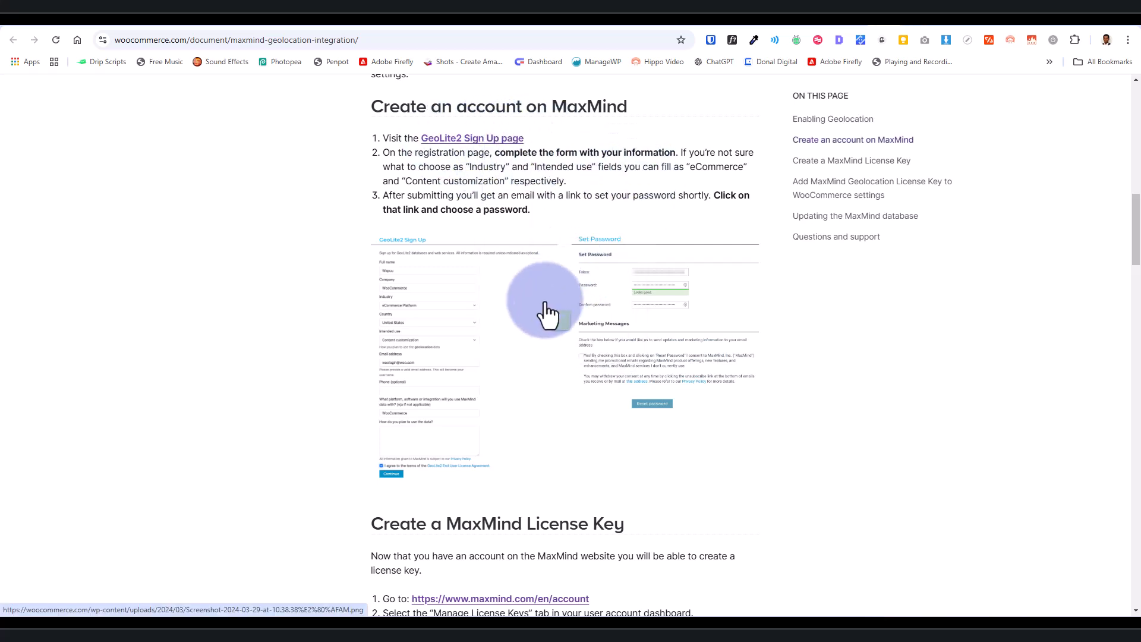
{"action": "scroll", "coordinate": [502, 383], "scroll_direction": "down", "scroll_amount": 3}
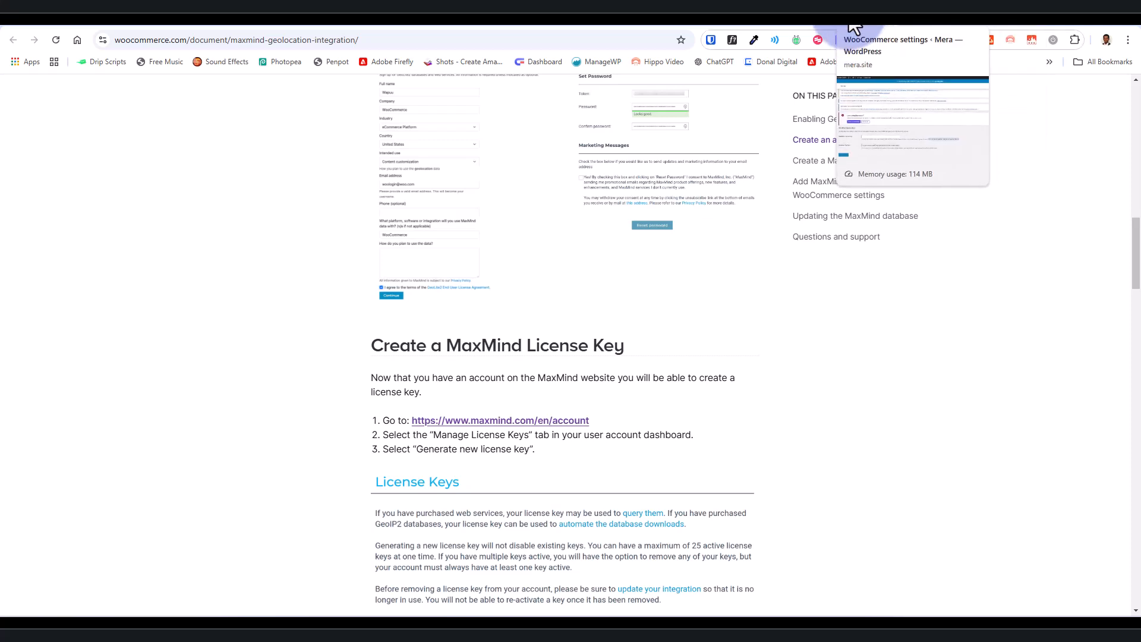
Check the MaxMind integration settings and the mera.site checkout page, and return to the WooCommerce general settings
{"action": "left_click", "coordinate": [855, 26]}
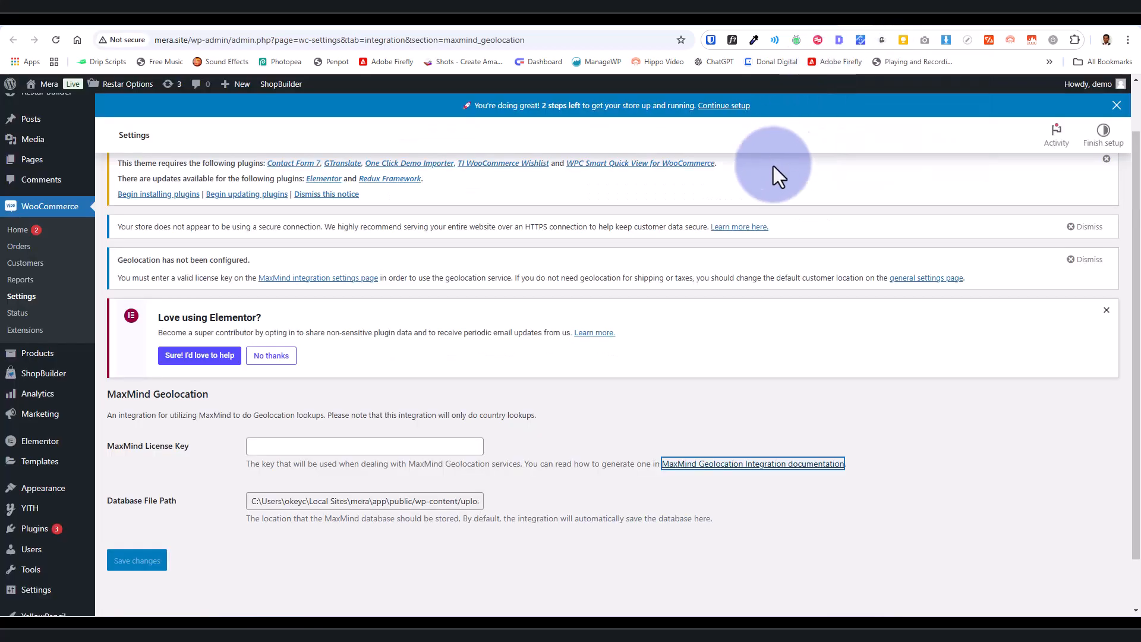
{"action": "left_click", "coordinate": [828, 27]}
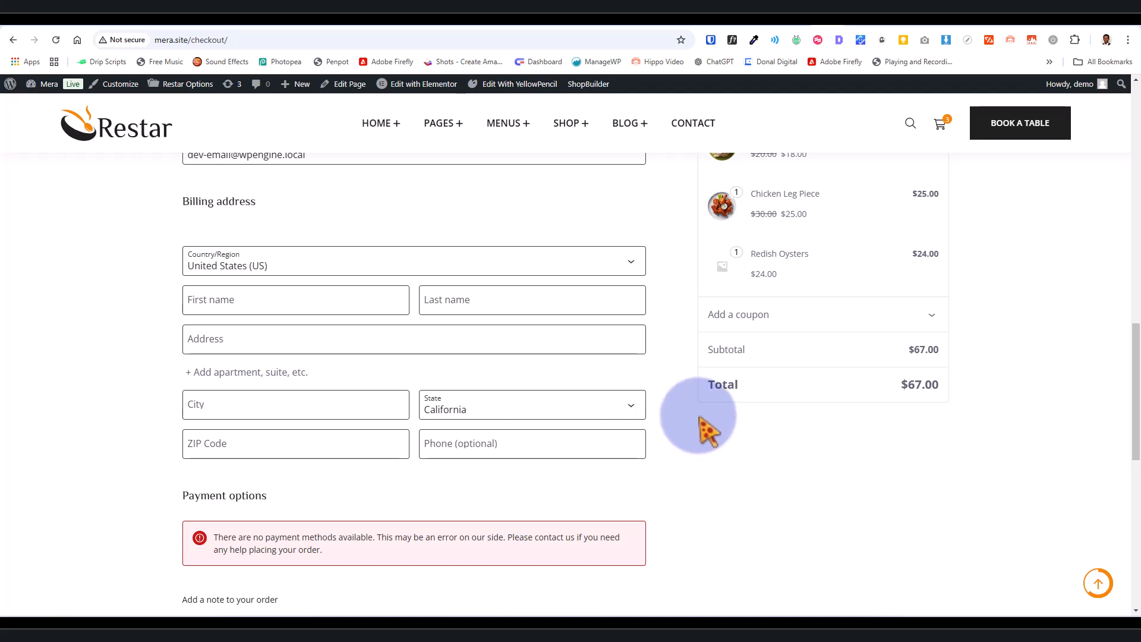
{"action": "left_click", "coordinate": [797, 24]}
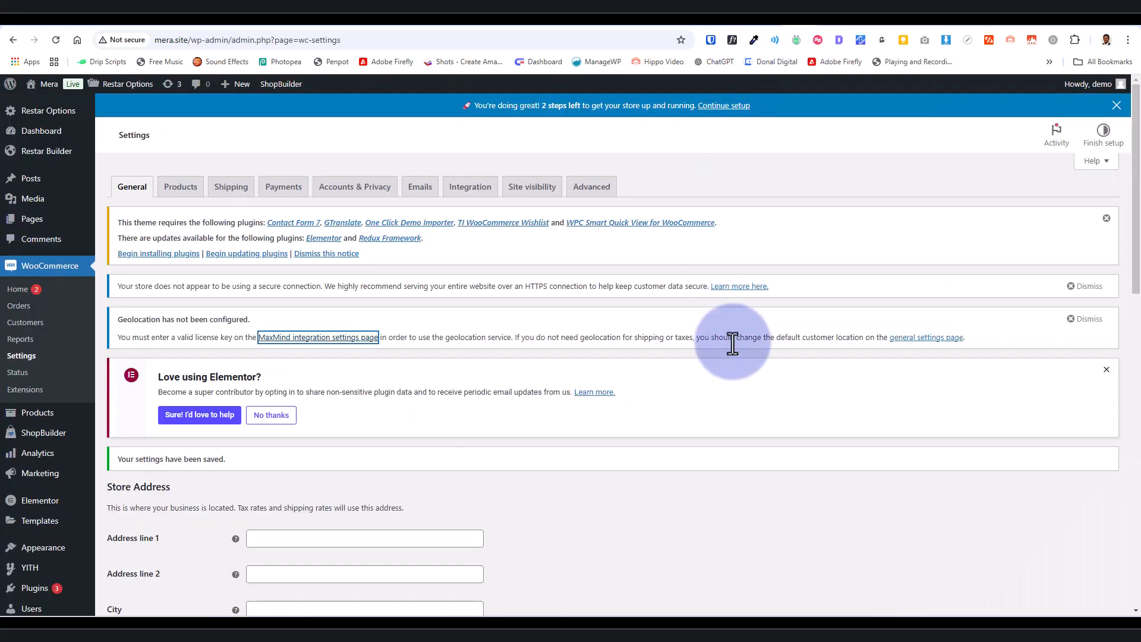
Review the store address, selling and shipping locations and default customer location, and view the available shipping location options
{"action": "scroll", "coordinate": [629, 419], "scroll_direction": "down", "scroll_amount": 3}
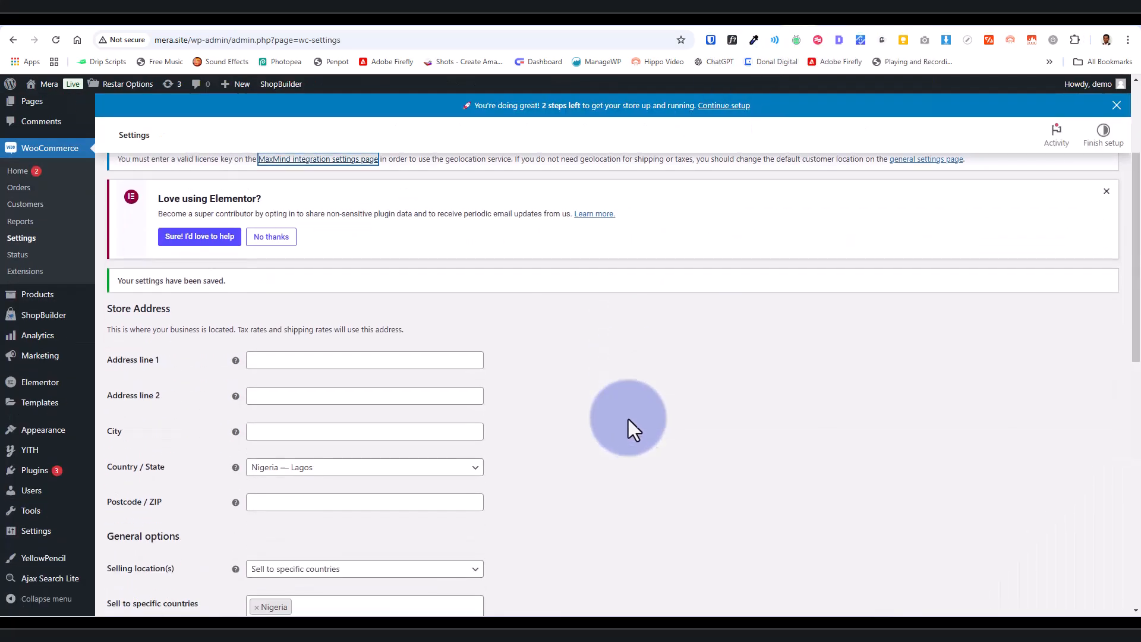
{"action": "scroll", "coordinate": [631, 423], "scroll_direction": "up", "scroll_amount": 3}
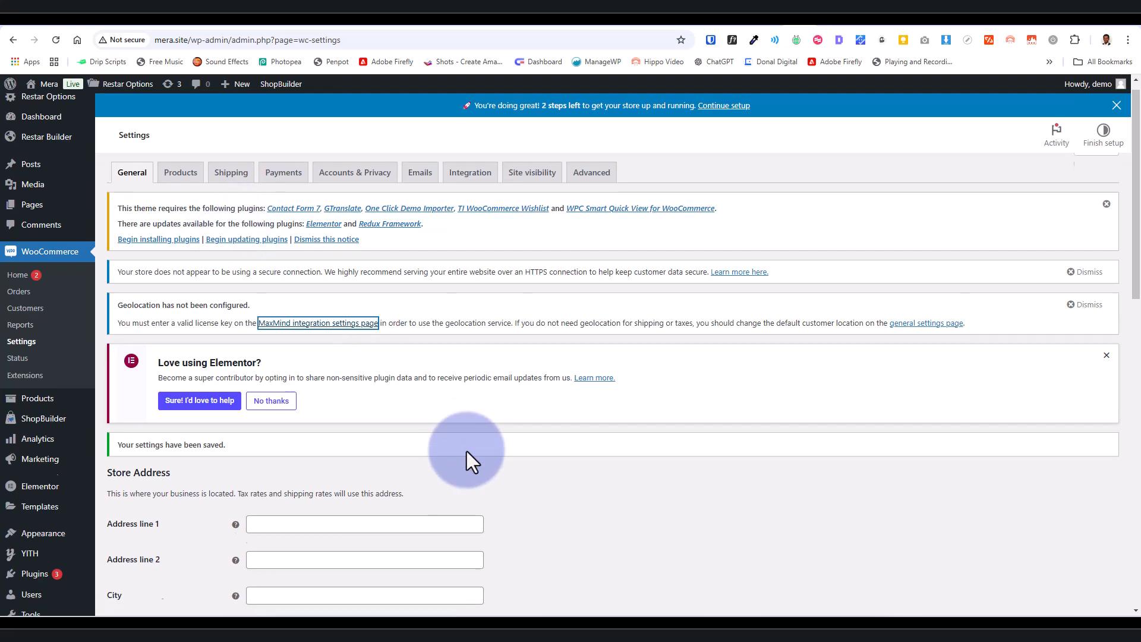
{"action": "scroll", "coordinate": [466, 451], "scroll_direction": "down", "scroll_amount": 9}
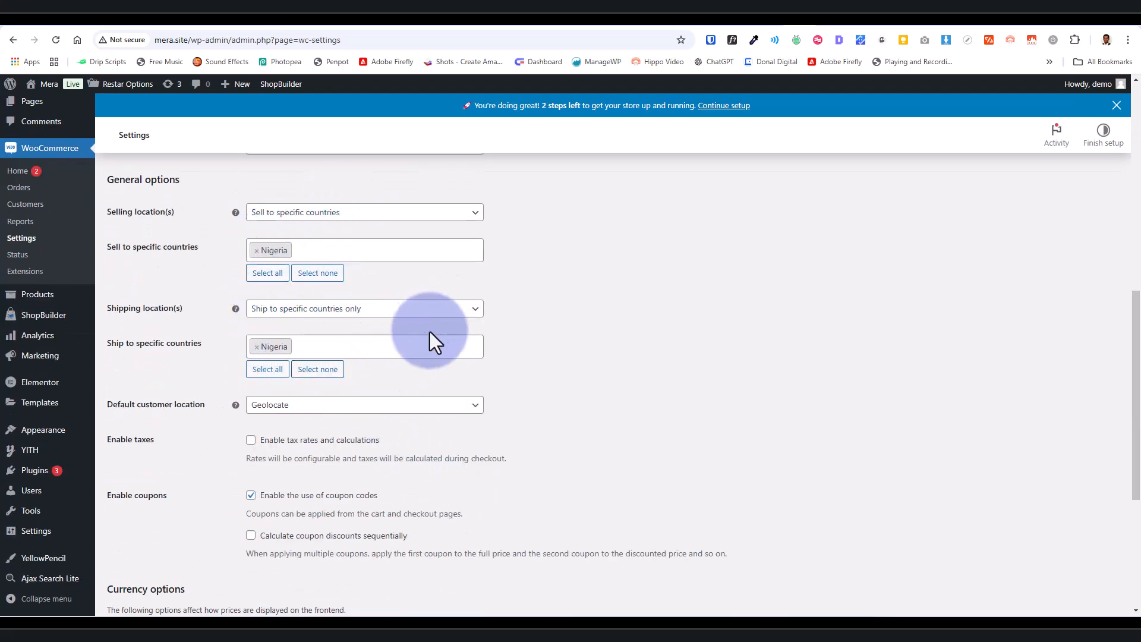
{"action": "left_click", "coordinate": [472, 310]}
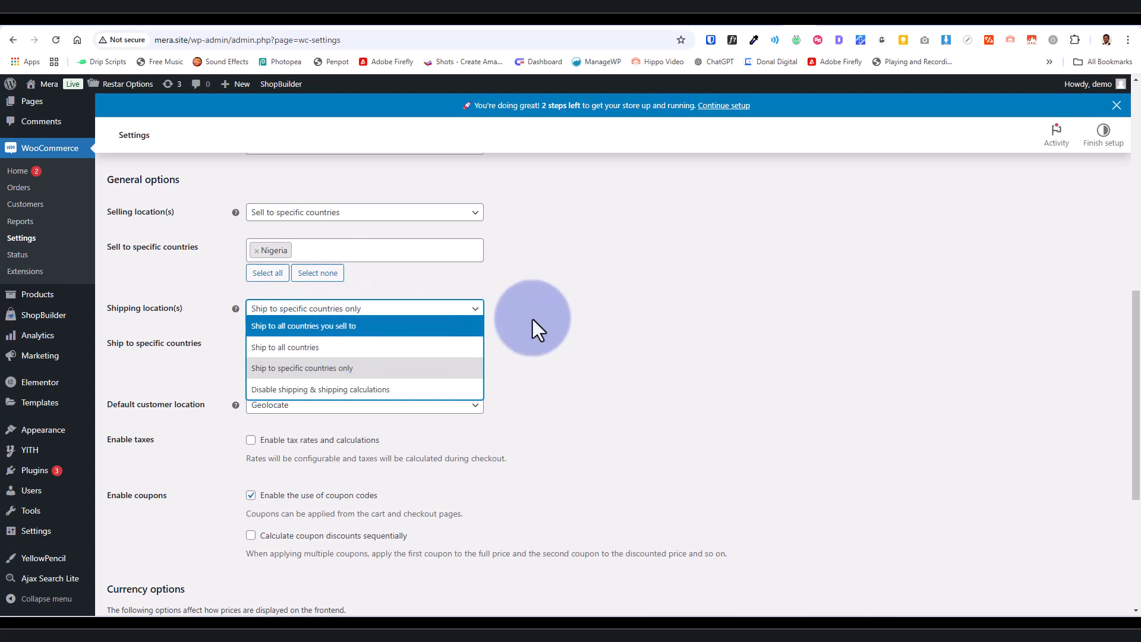
{"action": "scroll", "coordinate": [543, 327], "scroll_direction": "up", "scroll_amount": 5}
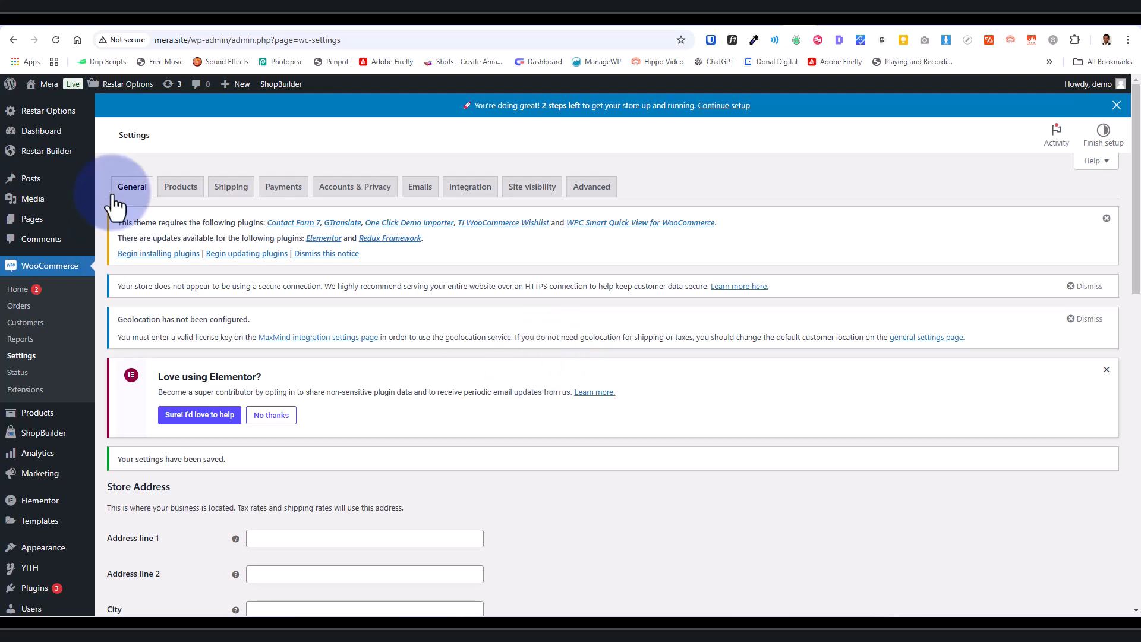
Stay on the general settings page when asked about leaving with unsaved changes, and save the settings
{"action": "left_click", "coordinate": [232, 190]}
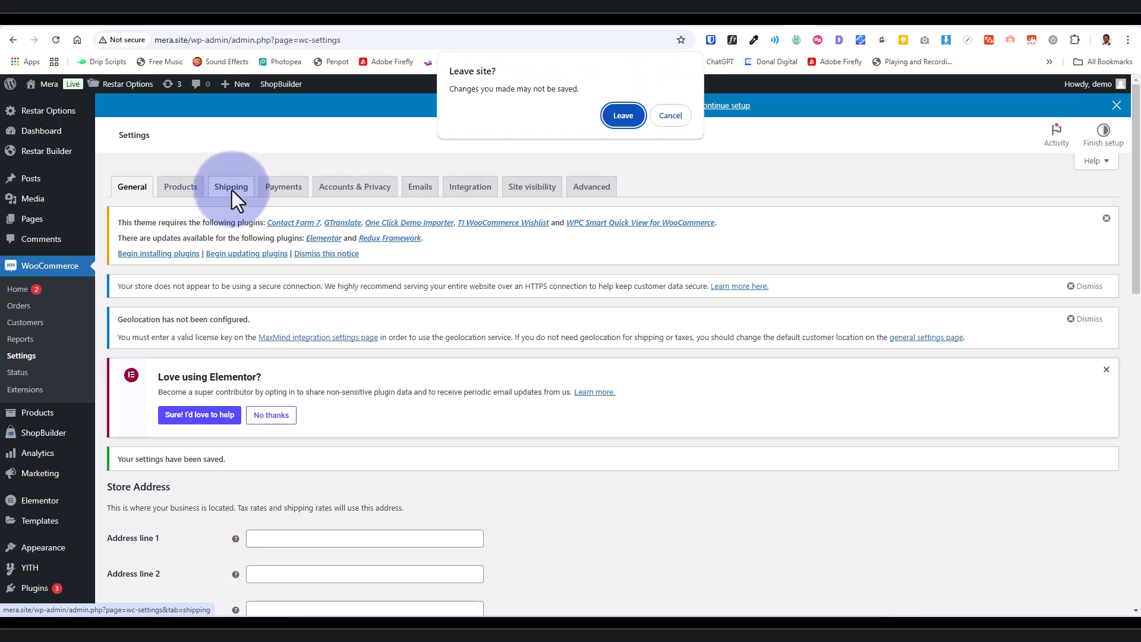
{"action": "left_click", "coordinate": [669, 113]}
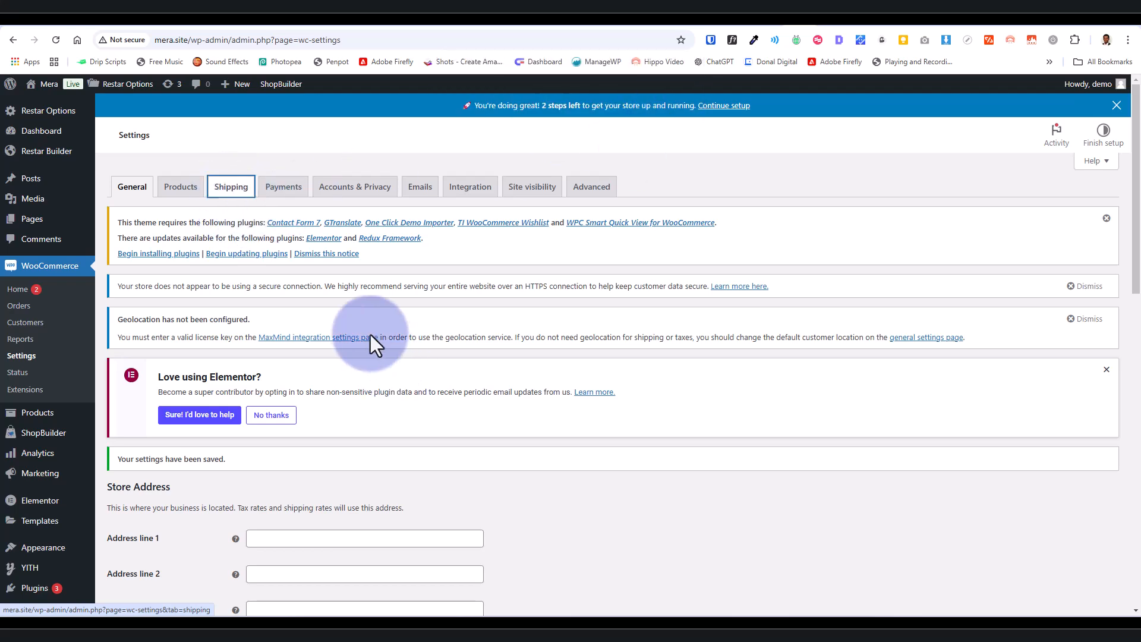
{"action": "scroll", "coordinate": [332, 410], "scroll_direction": "down", "scroll_amount": 10}
{"action": "scroll", "coordinate": [288, 420], "scroll_direction": "down", "scroll_amount": 2}
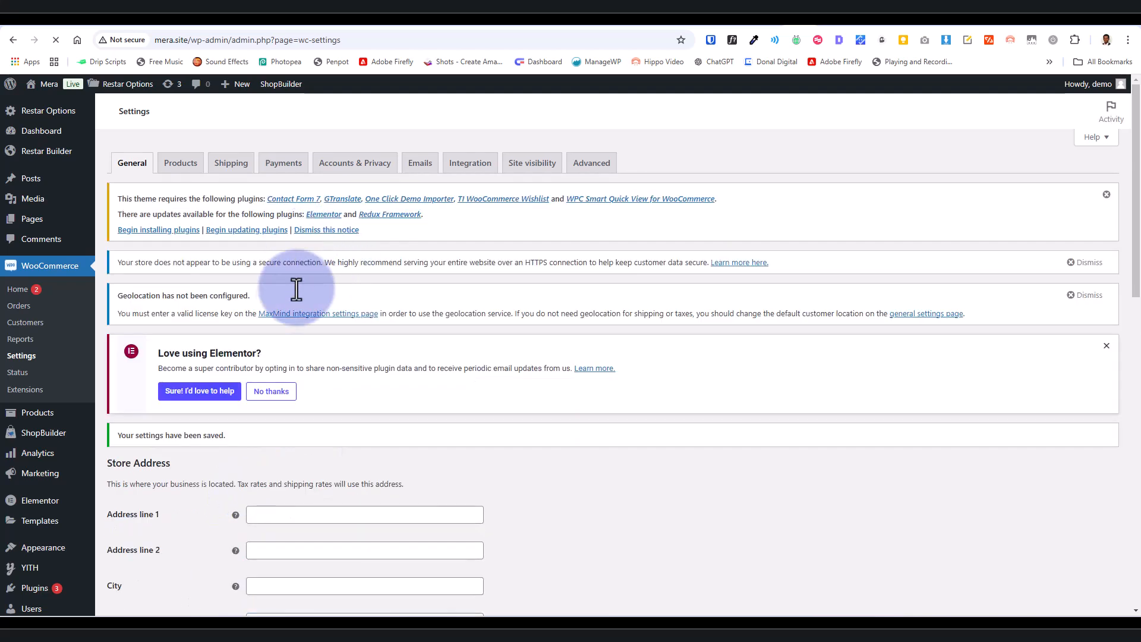
Open the WooCommerce shipping settings and read the explanation of shipping zones
{"action": "left_click", "coordinate": [228, 167]}
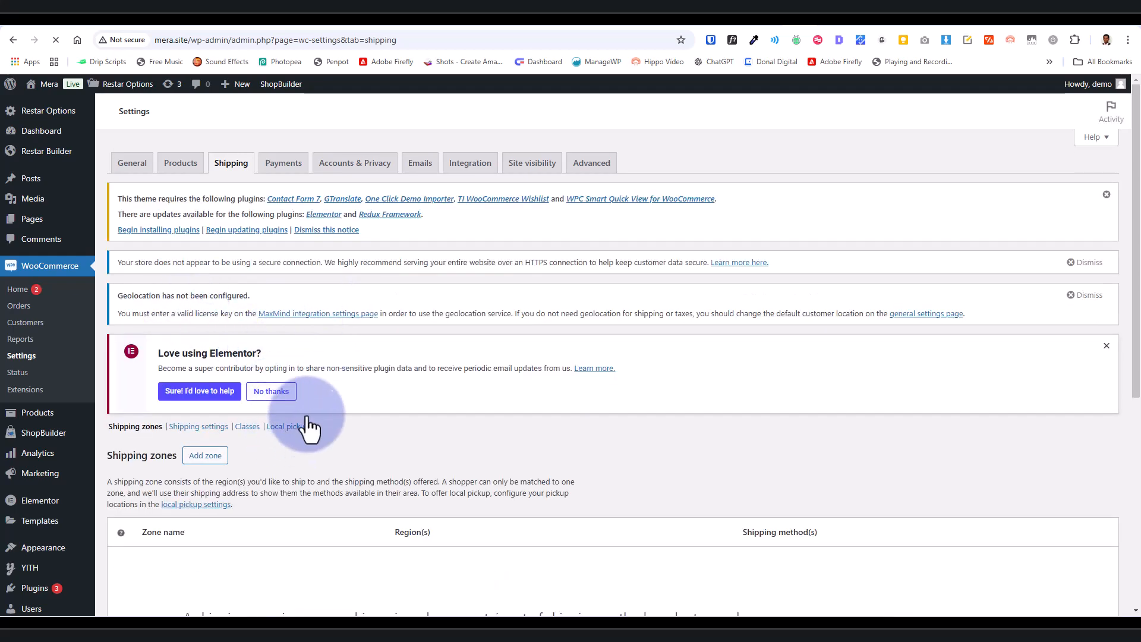
{"action": "scroll", "coordinate": [315, 409], "scroll_direction": "down", "scroll_amount": 5}
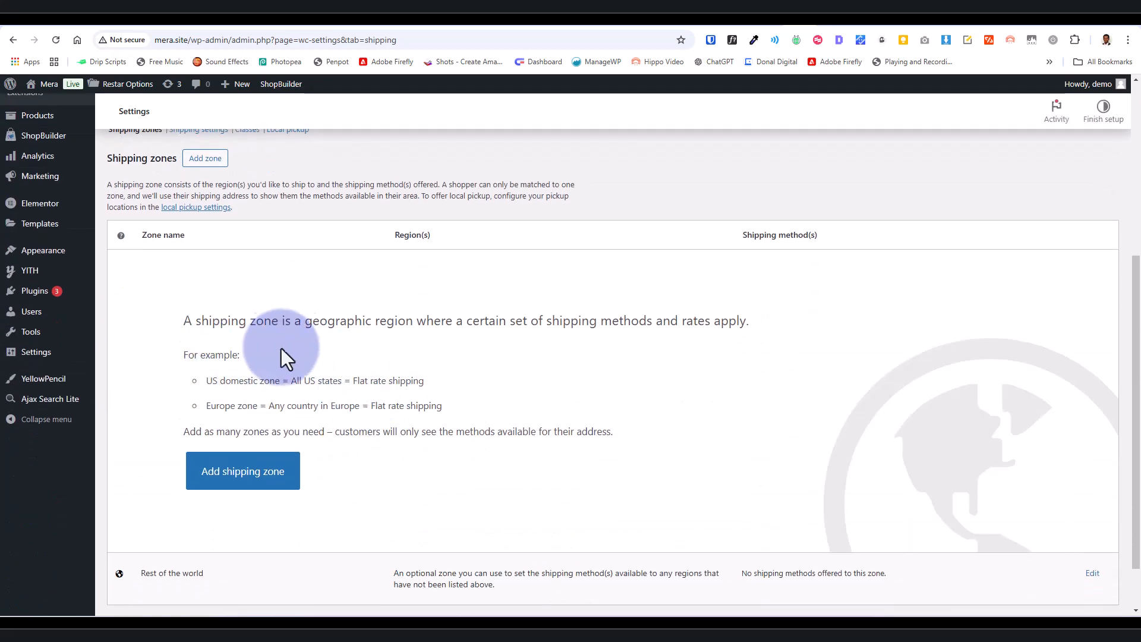
{"action": "scroll", "coordinate": [265, 323], "scroll_direction": "up", "scroll_amount": 3}
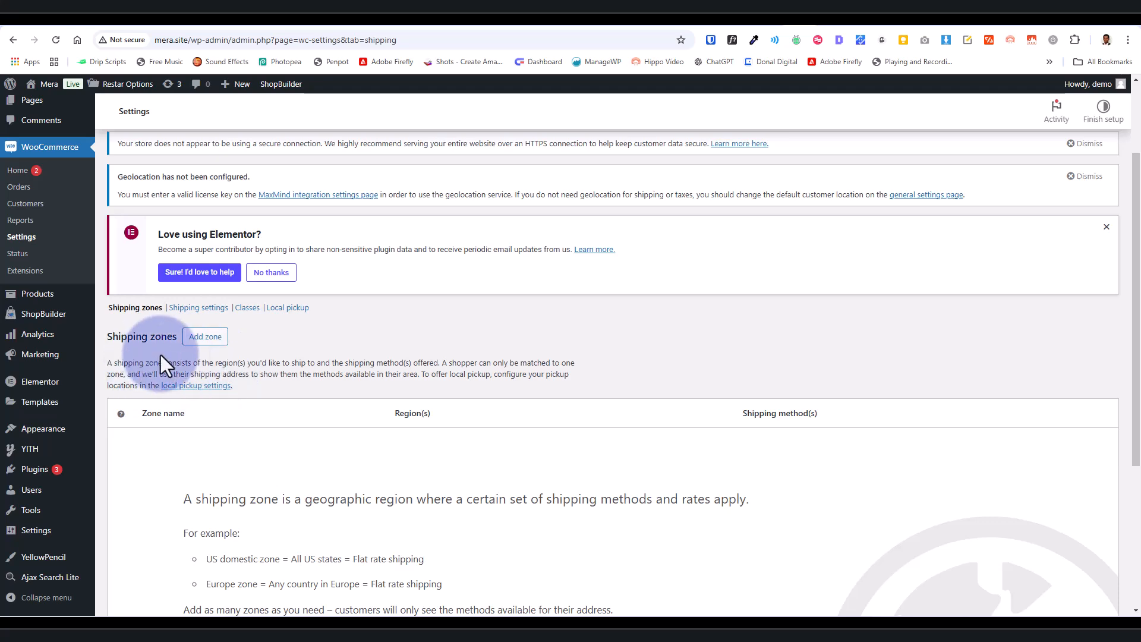
{"action": "scroll", "coordinate": [267, 365], "scroll_direction": "down", "scroll_amount": 3}
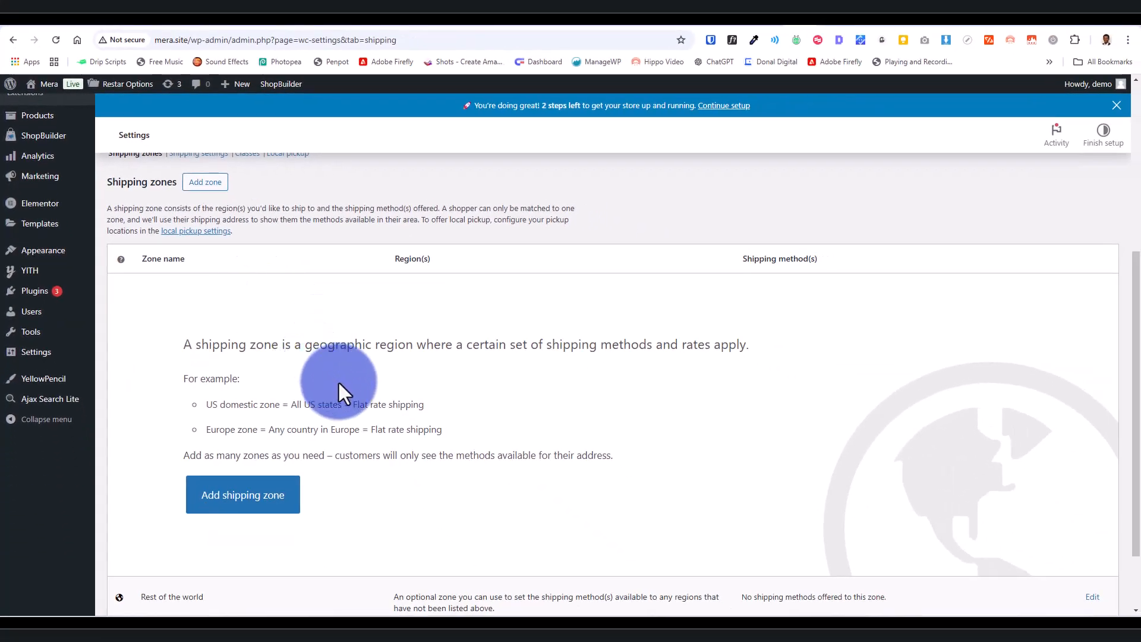
{"action": "scroll", "coordinate": [337, 381], "scroll_direction": "down", "scroll_amount": 2}
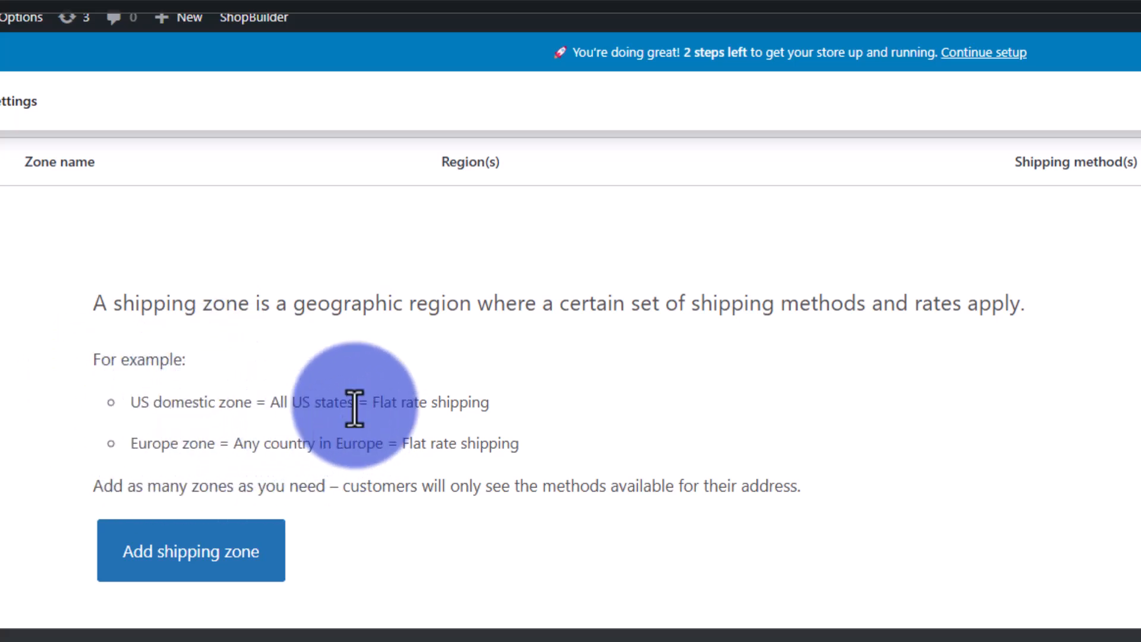
Add a new shipping zone and name it Lagos
{"action": "left_click", "coordinate": [219, 556]}
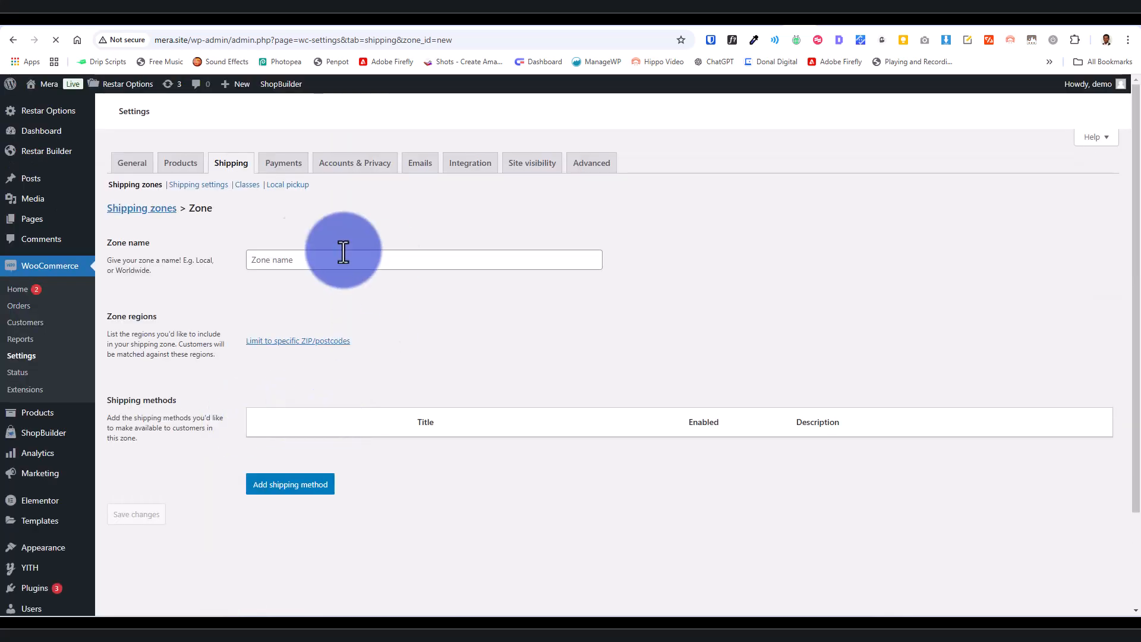
{"action": "scroll", "coordinate": [367, 439], "scroll_direction": "down", "scroll_amount": 5}
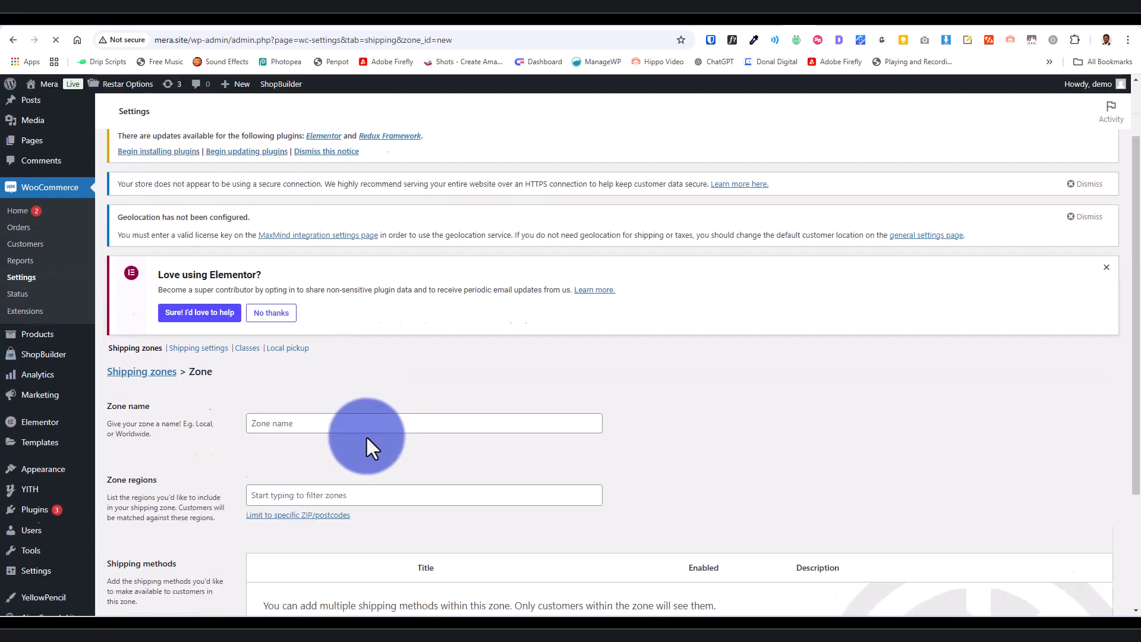
{"action": "left_click", "coordinate": [311, 256]}
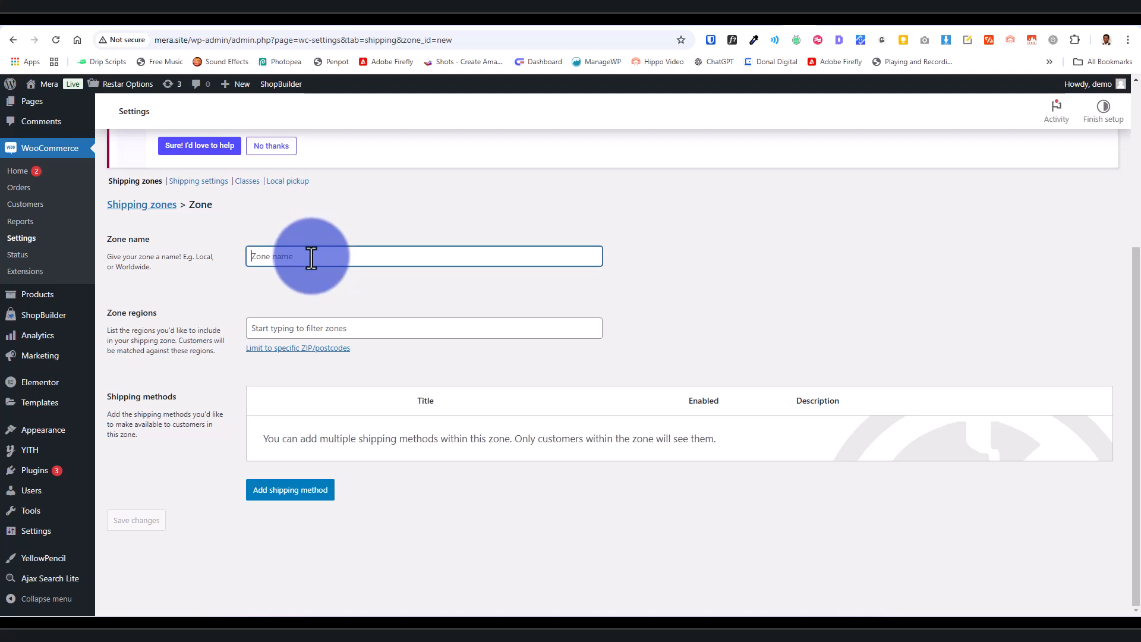
{"action": "type", "text": "Lagos"}
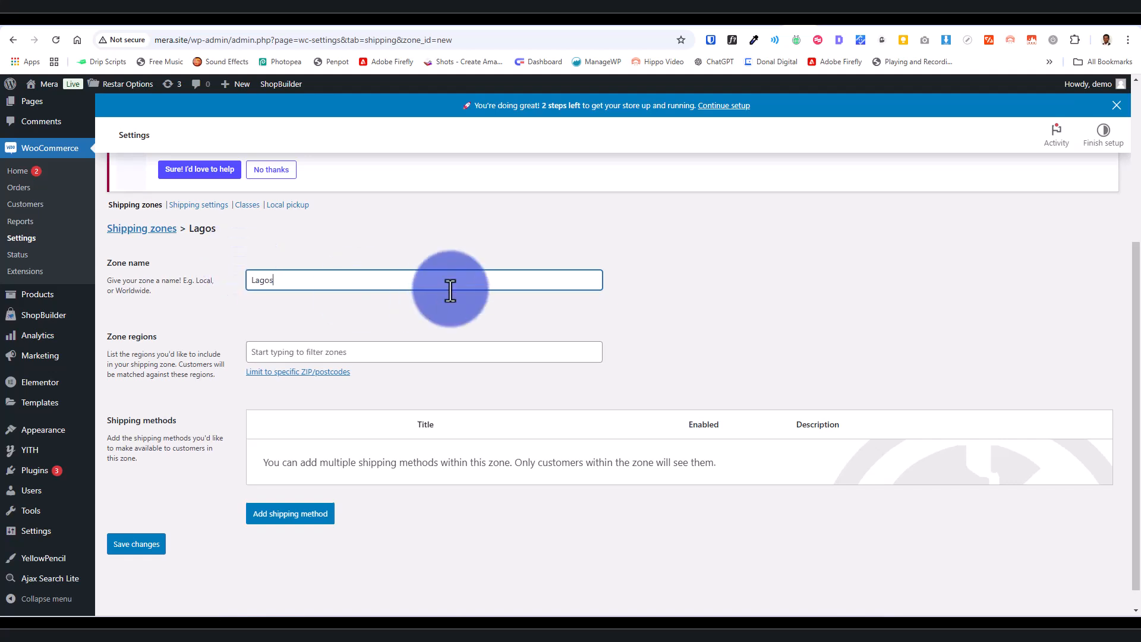
Search the zone regions for Lagos and Abuja, and set the zone's region to Lagos, Nigeria
{"action": "scroll", "coordinate": [448, 288], "scroll_direction": "down", "scroll_amount": 1}
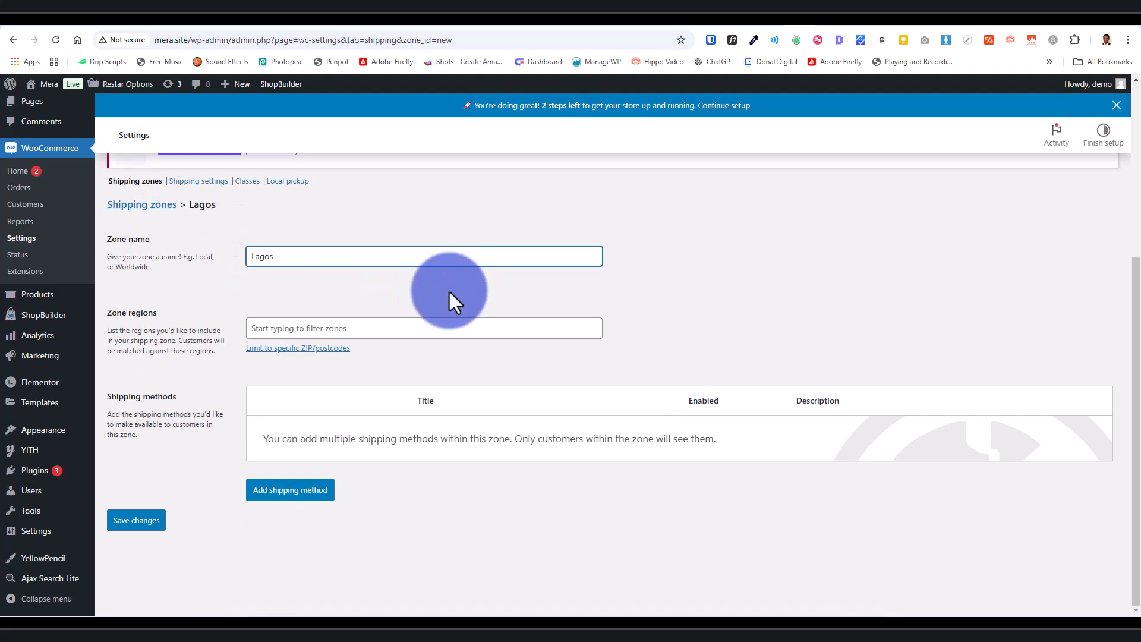
{"action": "left_click", "coordinate": [394, 327]}
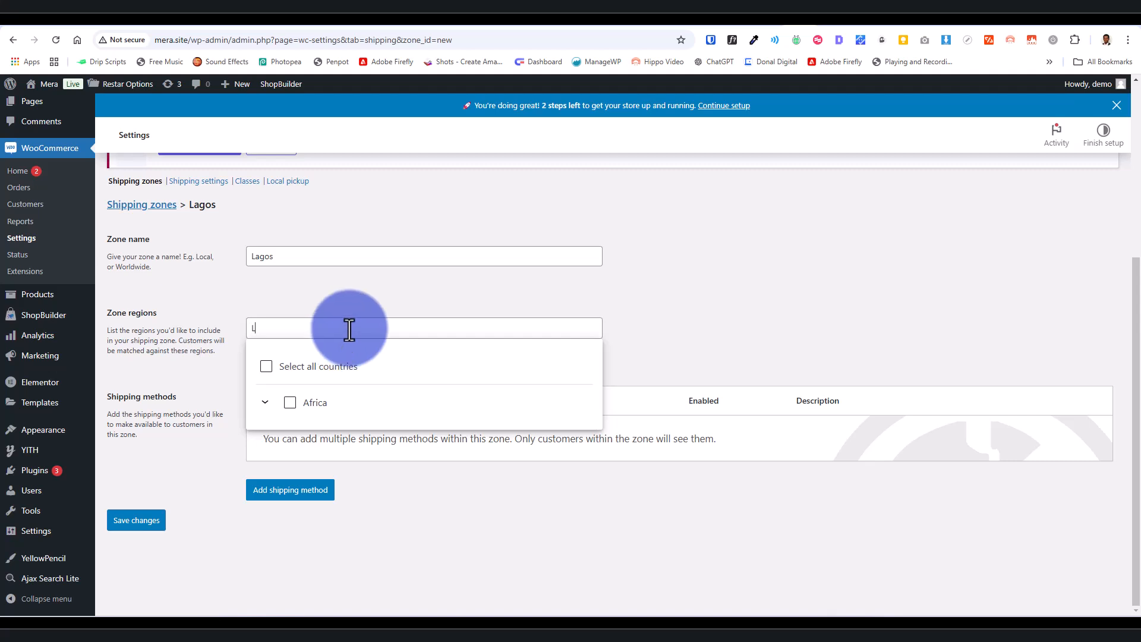
{"action": "type", "text": "gos"}
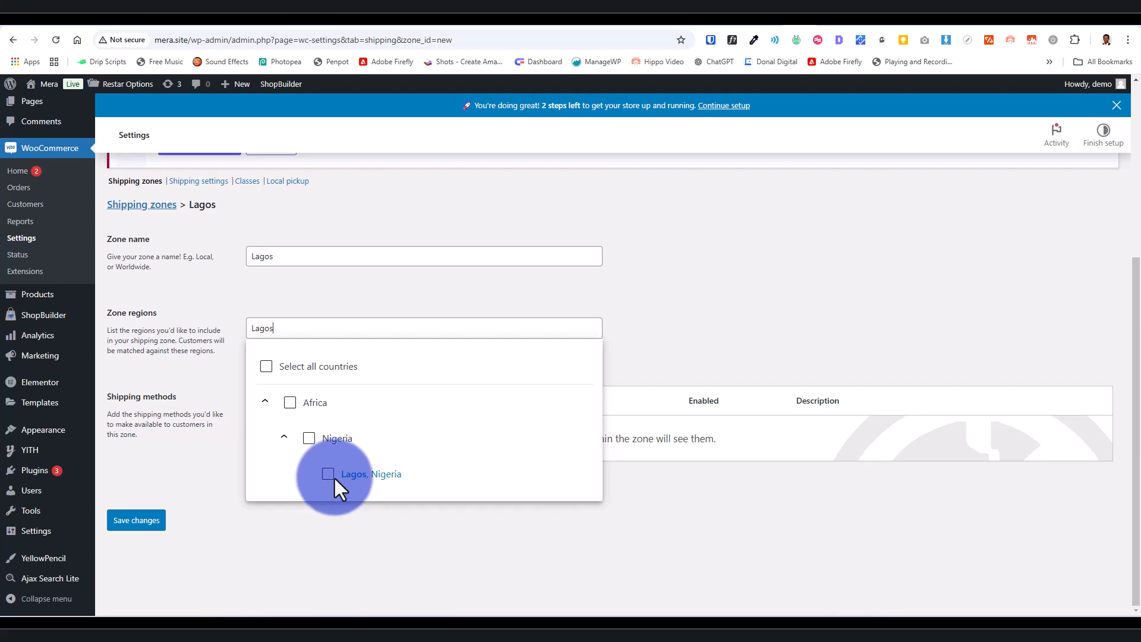
{"action": "left_click_drag", "start_coordinate": [285, 327], "coordinate": [230, 328]}
{"action": "type", "text": "Abuja"}
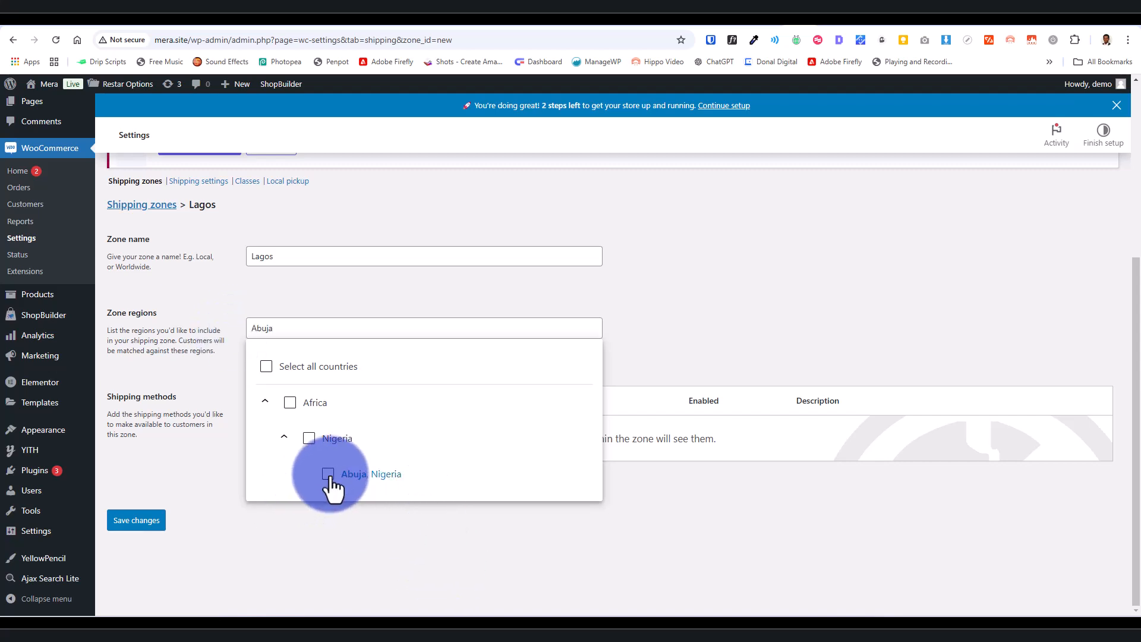
{"action": "left_click_drag", "start_coordinate": [285, 326], "coordinate": [238, 330]}
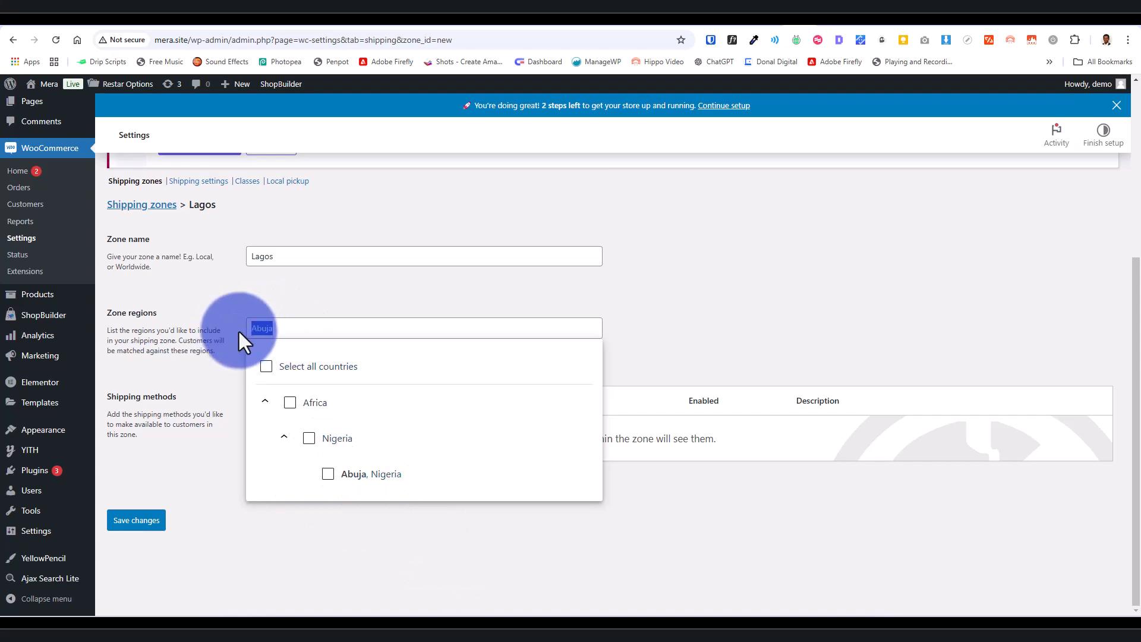
{"action": "type", "text": "Lagos"}
{"action": "left_click", "coordinate": [329, 474]}
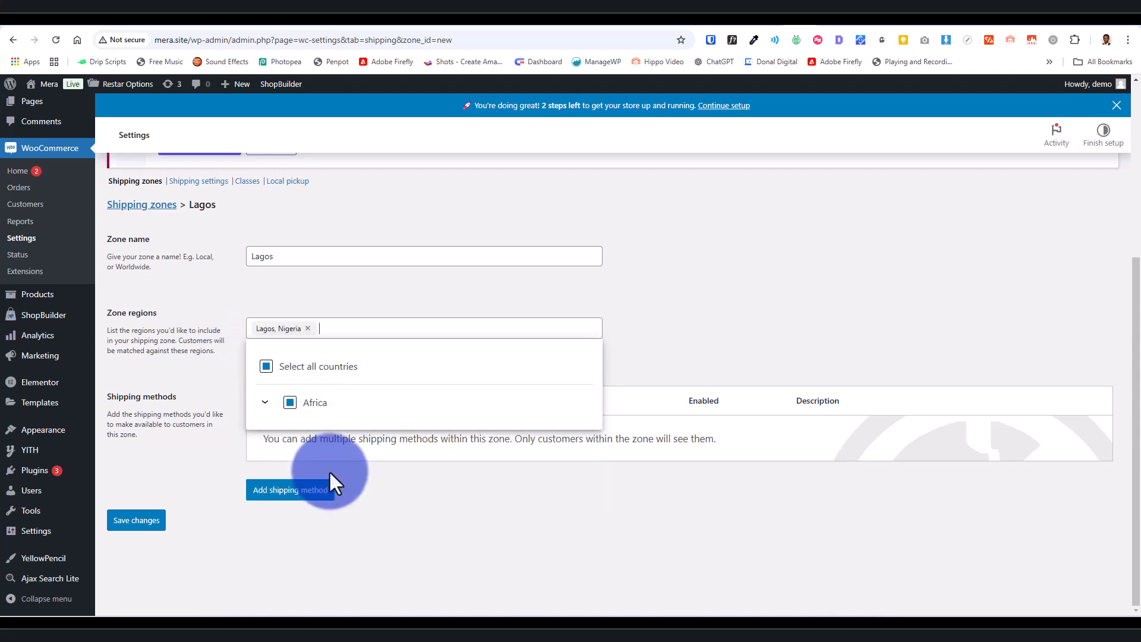
{"action": "left_click", "coordinate": [468, 498]}
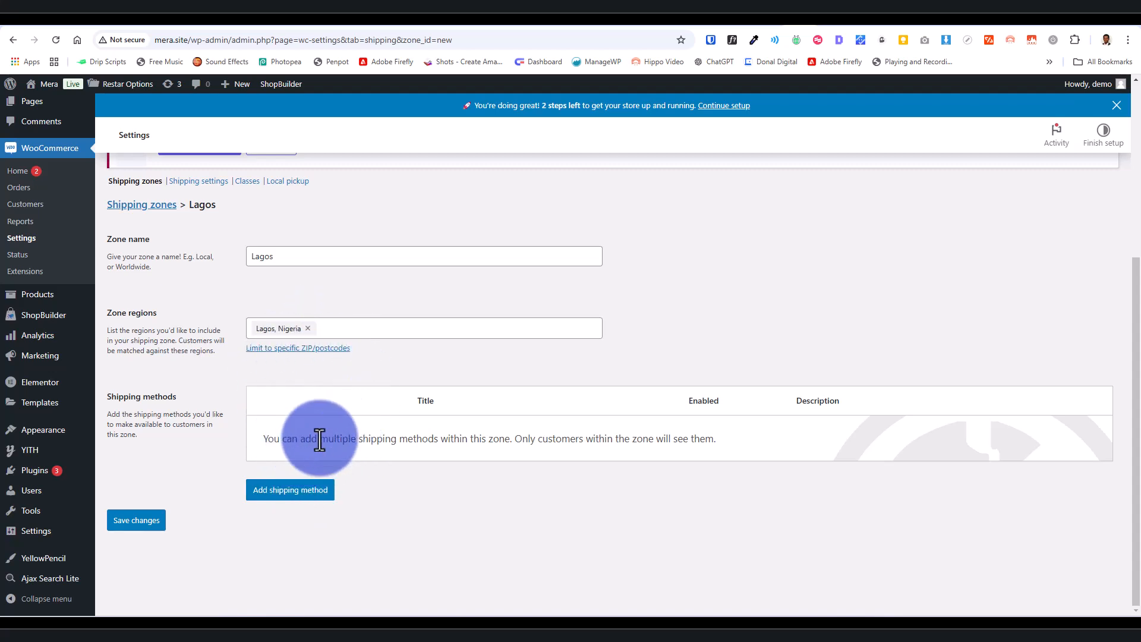
Add a flat rate shipping method named Ikeja to the Lagos zone with tax status None and a cost of 1500
{"action": "left_click", "coordinate": [286, 490]}
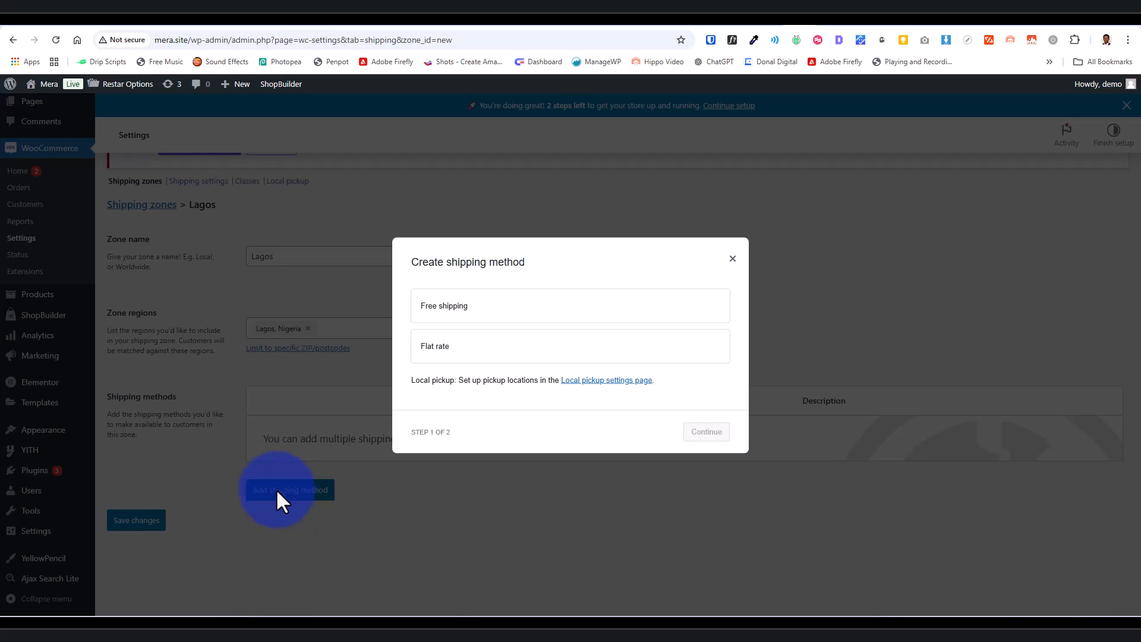
{"action": "left_click", "coordinate": [443, 349]}
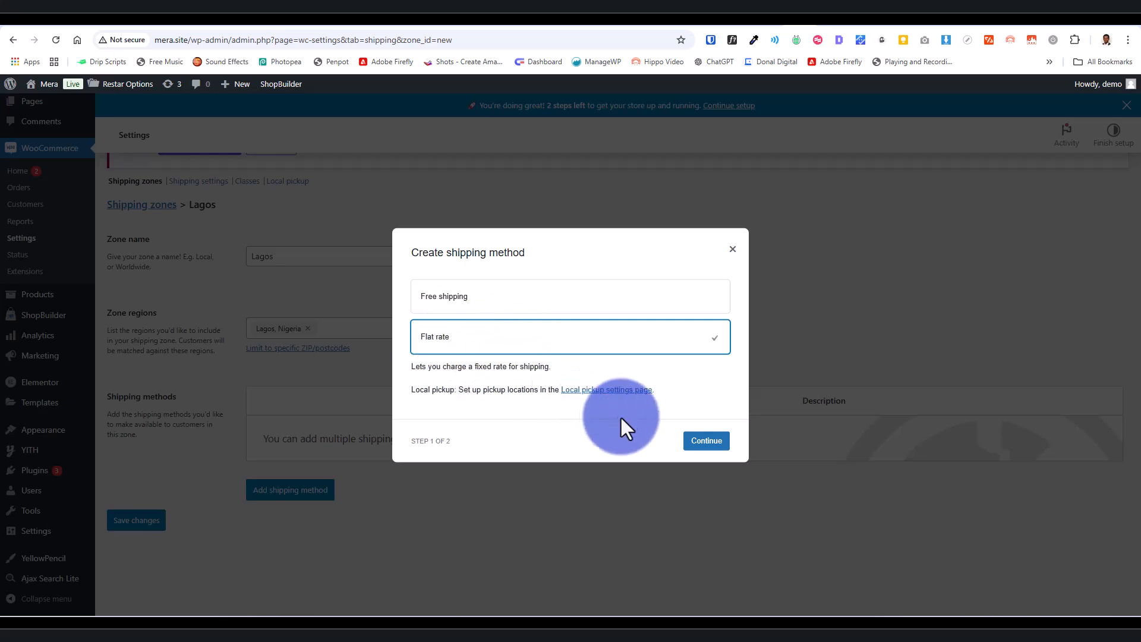
{"action": "left_click", "coordinate": [710, 443]}
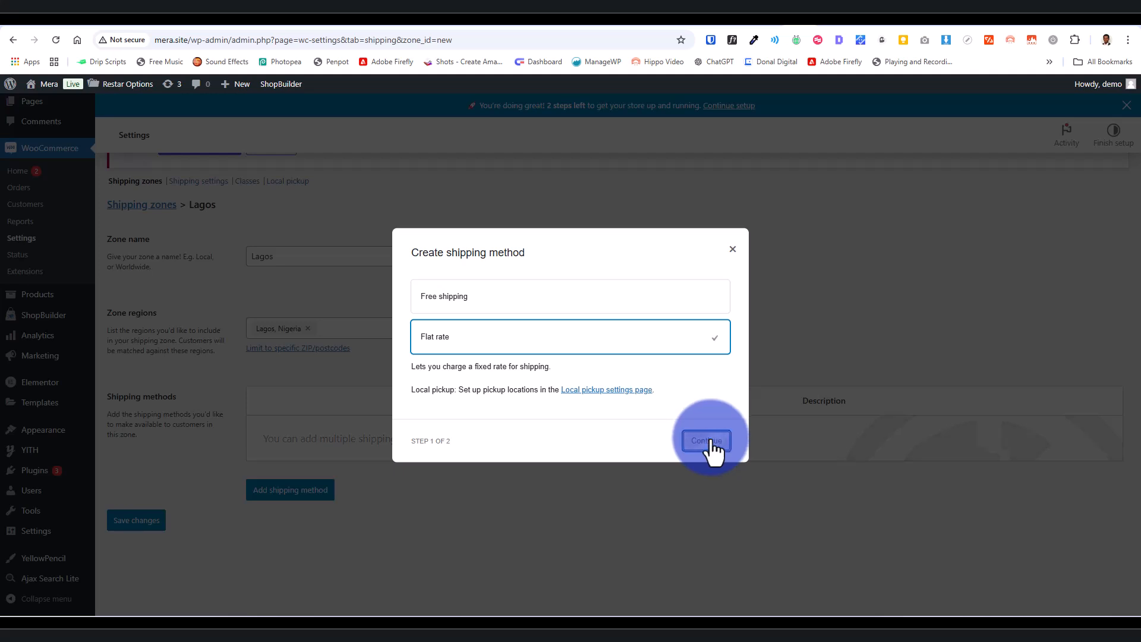
{"action": "left_click_drag", "start_coordinate": [468, 277], "coordinate": [406, 291]}
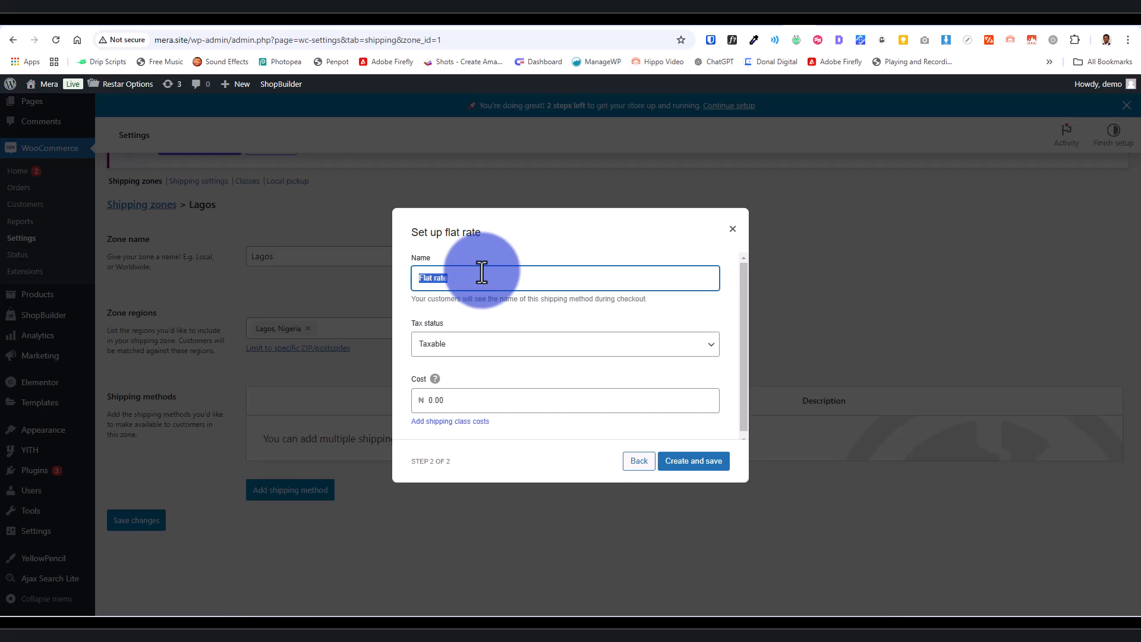
{"action": "type", "text": "Ikeja"}
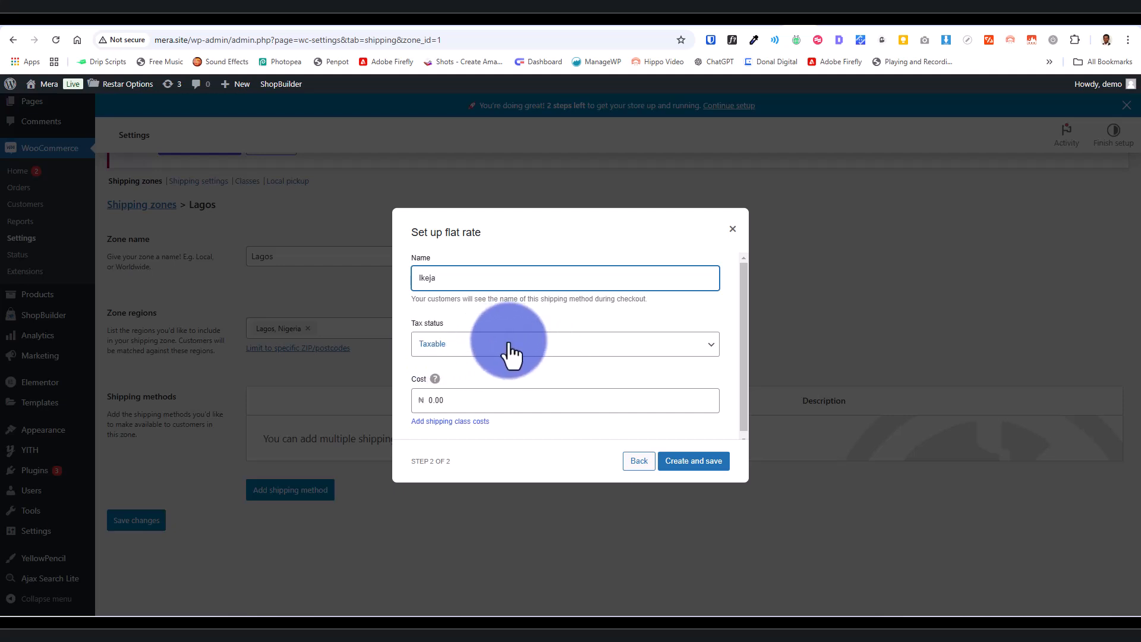
{"action": "left_click", "coordinate": [458, 345]}
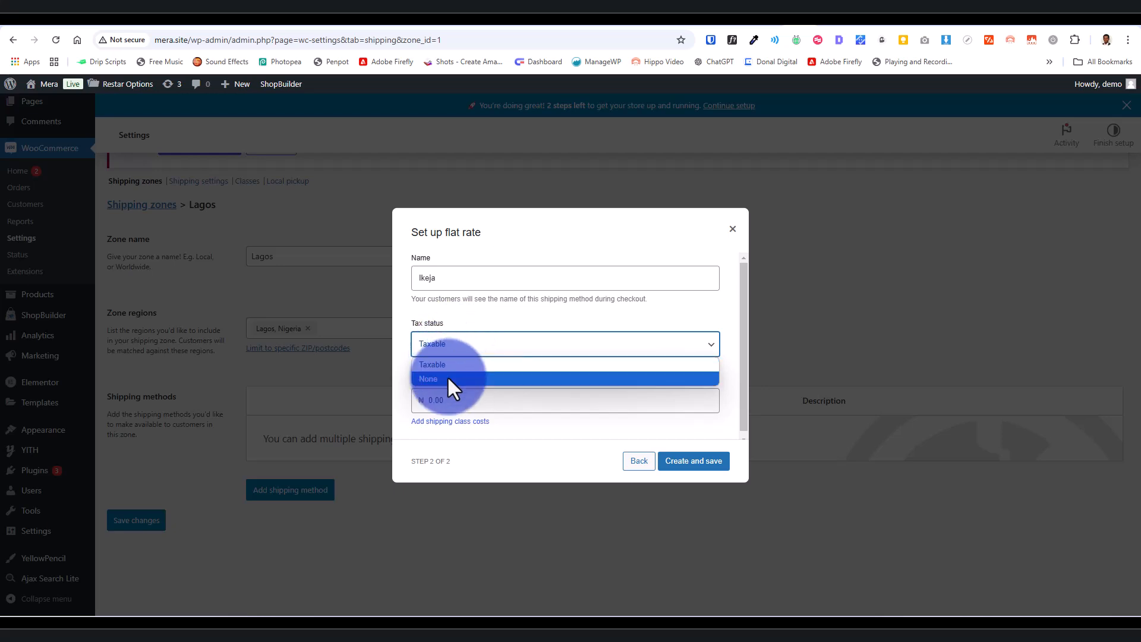
{"action": "left_click", "coordinate": [447, 378]}
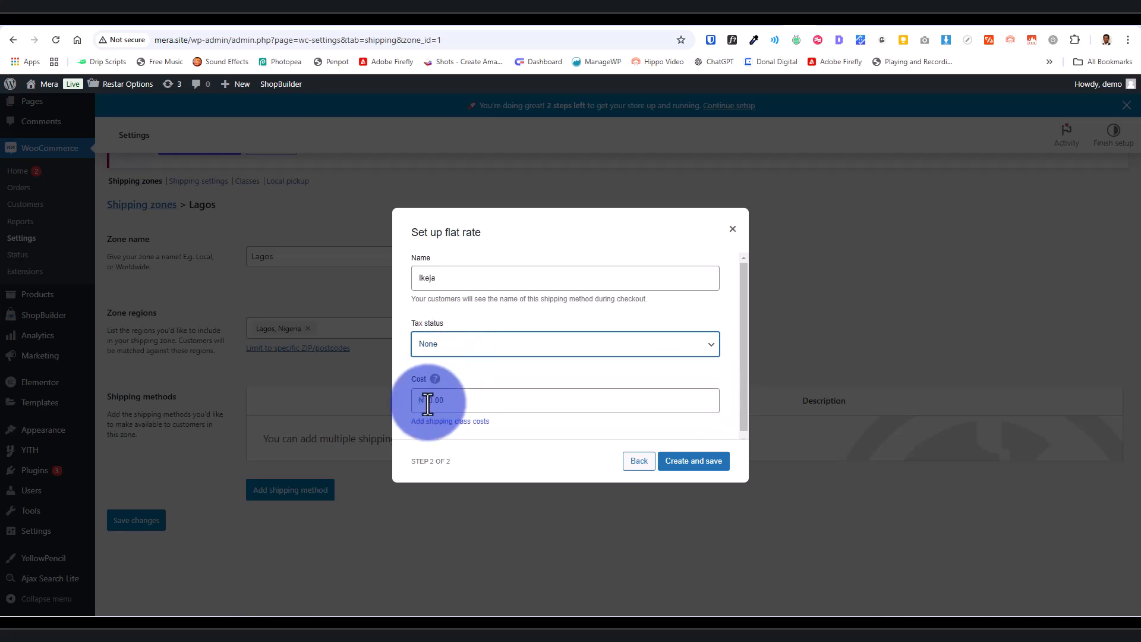
{"action": "left_click", "coordinate": [465, 402]}
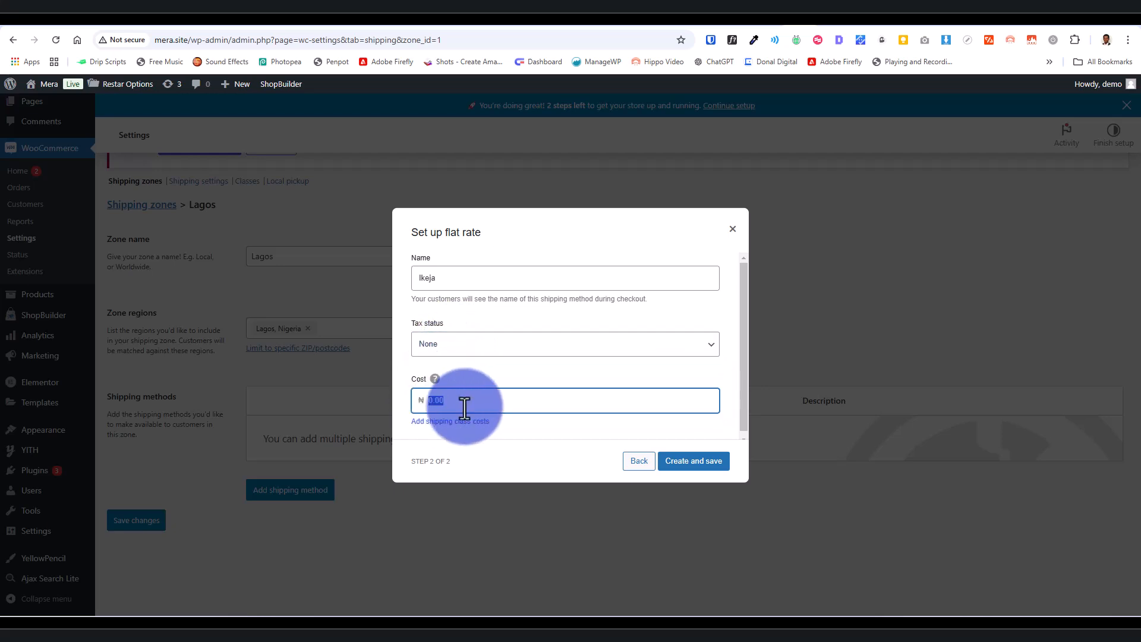
{"action": "type", "text": "1500"}
{"action": "left_click", "coordinate": [701, 464]}
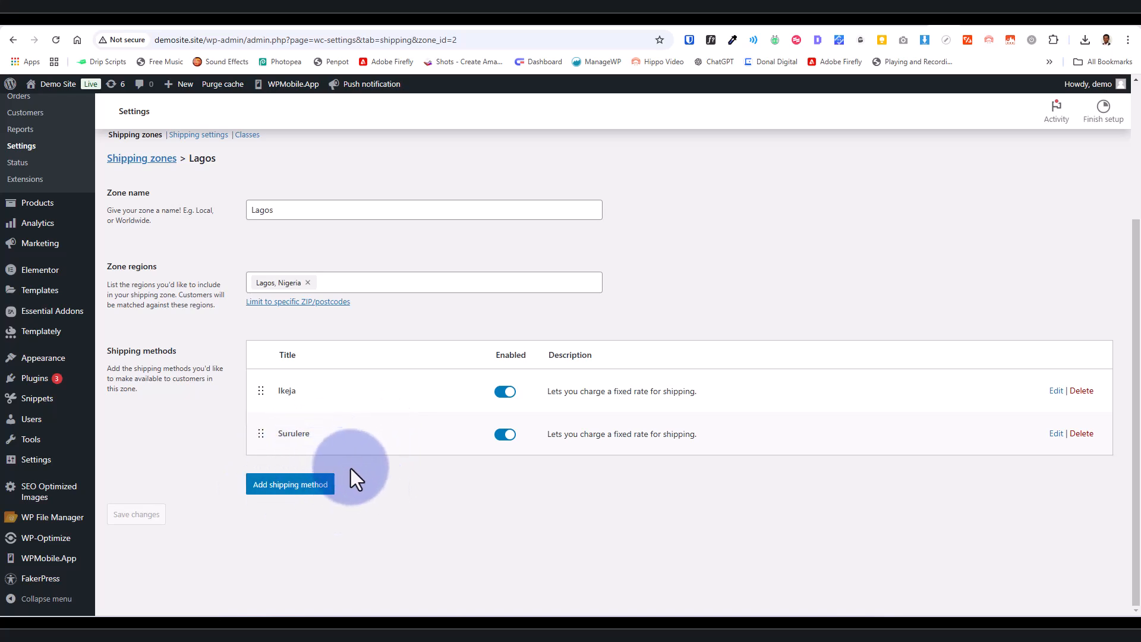
Close the new shipping method dialog and return to the shipping zones list to examine each zone's regions and methods
{"action": "left_click", "coordinate": [288, 486]}
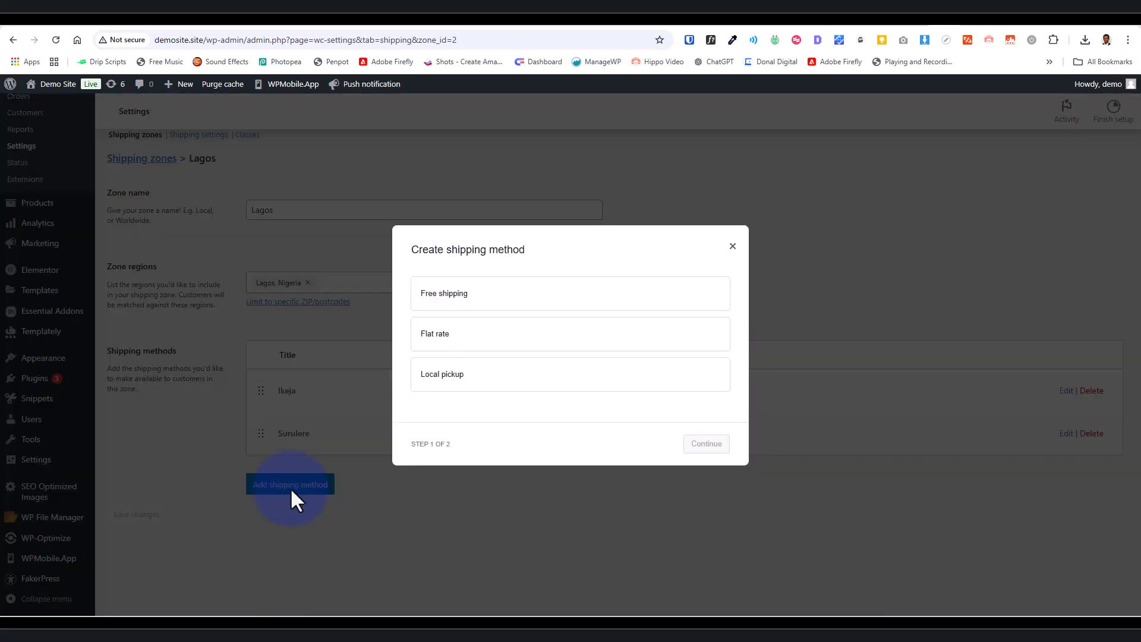
{"action": "left_click", "coordinate": [732, 246]}
{"action": "scroll", "coordinate": [183, 279], "scroll_direction": "up", "scroll_amount": 3}
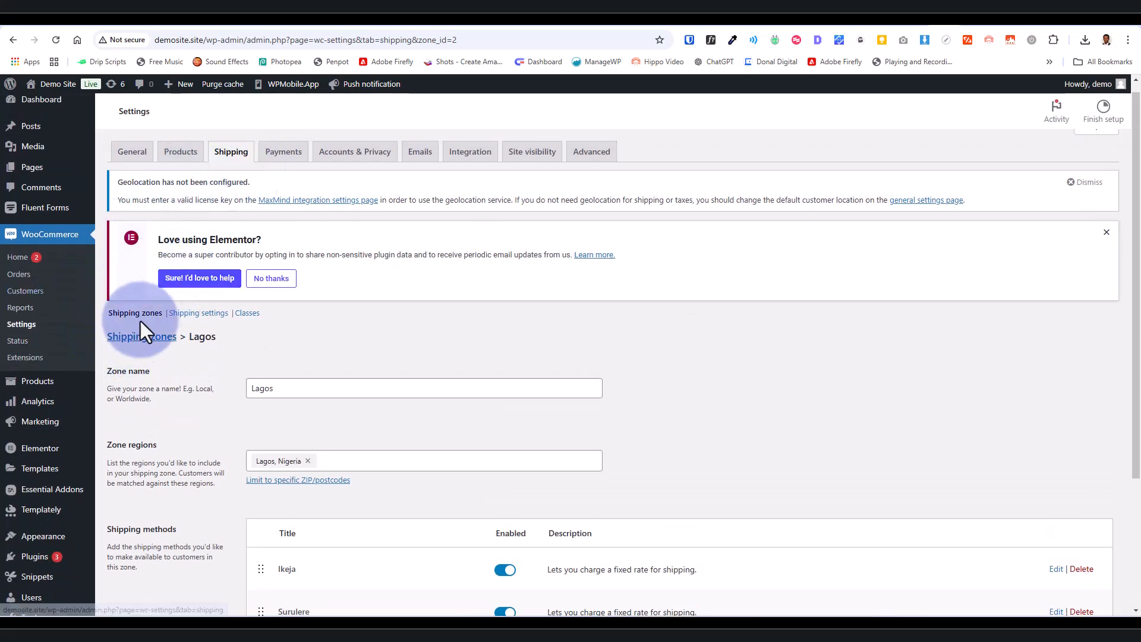
{"action": "scroll", "coordinate": [170, 451], "scroll_direction": "down", "scroll_amount": 3}
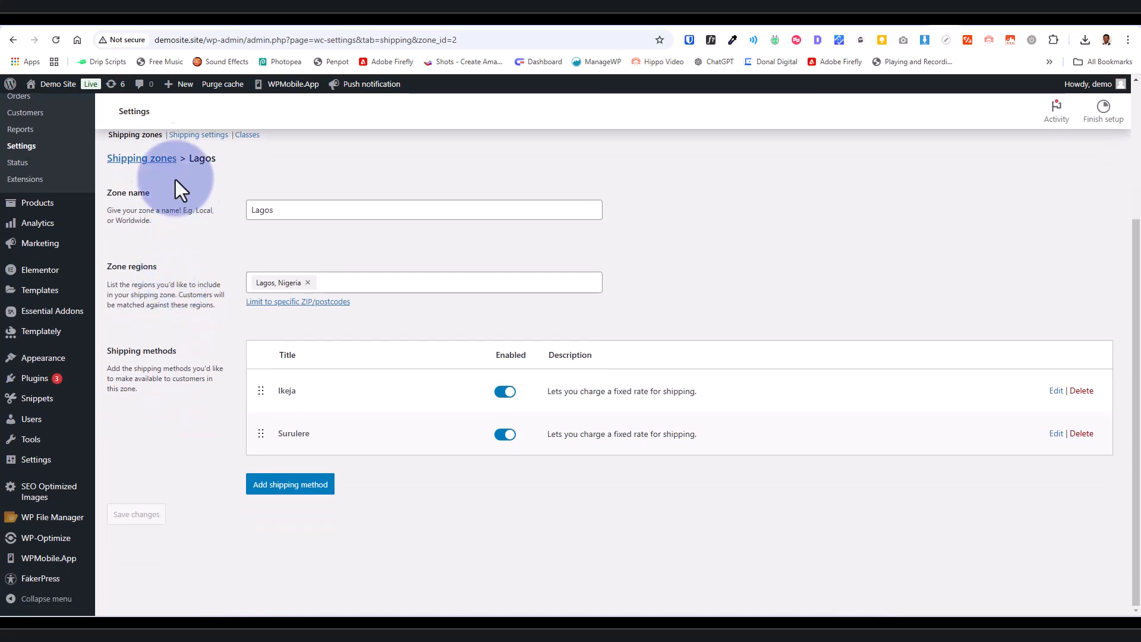
{"action": "left_click", "coordinate": [170, 161]}
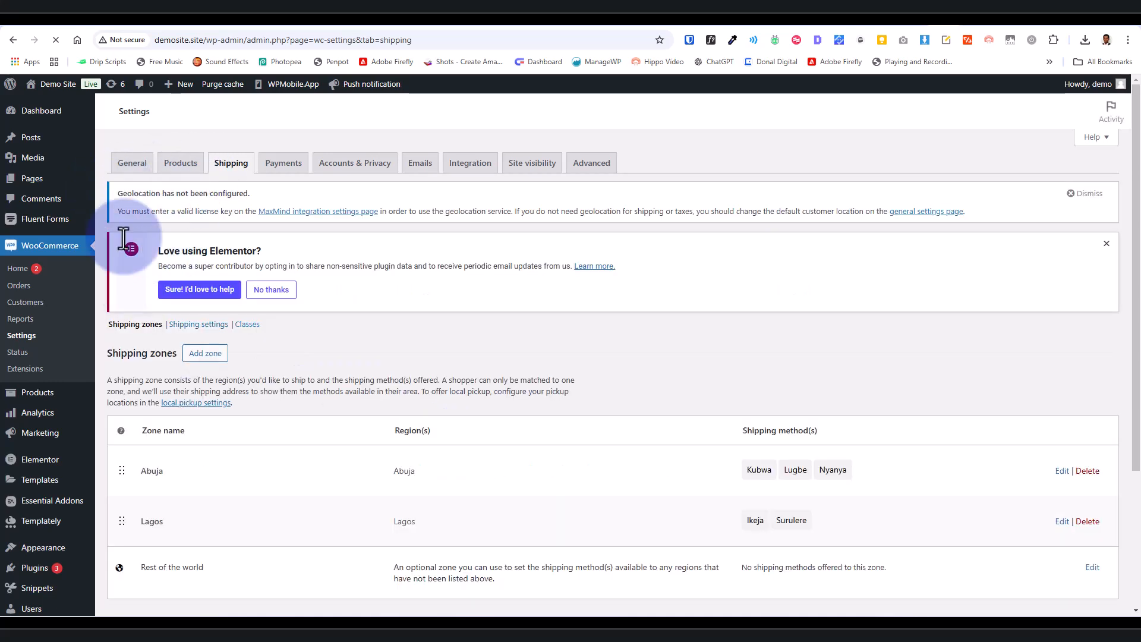
{"action": "scroll", "coordinate": [255, 463], "scroll_direction": "down", "scroll_amount": 3}
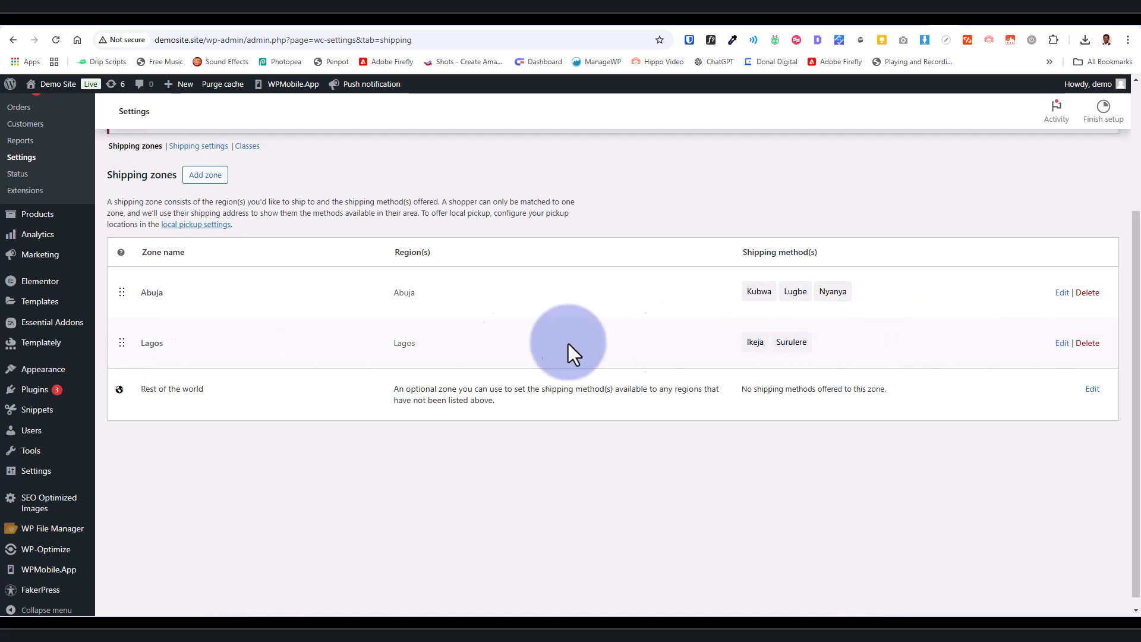
Open the Lagos zone and add a flat rate shipping method named Ikoyi with tax status None and a cost of 3500
{"action": "left_click", "coordinate": [1062, 344]}
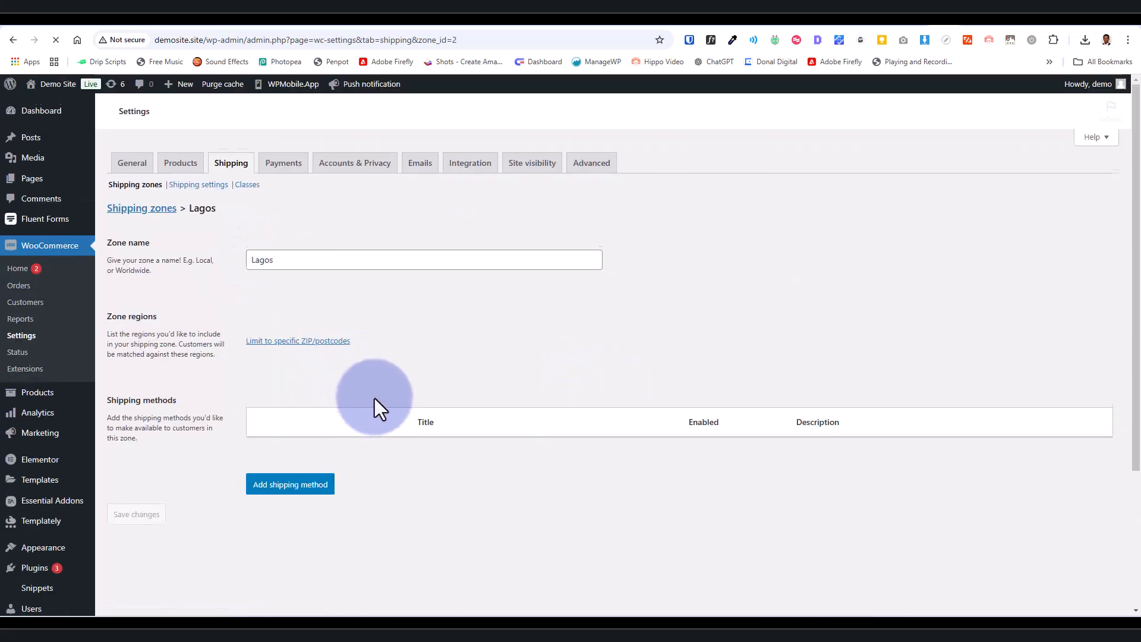
{"action": "scroll", "coordinate": [375, 398], "scroll_direction": "down", "scroll_amount": 2}
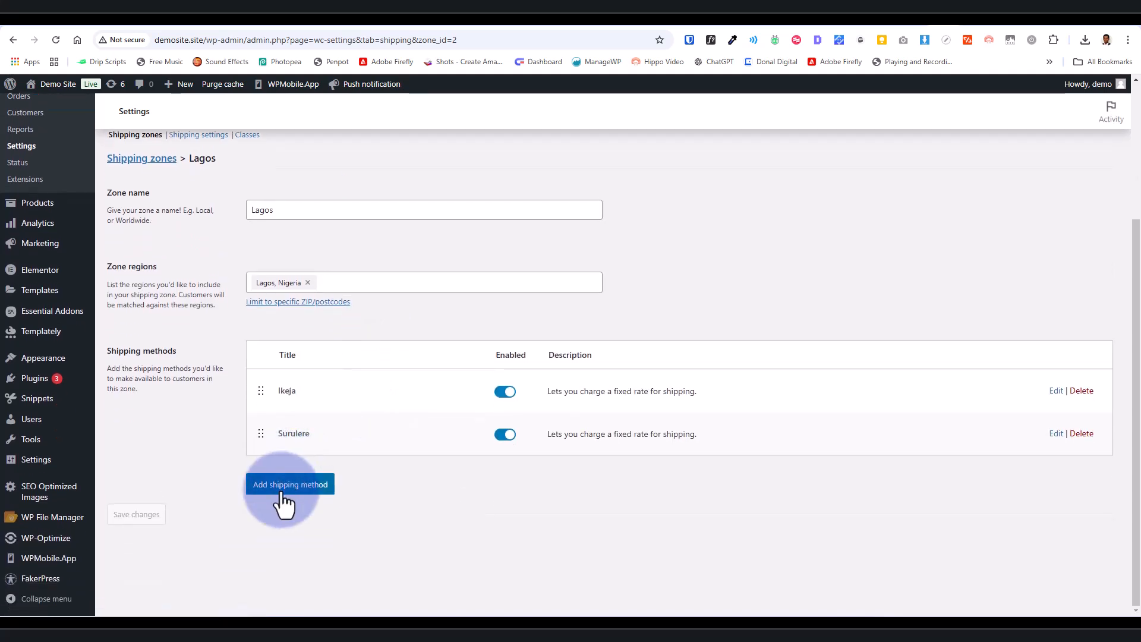
{"action": "left_click", "coordinate": [282, 489]}
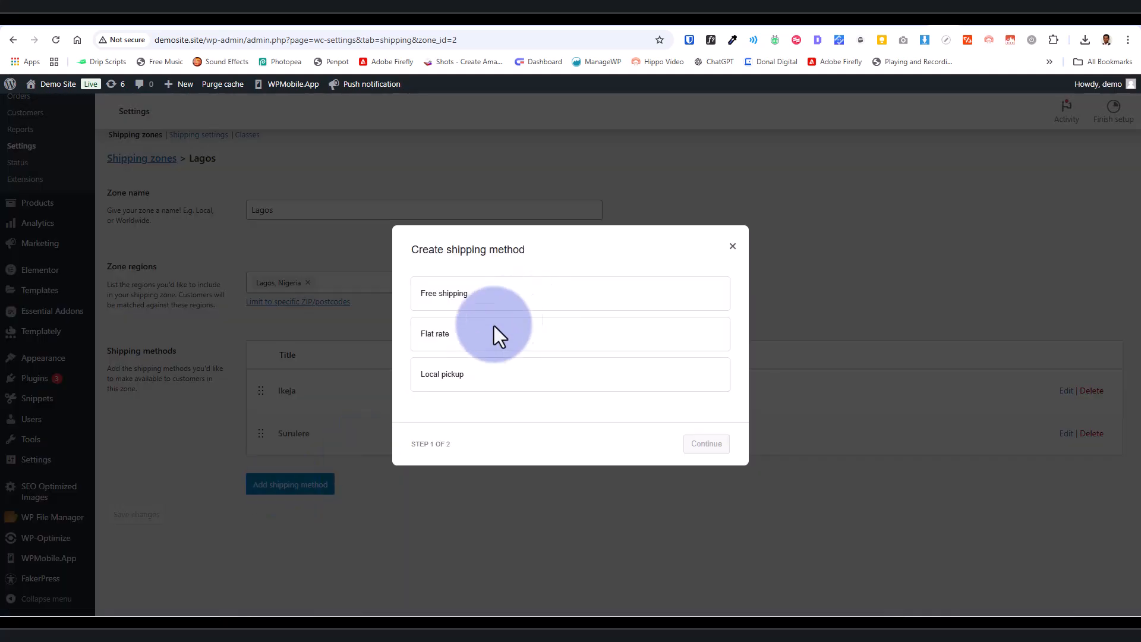
{"action": "left_click", "coordinate": [476, 334]}
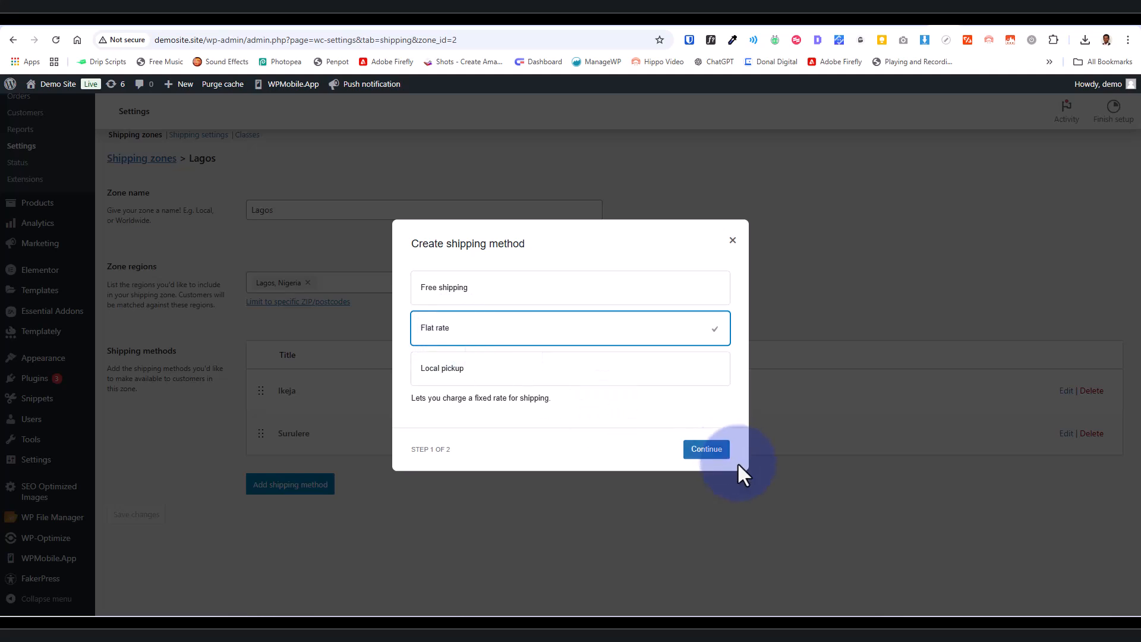
{"action": "left_click", "coordinate": [714, 450]}
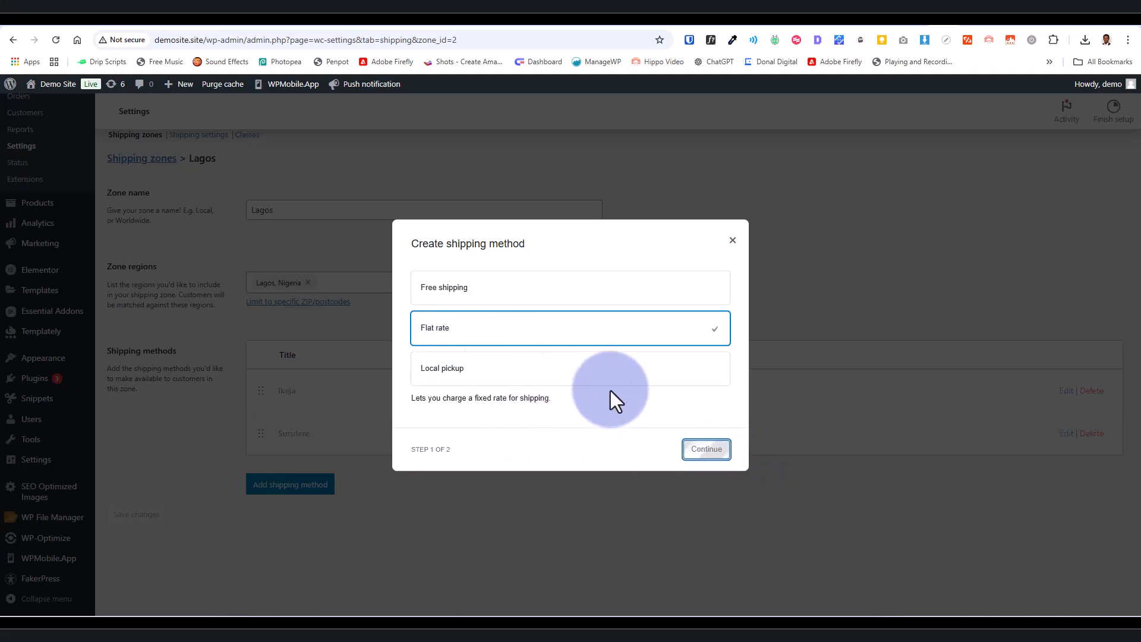
{"action": "left_click_drag", "start_coordinate": [523, 277], "coordinate": [359, 286]}
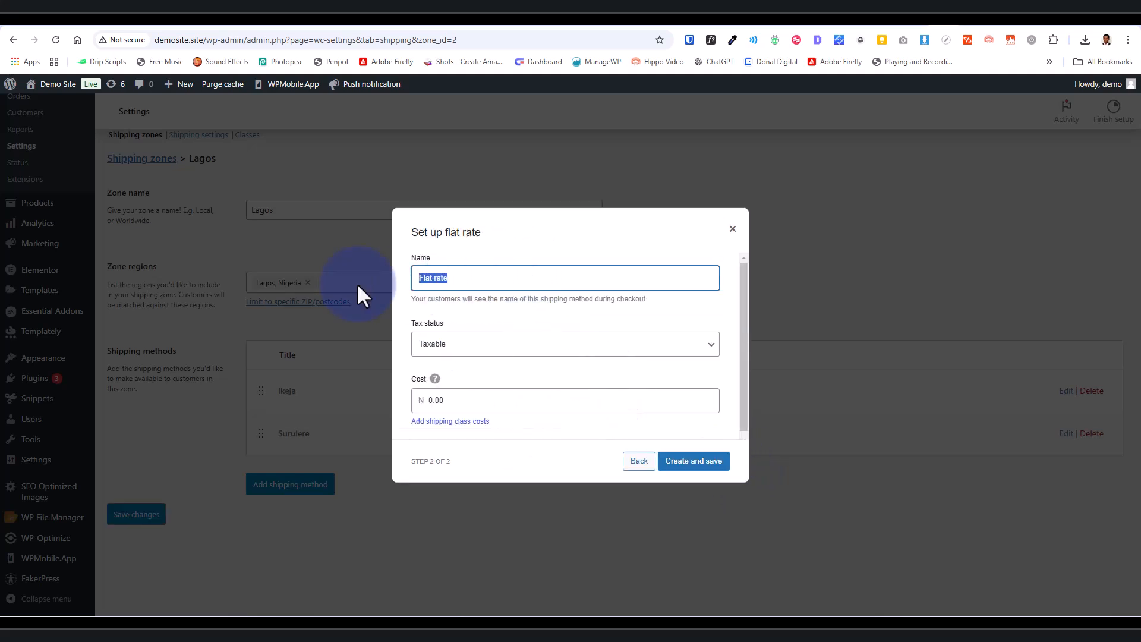
{"action": "type", "text": "Ikoyi"}
{"action": "left_click", "coordinate": [445, 345]}
{"action": "left_click", "coordinate": [467, 379]}
{"action": "double_click", "coordinate": [472, 401]}
{"action": "type", "text": "3500"}
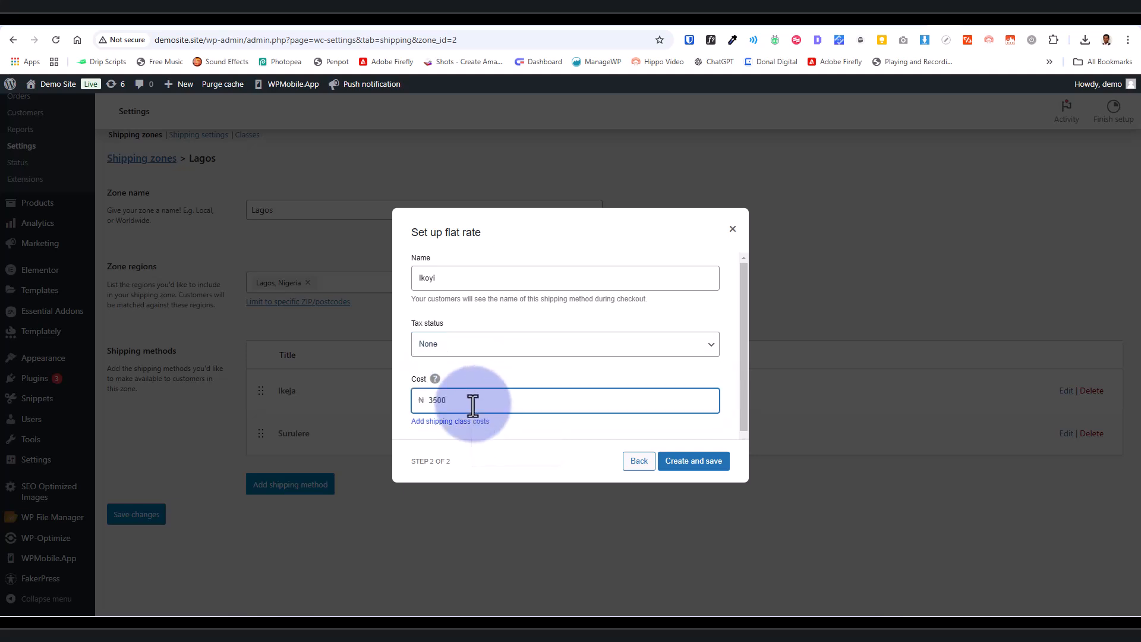
{"action": "left_click", "coordinate": [684, 463]}
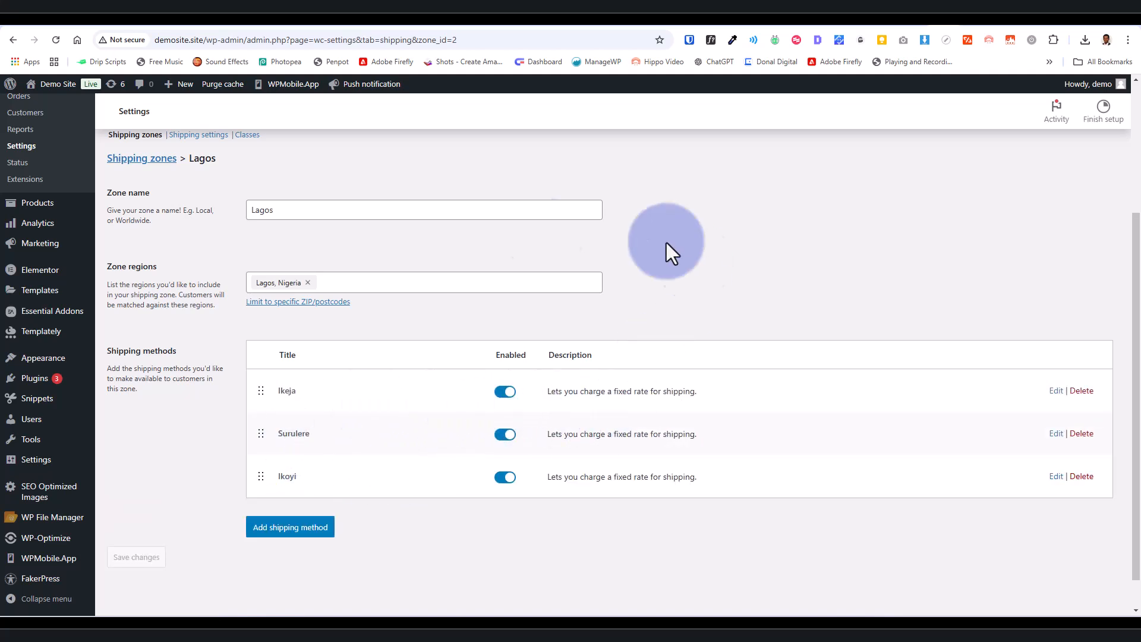
Switch to the storefront's cart page and examine the shipping options in the cart totals
{"action": "scroll", "coordinate": [470, 458], "scroll_direction": "up", "scroll_amount": 1}
{"action": "scroll", "coordinate": [480, 444], "scroll_direction": "up", "scroll_amount": 1}
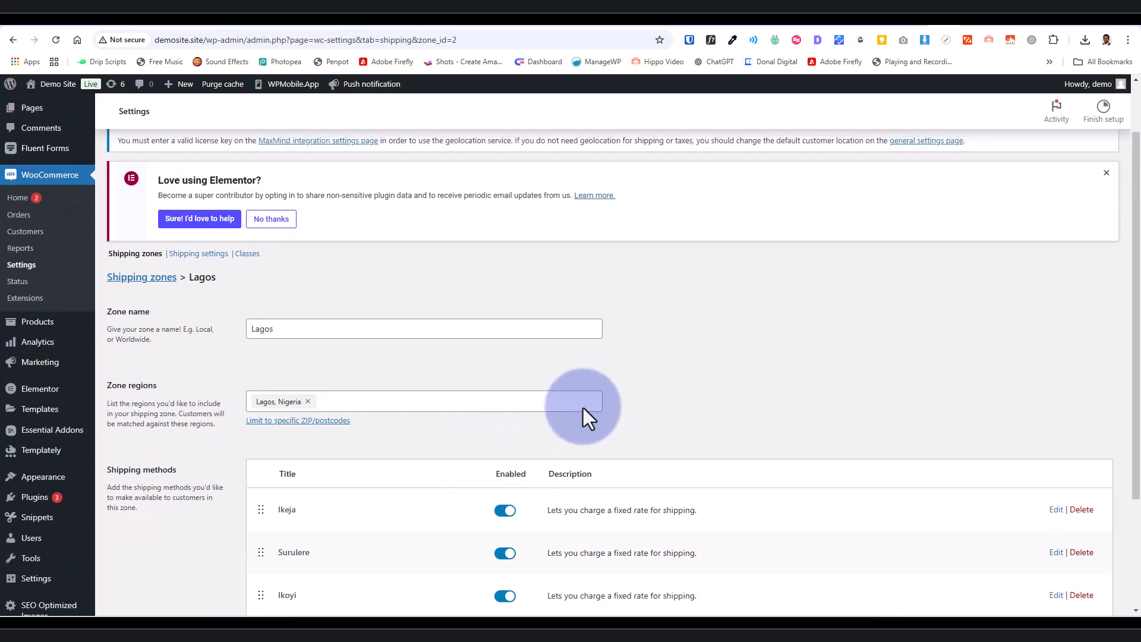
{"action": "left_click", "coordinate": [965, 24]}
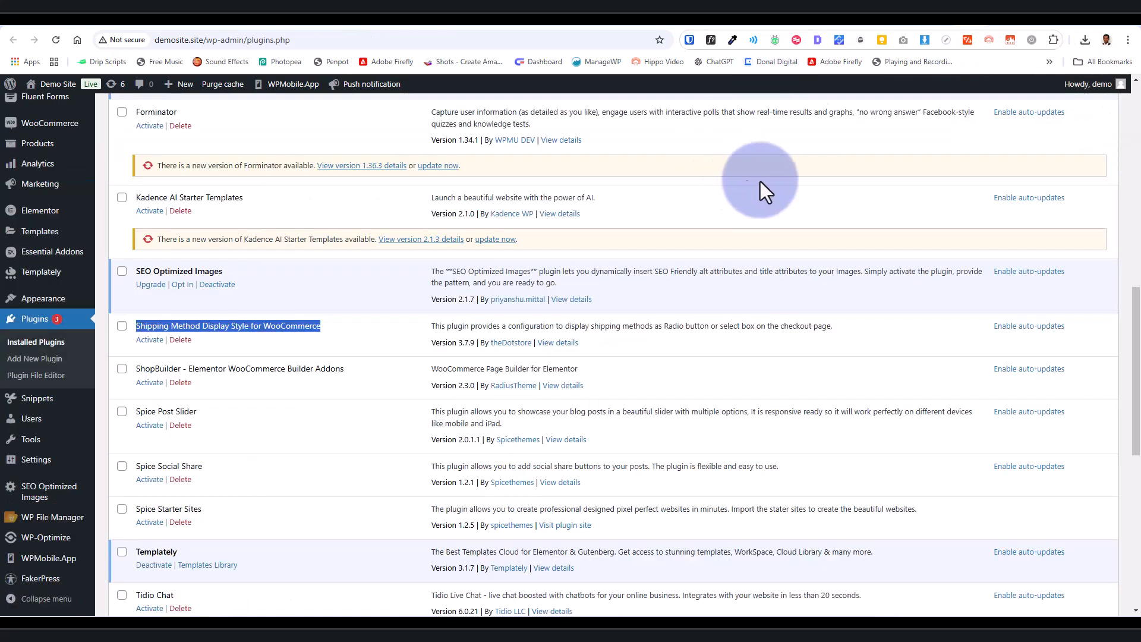
{"action": "left_click", "coordinate": [978, 24]}
{"action": "scroll", "coordinate": [868, 226], "scroll_direction": "down", "scroll_amount": 2}
{"action": "scroll", "coordinate": [668, 232], "scroll_direction": "up", "scroll_amount": 2}
{"action": "scroll", "coordinate": [458, 243], "scroll_direction": "down", "scroll_amount": 3}
{"action": "scroll", "coordinate": [420, 258], "scroll_direction": "up", "scroll_amount": 3}
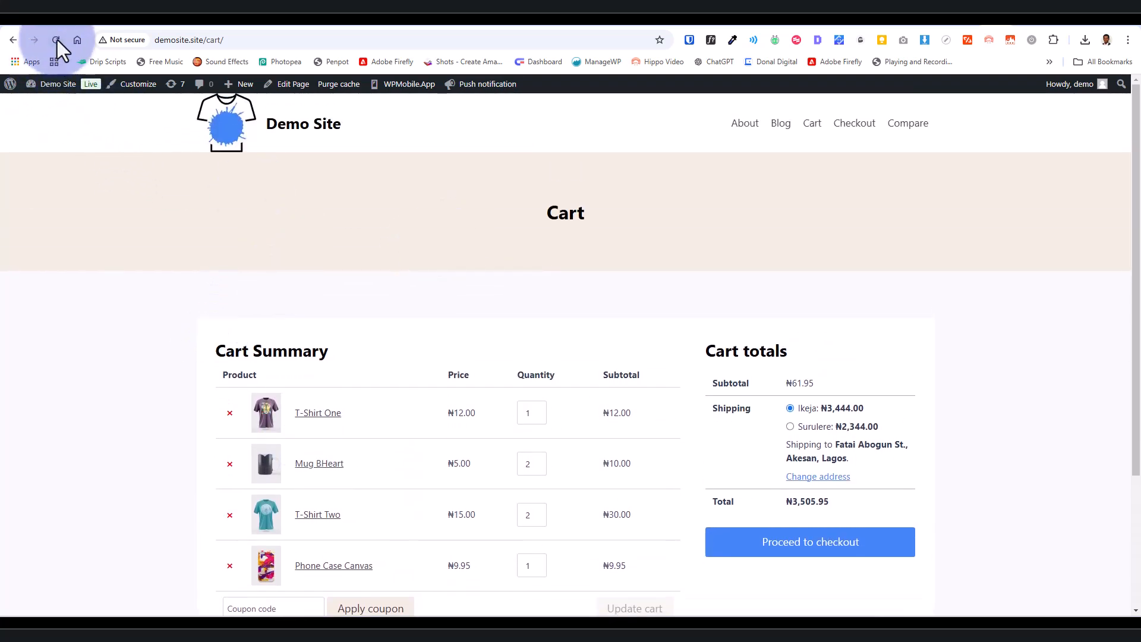
Reload the cart to refresh its shipping options, and proceed to checkout to examine the shipping choices in the order summary
{"action": "left_click", "coordinate": [56, 39]}
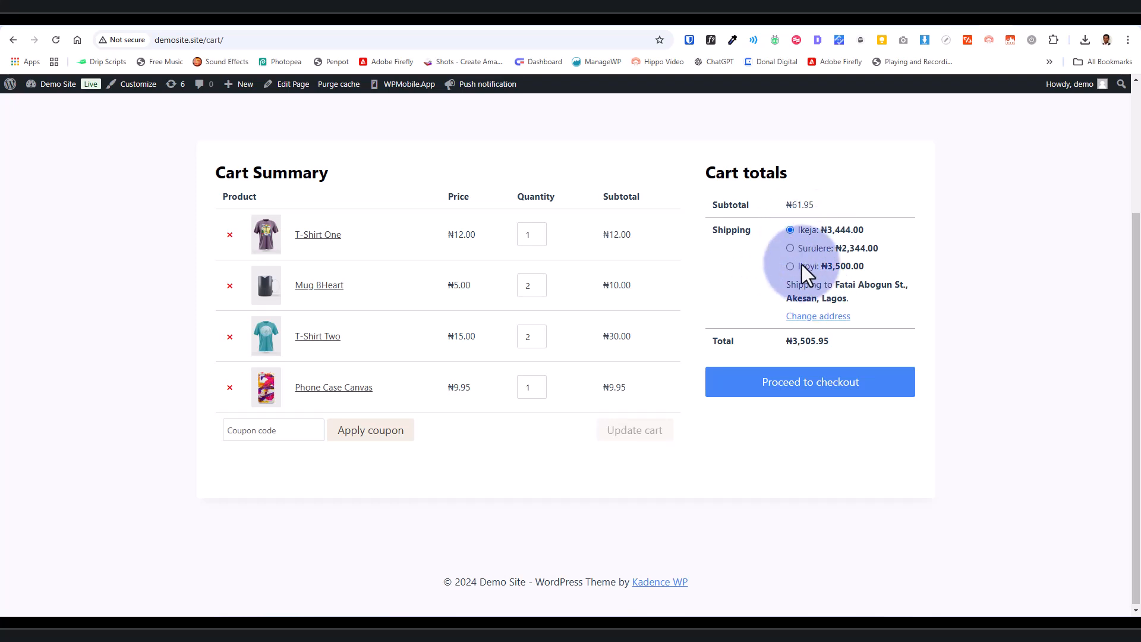
{"action": "left_click", "coordinate": [795, 386]}
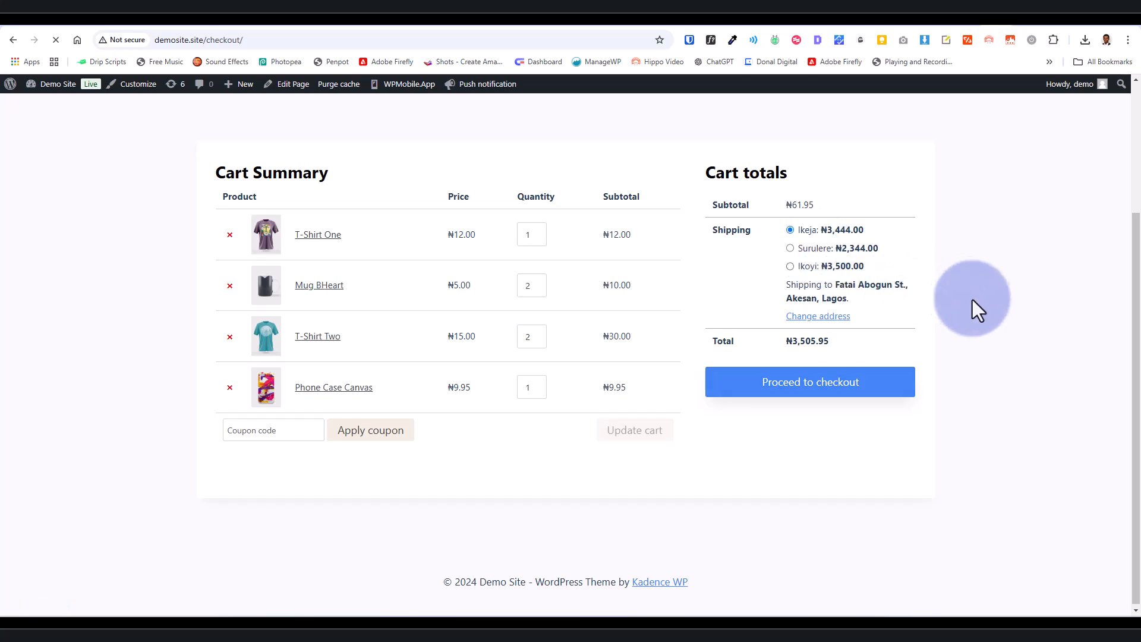
{"action": "scroll", "coordinate": [772, 387], "scroll_direction": "down", "scroll_amount": 5}
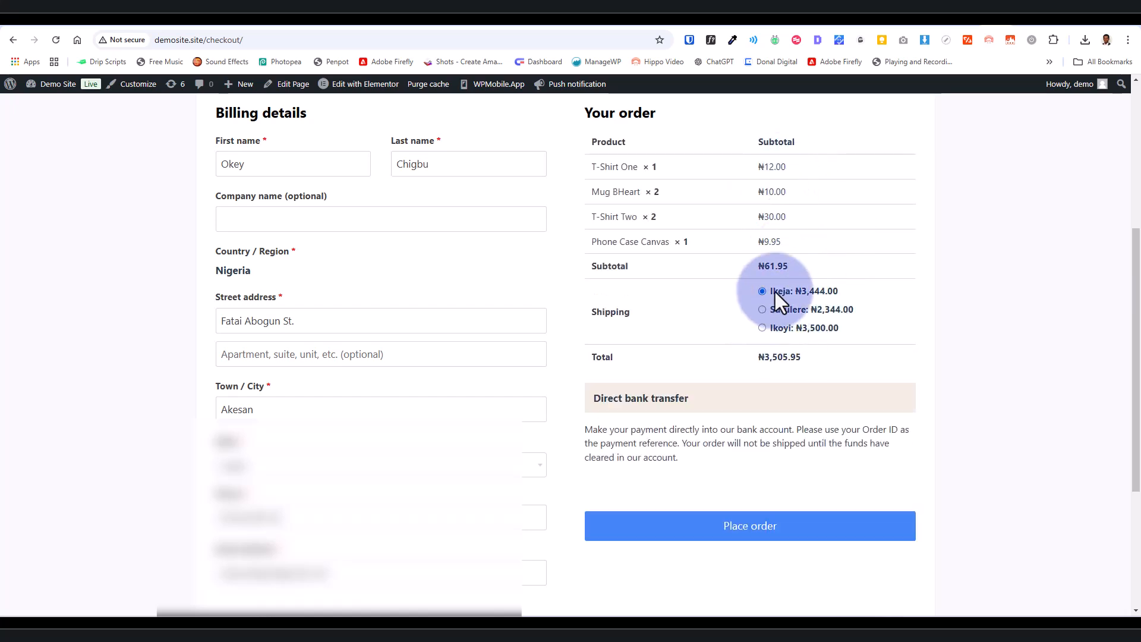
Change the billing state to Kwara in the checkout form to test the shipping options for that state
{"action": "scroll", "coordinate": [669, 300], "scroll_direction": "down", "scroll_amount": 1}
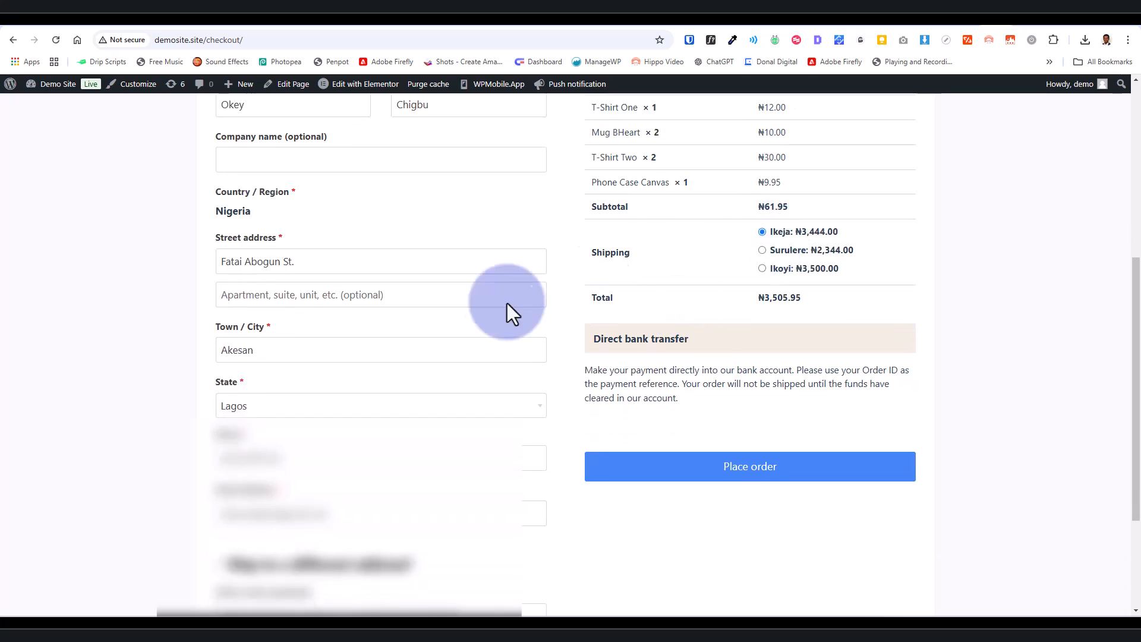
{"action": "scroll", "coordinate": [449, 383], "scroll_direction": "up", "scroll_amount": 1}
{"action": "scroll", "coordinate": [449, 383], "scroll_direction": "up", "scroll_amount": 1}
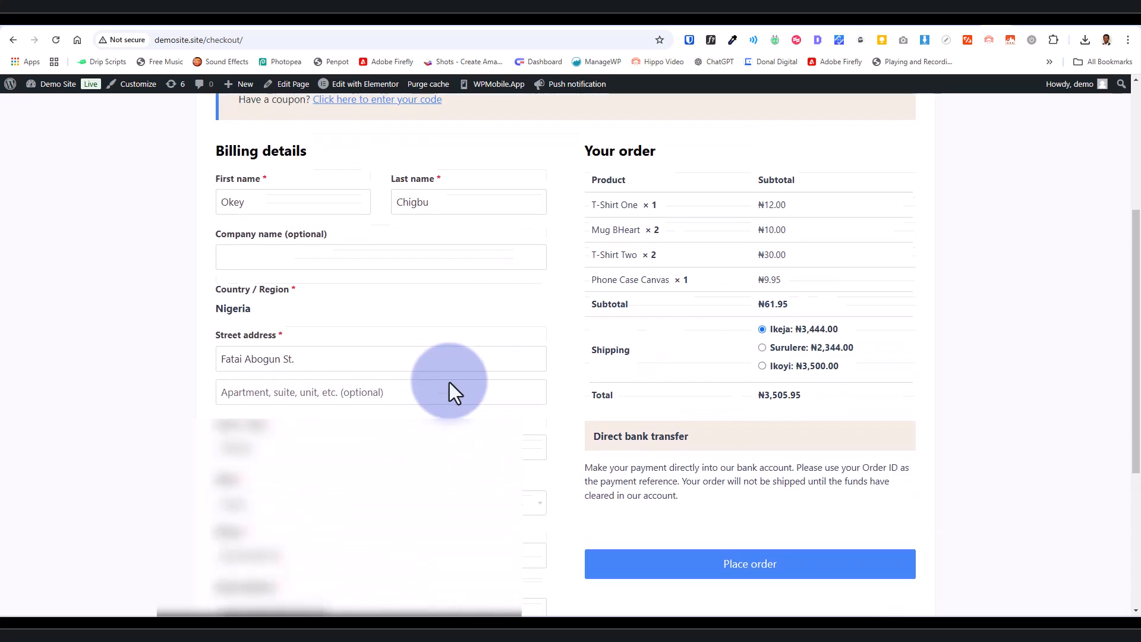
{"action": "scroll", "coordinate": [449, 382], "scroll_direction": "down", "scroll_amount": 2}
{"action": "left_click", "coordinate": [475, 406]}
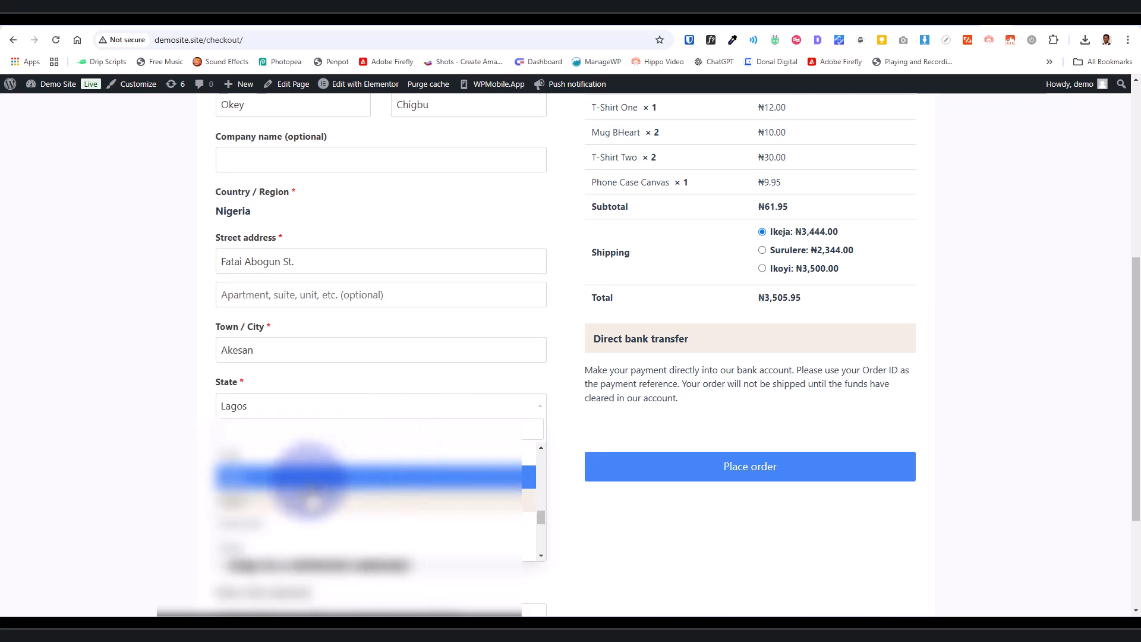
{"action": "left_click", "coordinate": [326, 475]}
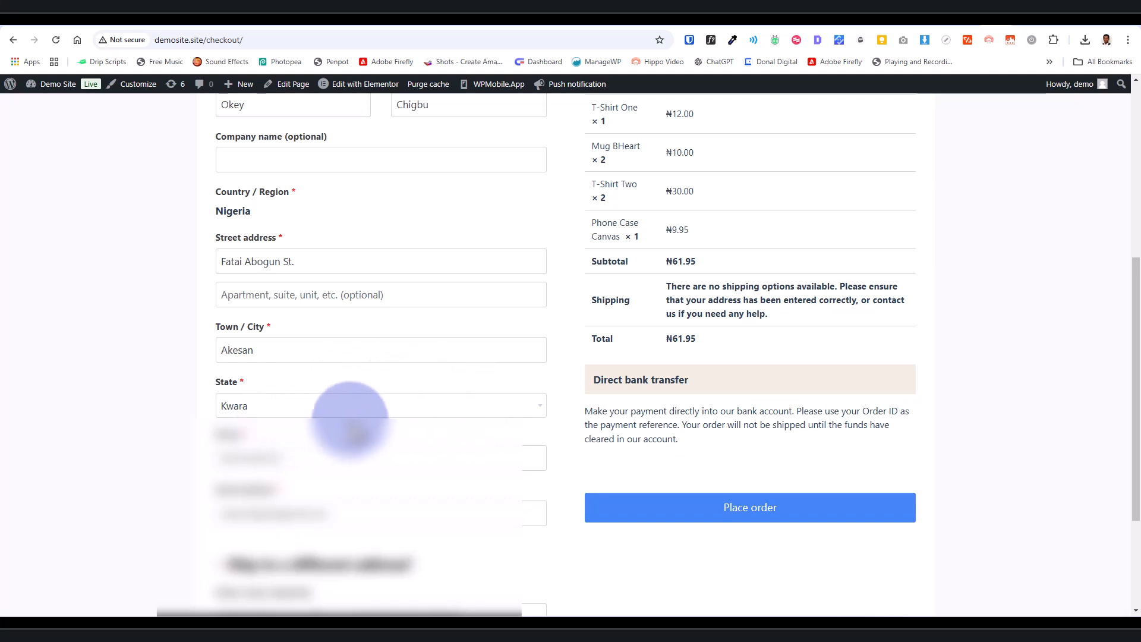
Set the billing state to Abuja and examine the shipping choices offered in the order summary
{"action": "left_click", "coordinate": [390, 405]}
{"action": "scroll", "coordinate": [332, 476], "scroll_direction": "up", "scroll_amount": 5}
{"action": "left_click", "coordinate": [294, 471]}
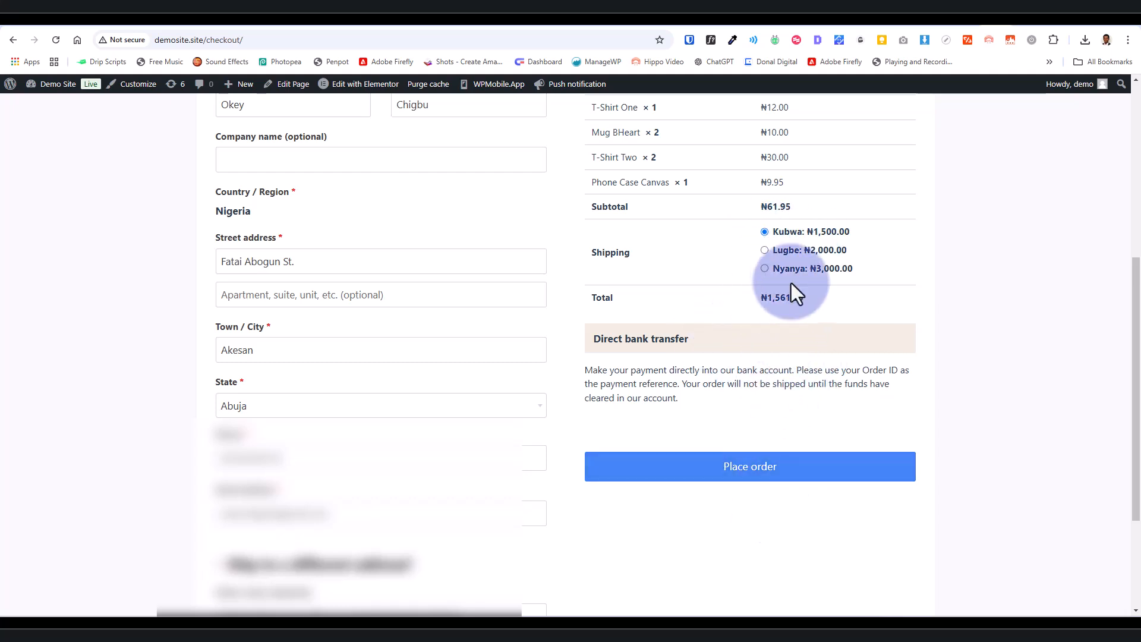
{"action": "scroll", "coordinate": [790, 380], "scroll_direction": "down", "scroll_amount": 3}
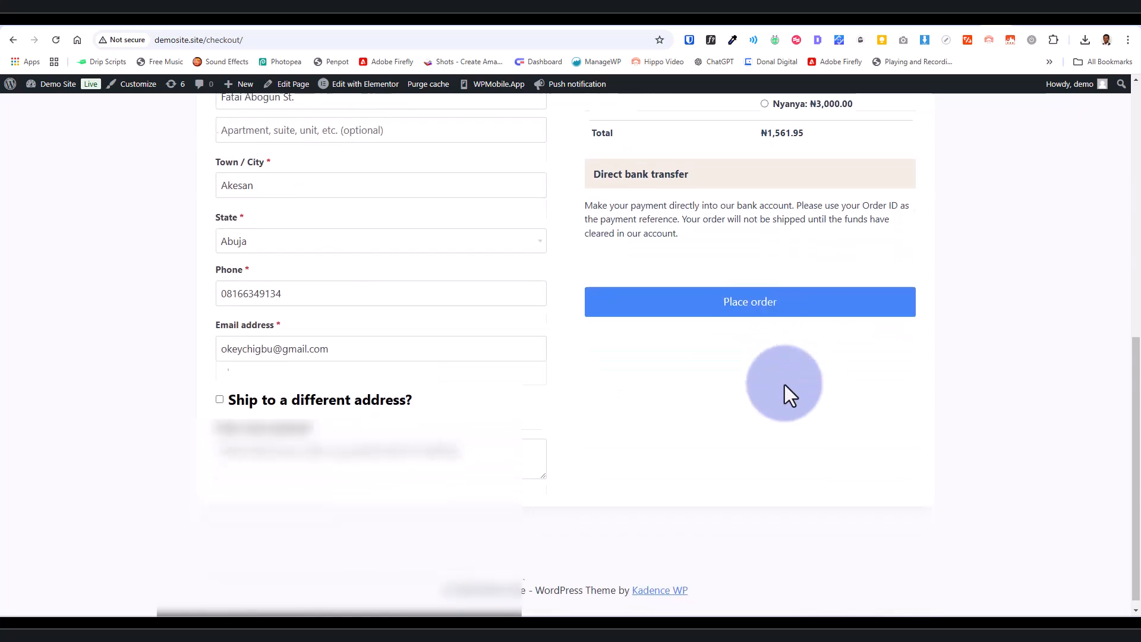
{"action": "scroll", "coordinate": [785, 384], "scroll_direction": "up", "scroll_amount": 5}
{"action": "scroll", "coordinate": [737, 386], "scroll_direction": "down", "scroll_amount": 3}
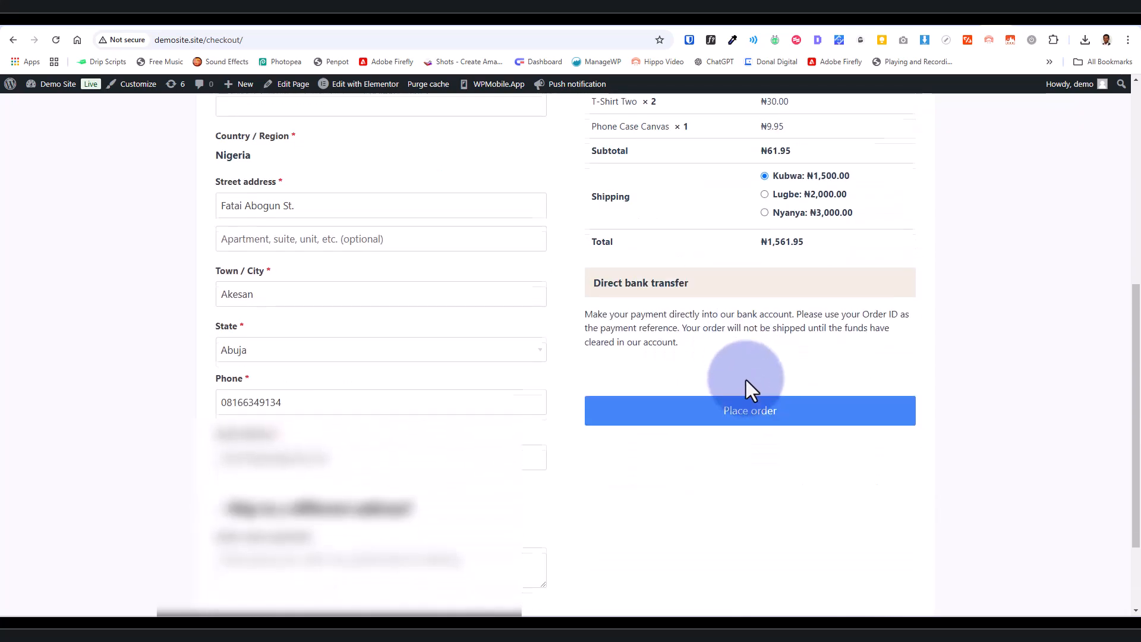
{"action": "left_click", "coordinate": [539, 354]}
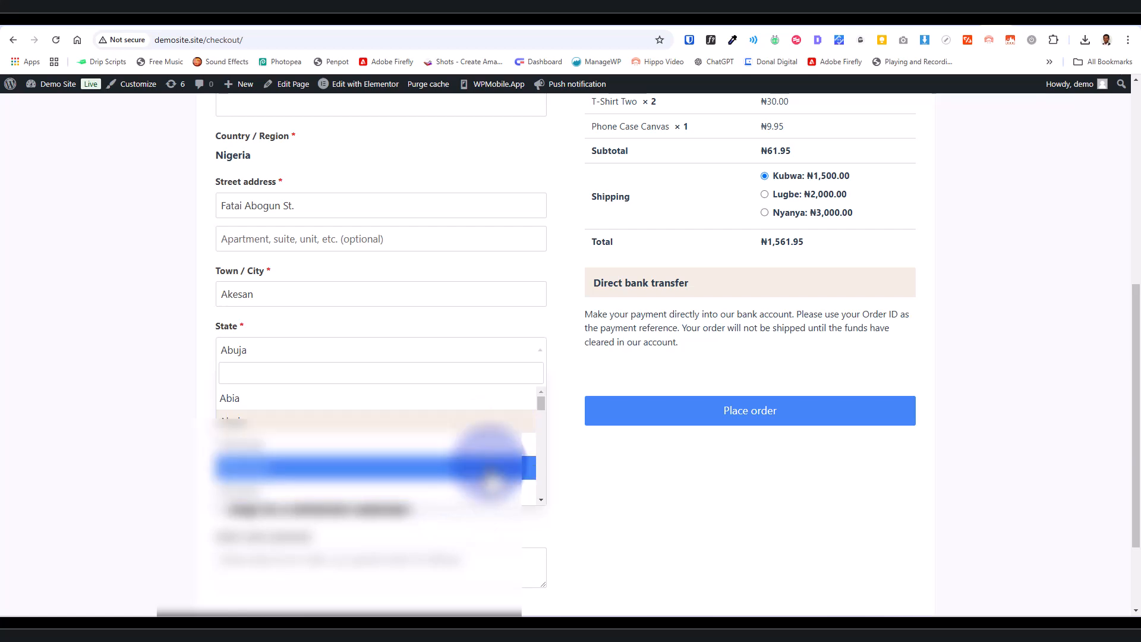
{"action": "scroll", "coordinate": [708, 473], "scroll_direction": "up", "scroll_amount": 5}
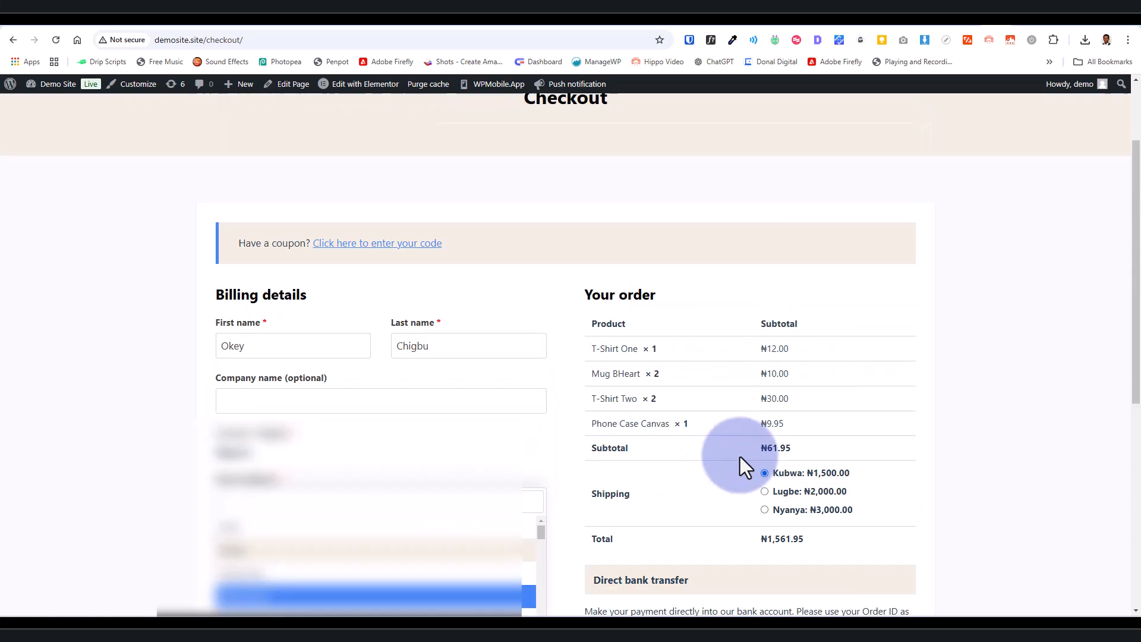
Switch to the WordPress admin's plugins area and search the new plugins for Shipping Method Display Style for WooCommerce
{"action": "left_click", "coordinate": [974, 27]}
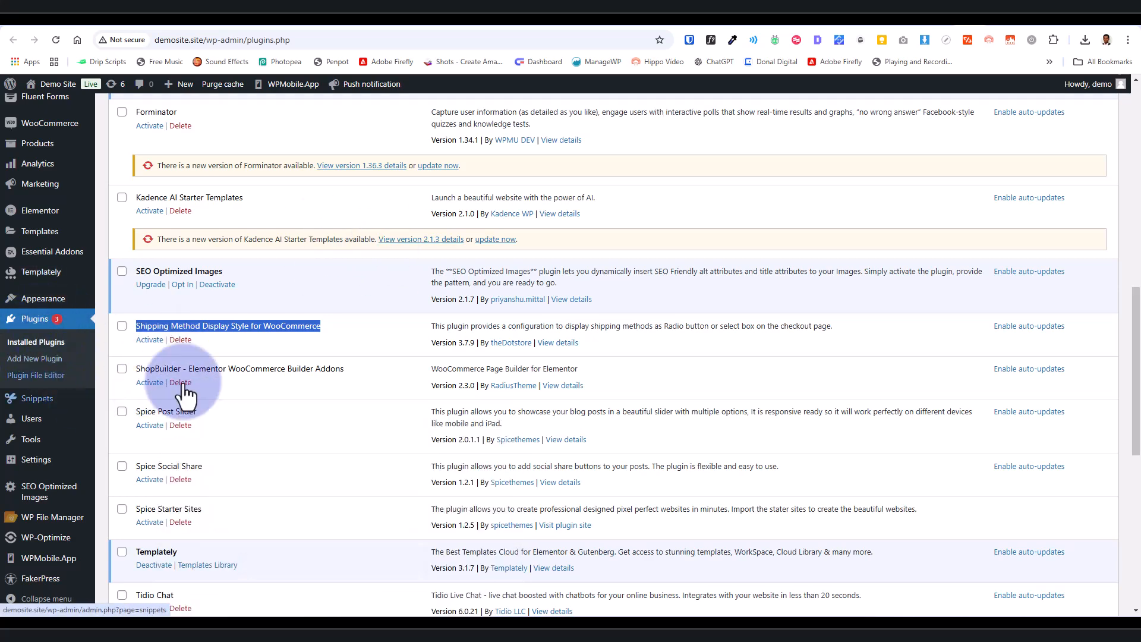
{"action": "scroll", "coordinate": [172, 386], "scroll_direction": "up", "scroll_amount": 5}
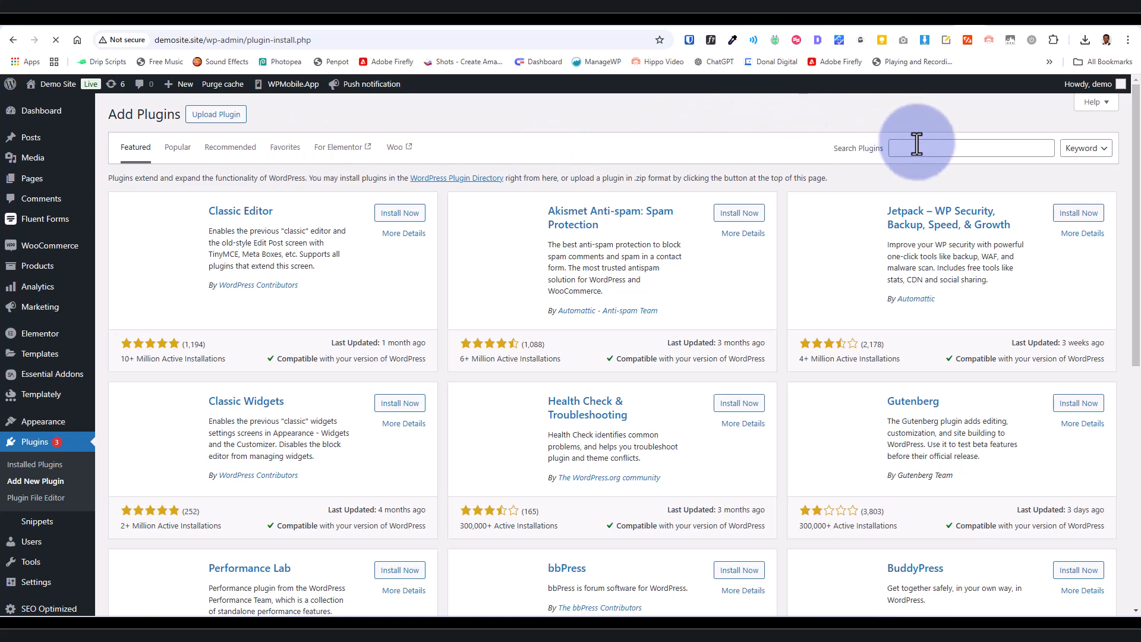
{"action": "left_click", "coordinate": [931, 149]}
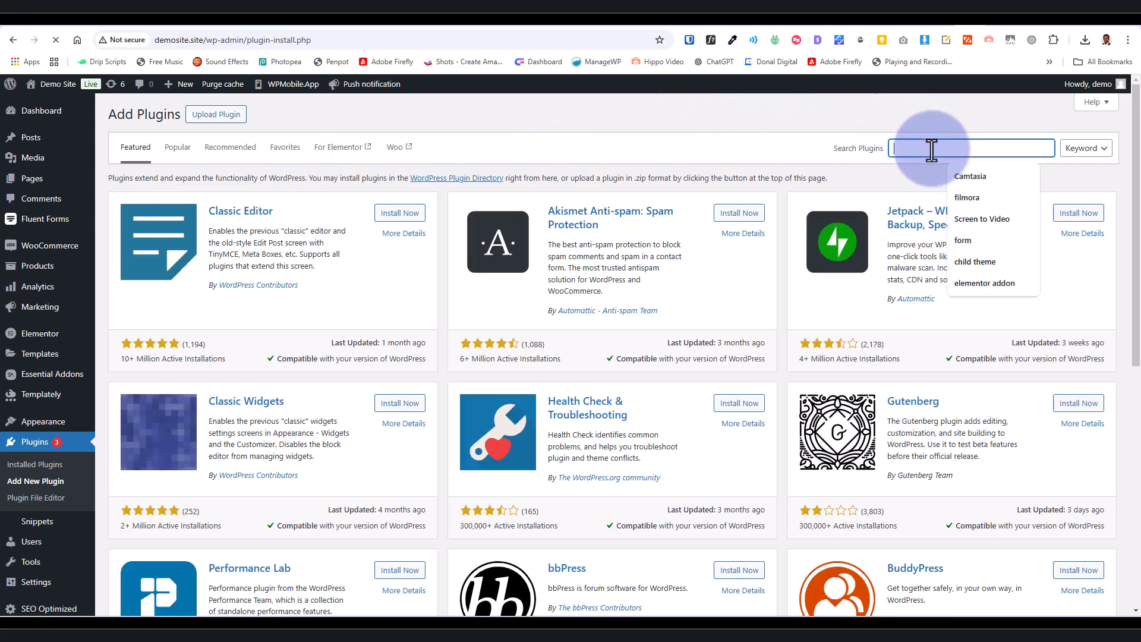
{"action": "type", "text": "Shipping Method Display Style for WooCommerce"}
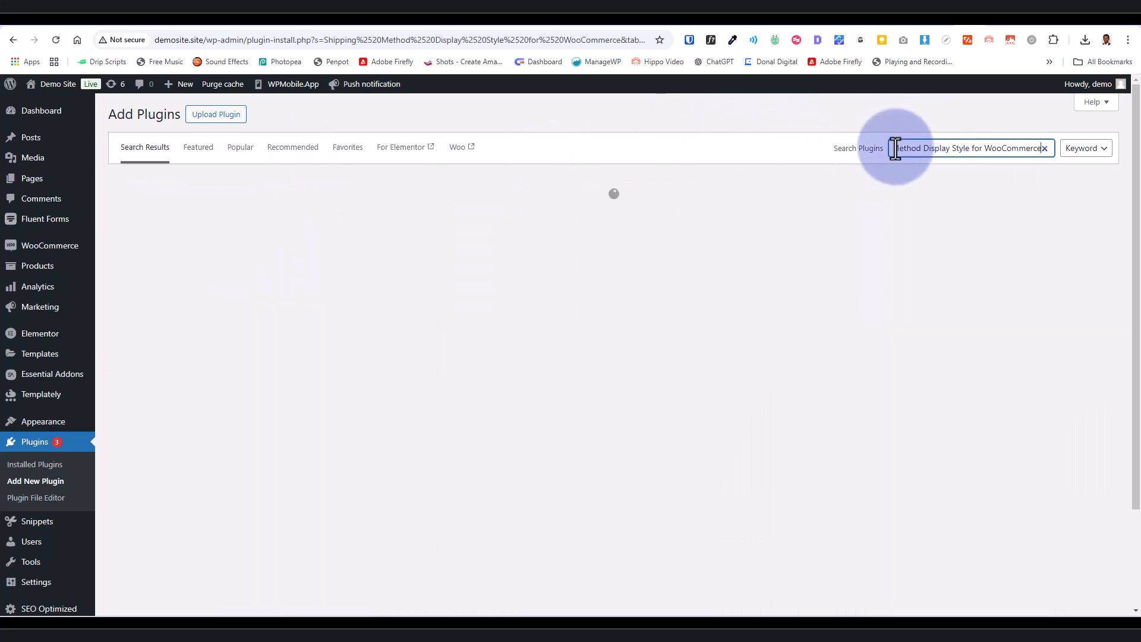
{"action": "left_click_drag", "start_coordinate": [931, 149], "coordinate": [862, 148]}
{"action": "left_click", "coordinate": [941, 149]}
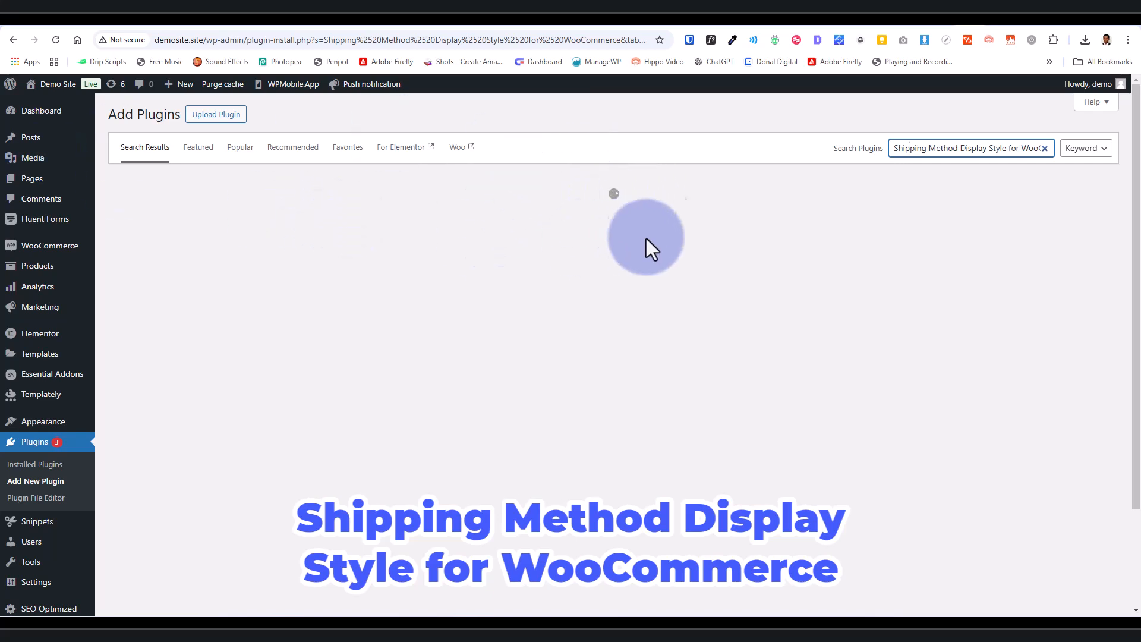
{"action": "left_click", "coordinate": [732, 126]}
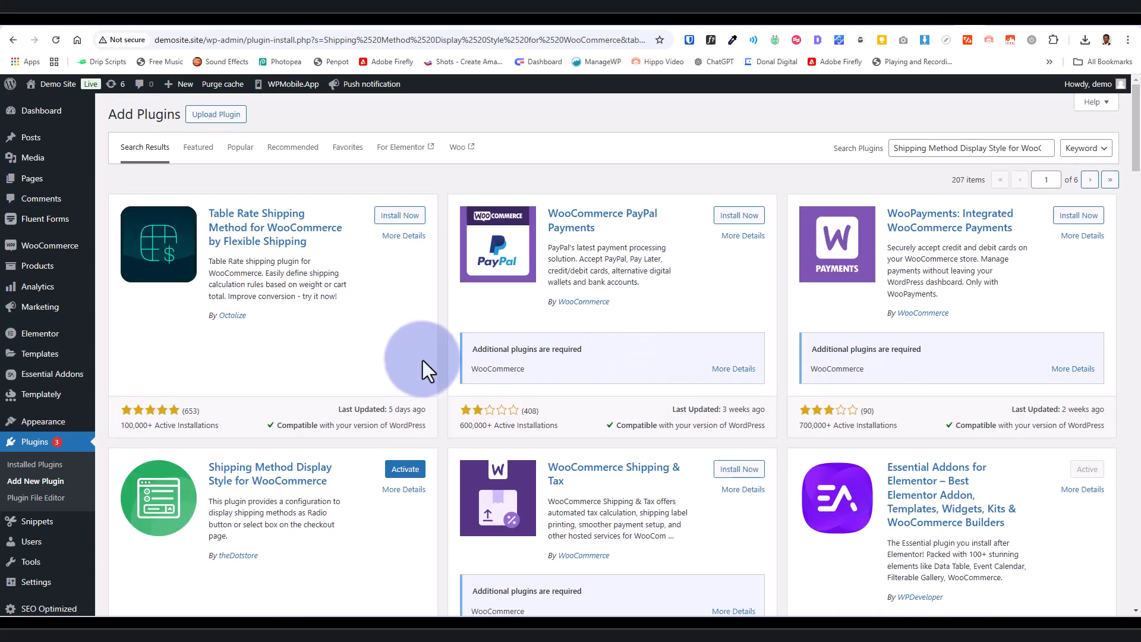
Activate the Shipping Method Display Style for WooCommerce plugin and skip its notification opt-in
{"action": "scroll", "coordinate": [509, 333], "scroll_direction": "down", "scroll_amount": 1}
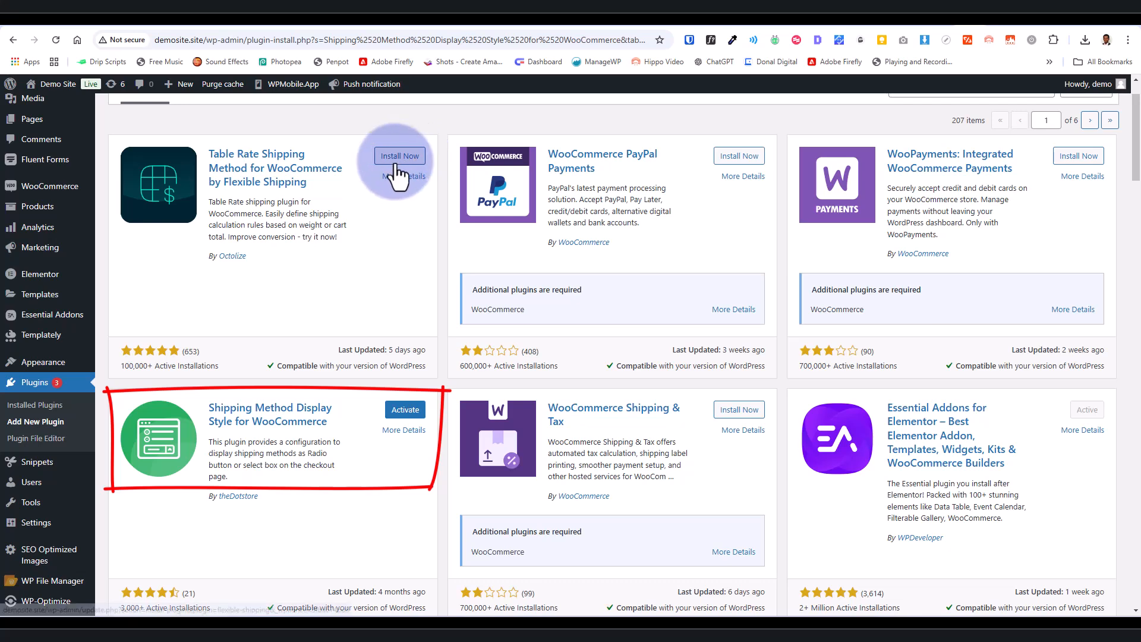
{"action": "left_click", "coordinate": [405, 414]}
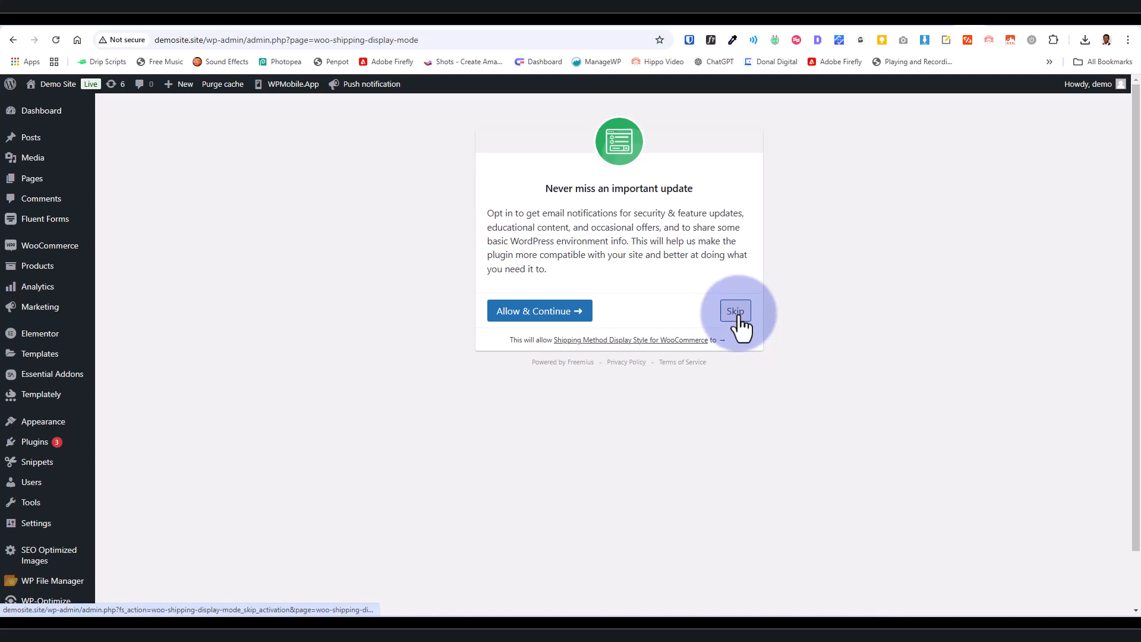
{"action": "left_click", "coordinate": [737, 315]}
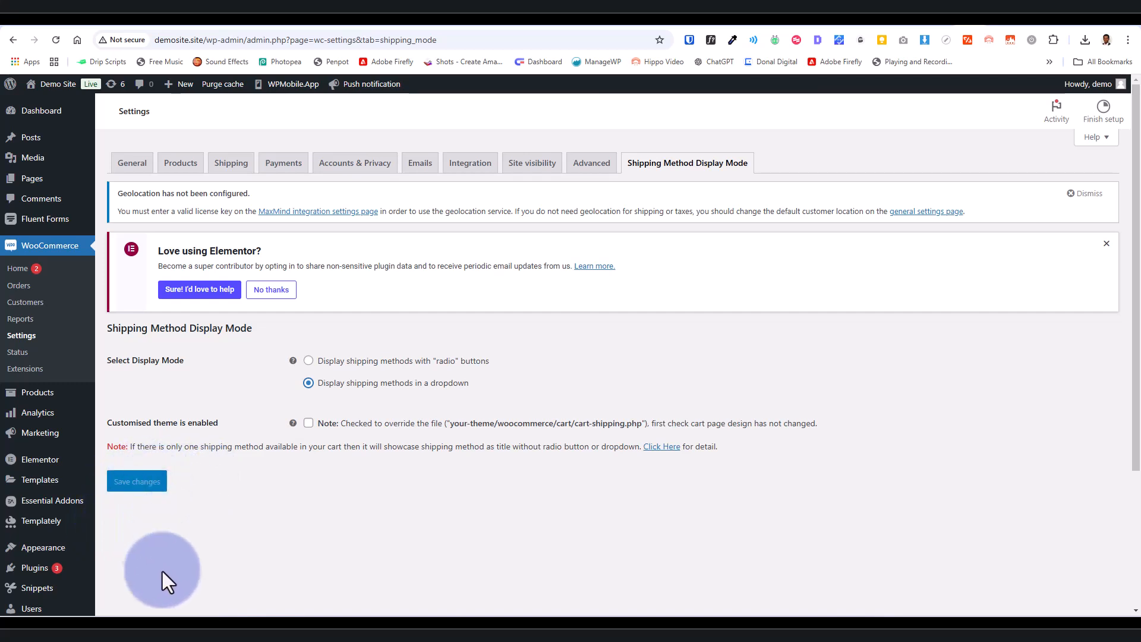
Switch to the storefront checkout, reload it, and examine the shipping choices in the order summary's dropdown
{"action": "left_click", "coordinate": [969, 31]}
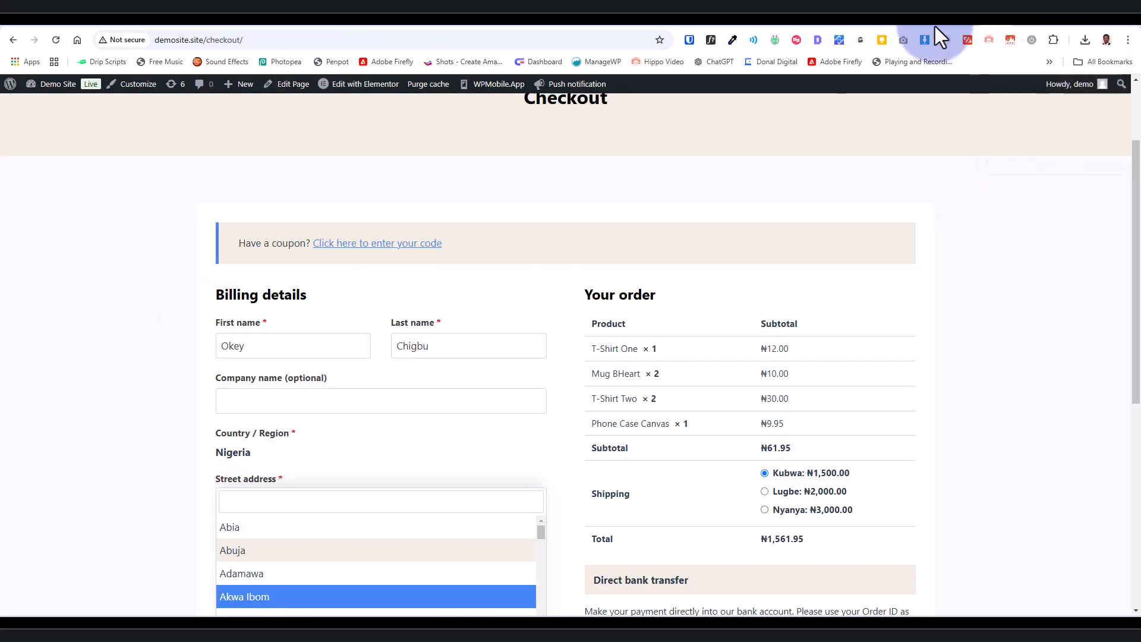
{"action": "left_click", "coordinate": [56, 41]}
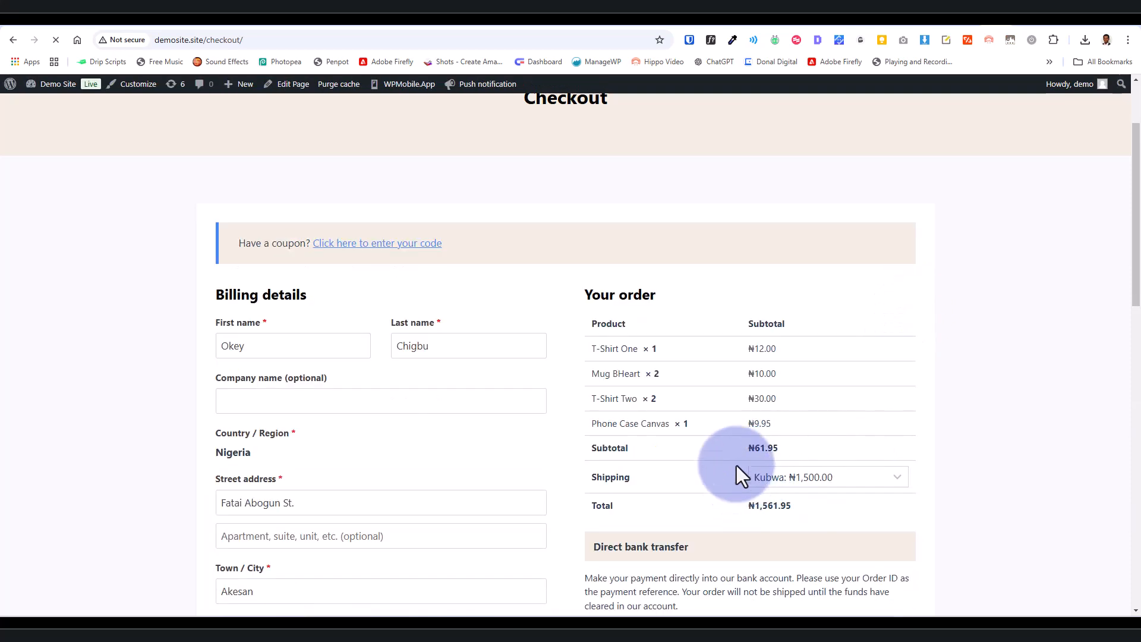
{"action": "scroll", "coordinate": [936, 375], "scroll_direction": "down", "scroll_amount": 3}
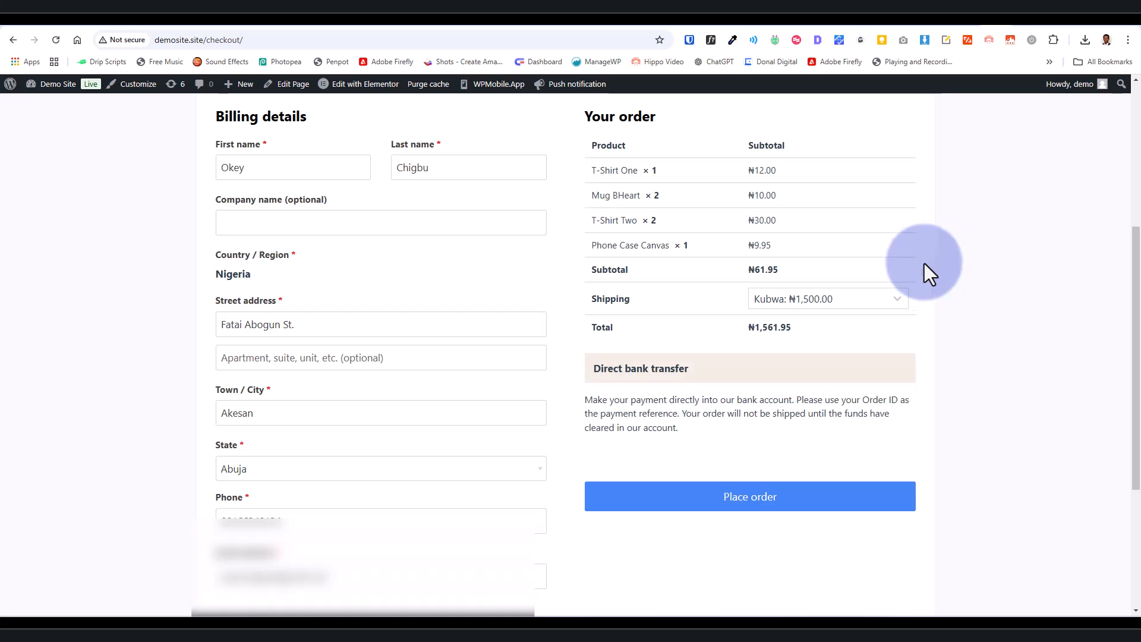
{"action": "left_click", "coordinate": [900, 299]}
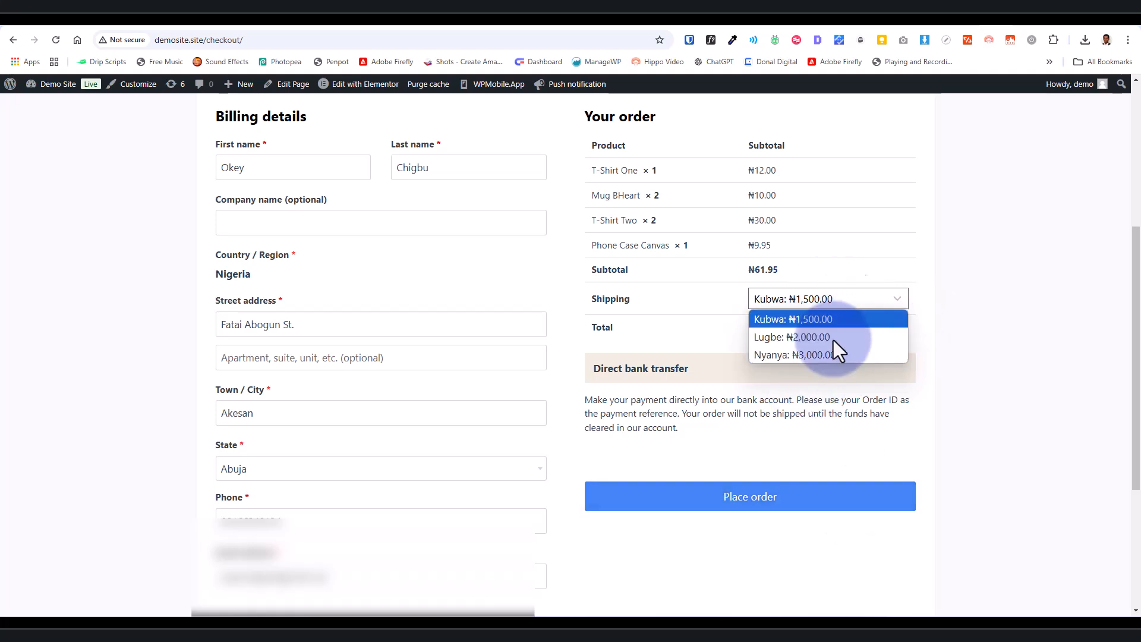
{"action": "left_click", "coordinate": [898, 299]}
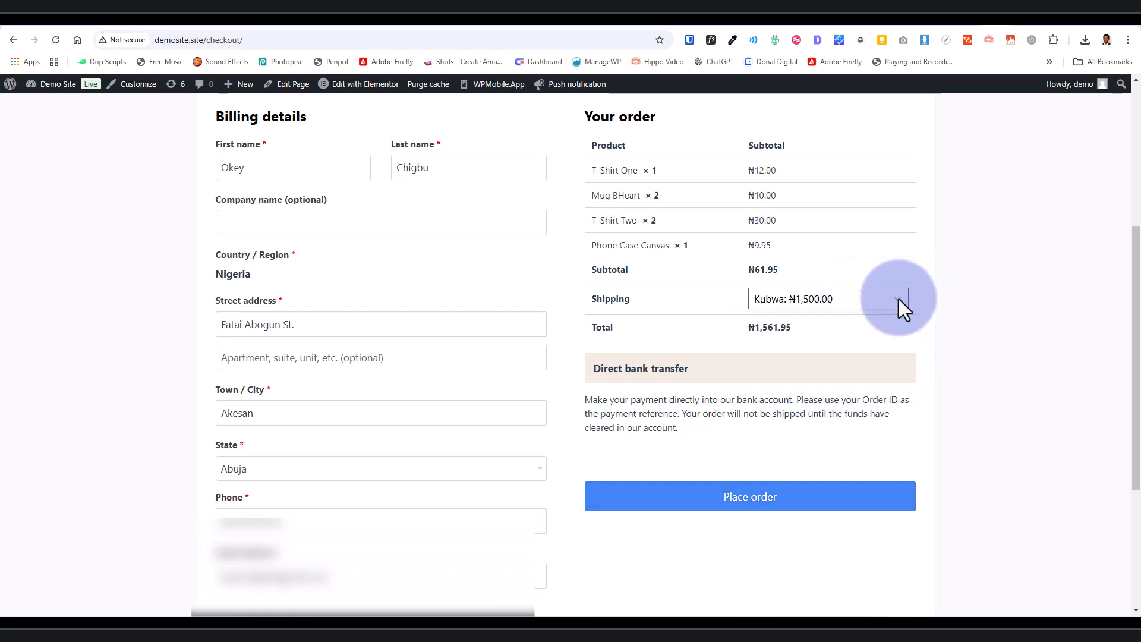
Try the Lugbe shipping method for the order, and change it to Nyanya
{"action": "left_click", "coordinate": [898, 299]}
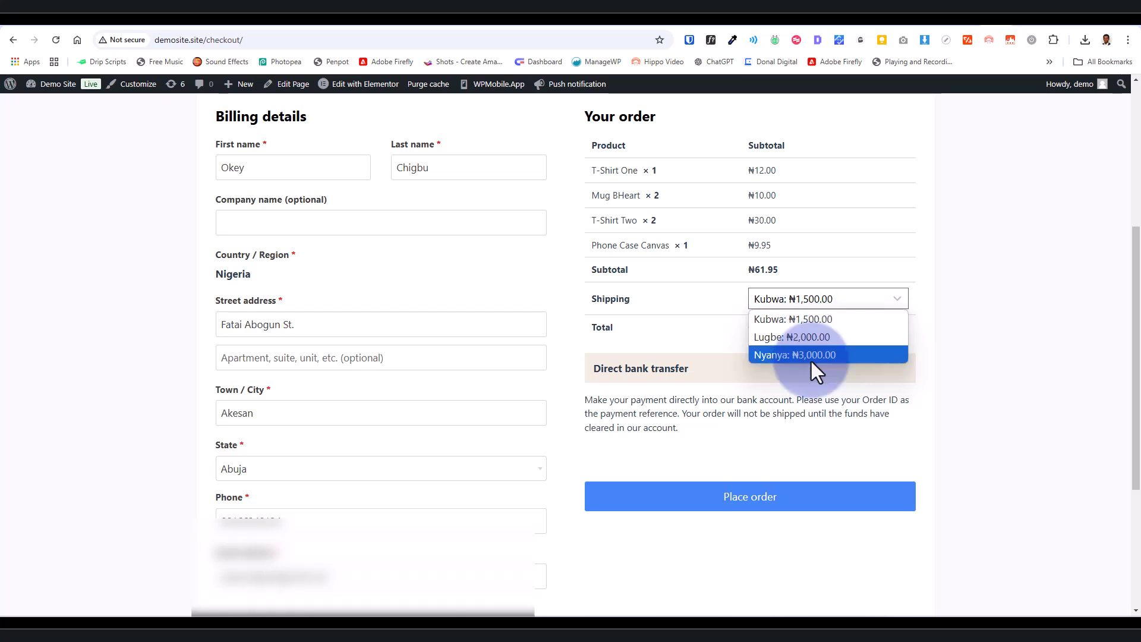
{"action": "left_click", "coordinate": [813, 336]}
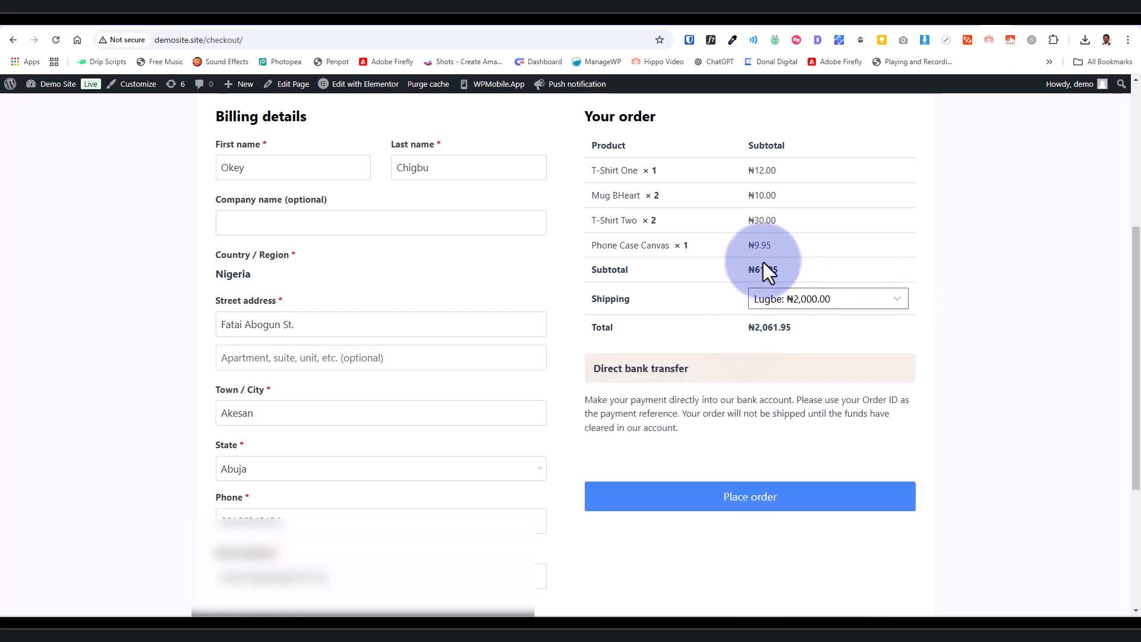
{"action": "left_click", "coordinate": [894, 302]}
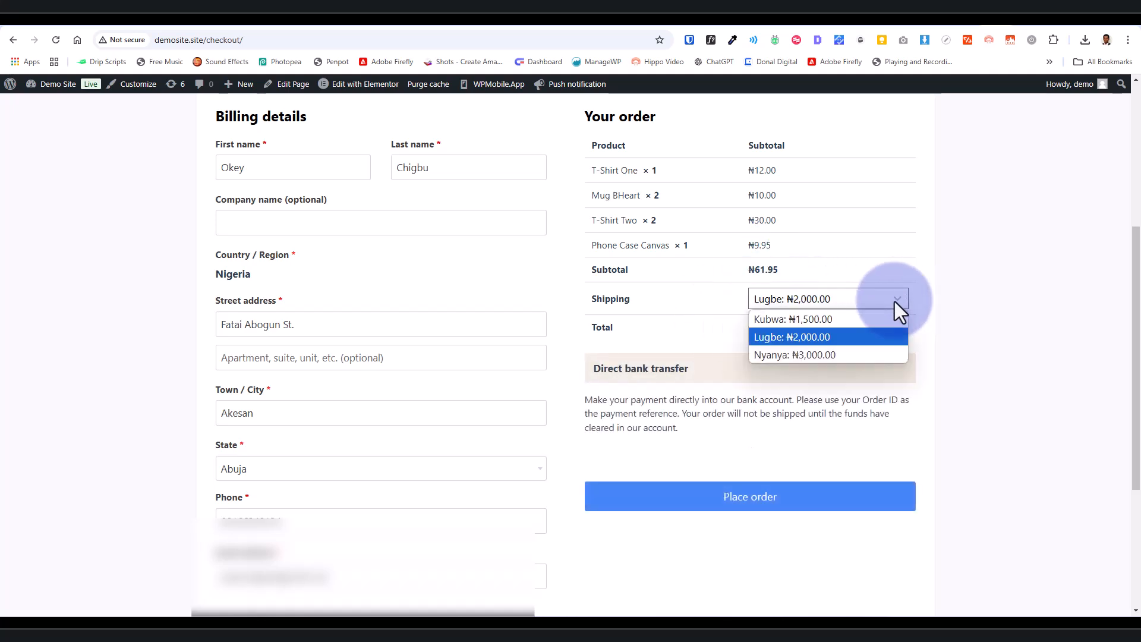
{"action": "left_click", "coordinate": [822, 355]}
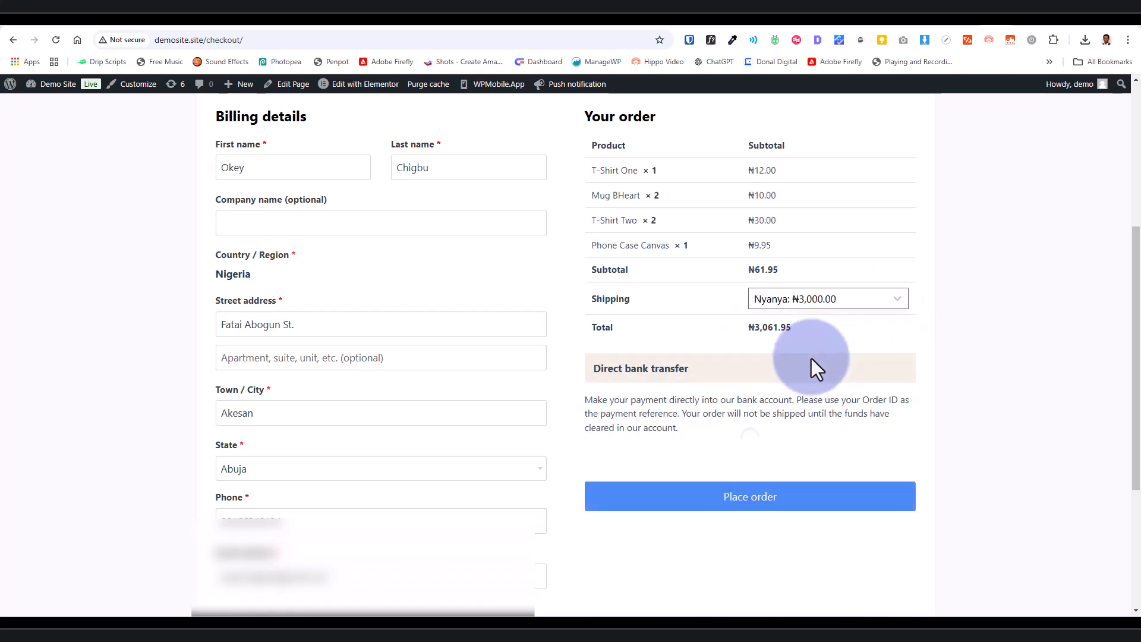
Set the billing state to Lagos and choose Ikoyi as the order's shipping method
{"action": "left_click", "coordinate": [330, 471]}
{"action": "scroll", "coordinate": [312, 416], "scroll_direction": "down", "scroll_amount": 3}
{"action": "scroll", "coordinate": [309, 443], "scroll_direction": "down", "scroll_amount": 3}
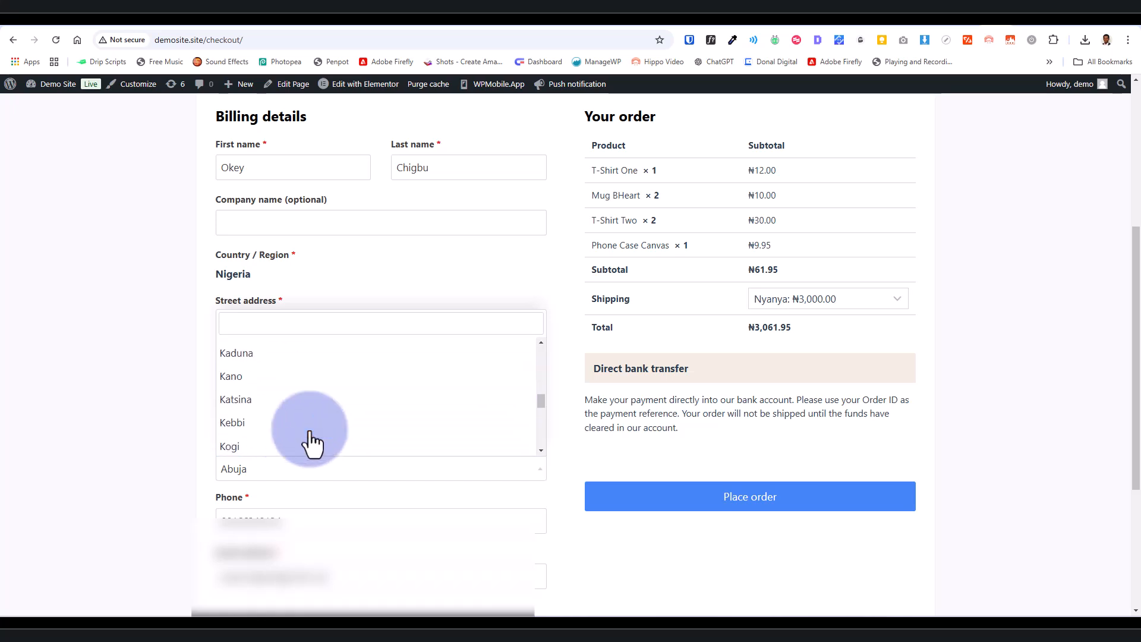
{"action": "scroll", "coordinate": [274, 436], "scroll_direction": "down", "scroll_amount": 2}
{"action": "left_click", "coordinate": [244, 379]}
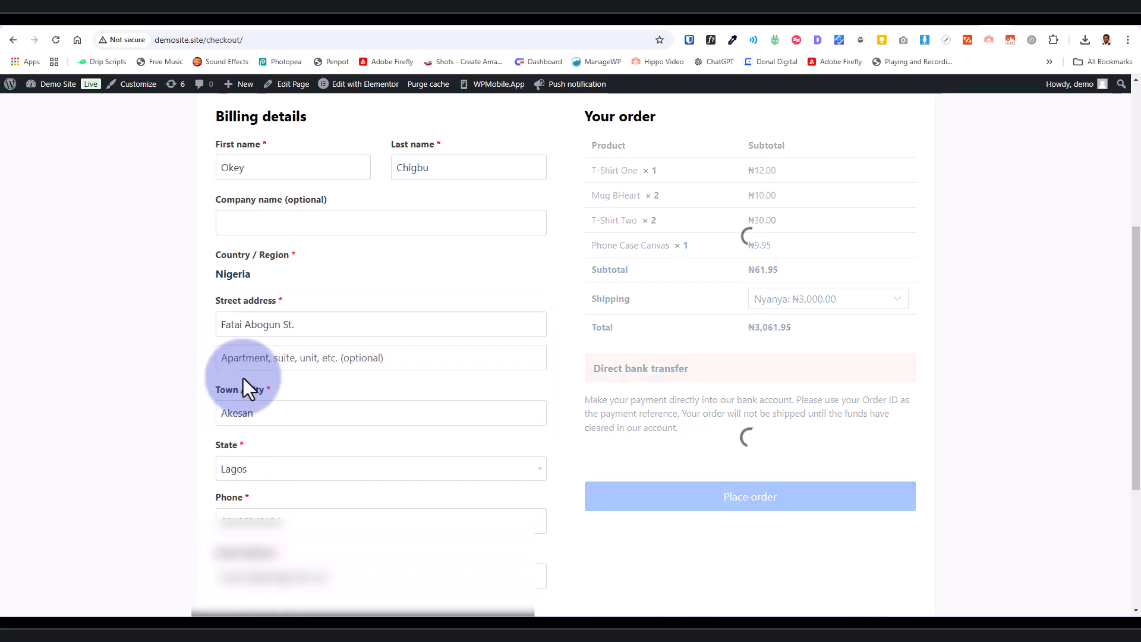
{"action": "left_click", "coordinate": [896, 300]}
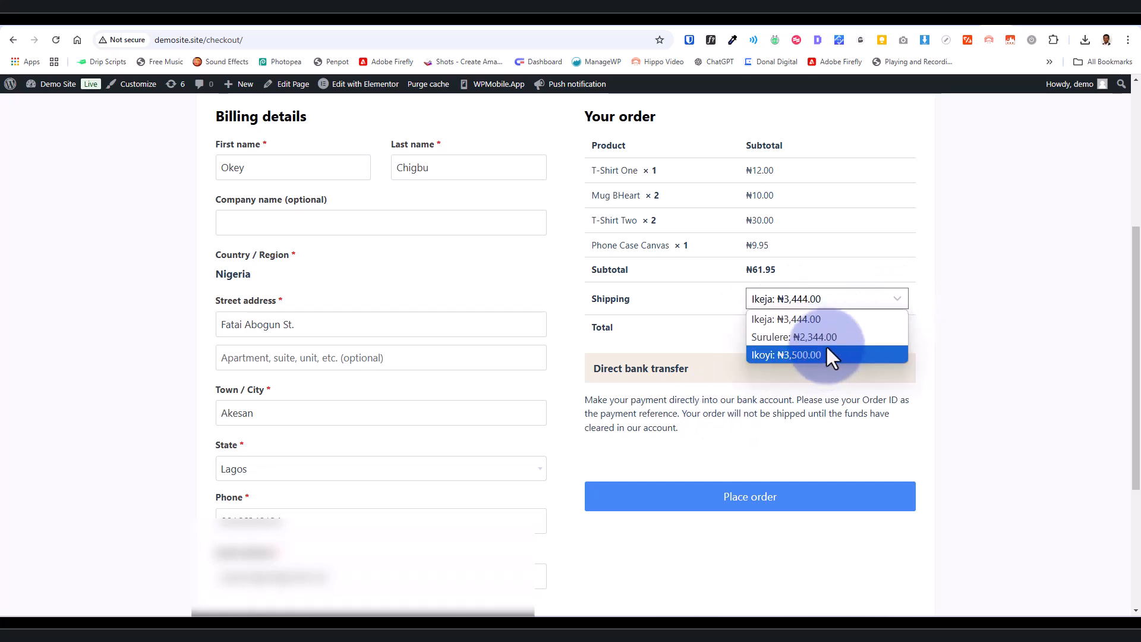
{"action": "left_click", "coordinate": [824, 352]}
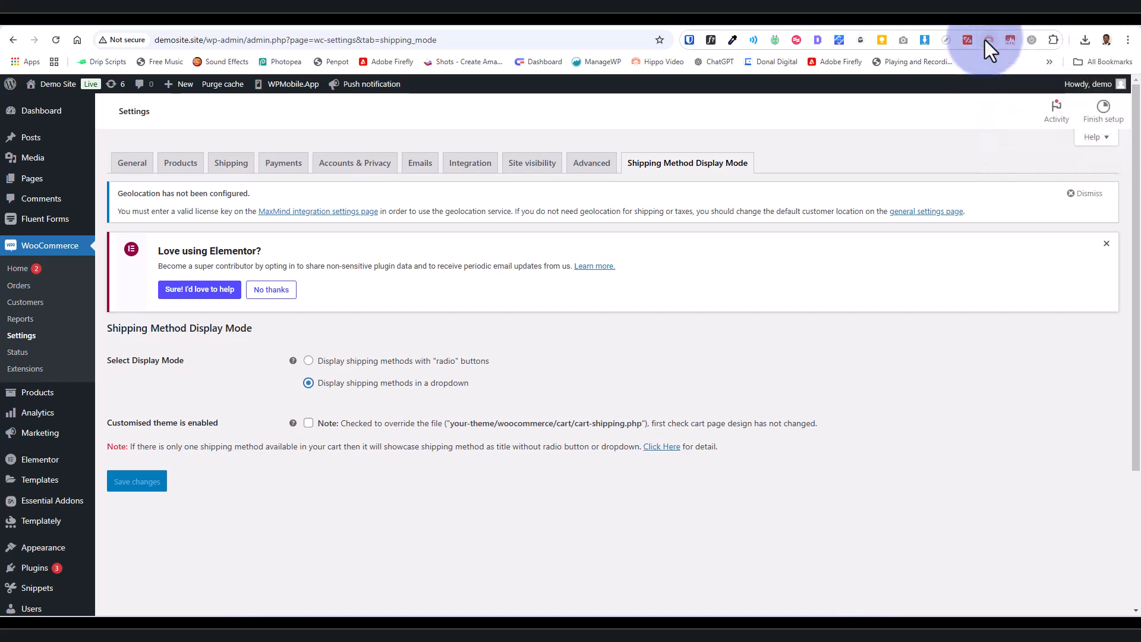
Return from the display mode settings to the storefront checkout and examine the order summary with its chosen shipping method
{"action": "left_click", "coordinate": [998, 23]}
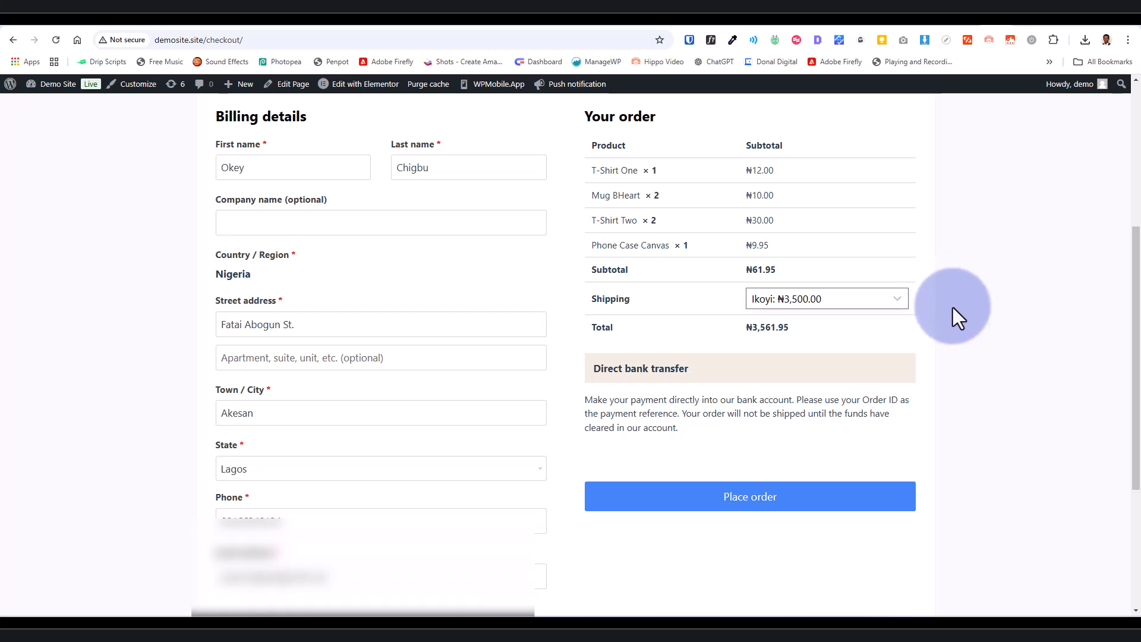
{"action": "scroll", "coordinate": [974, 321], "scroll_direction": "up", "scroll_amount": 1}
{"action": "scroll", "coordinate": [972, 318], "scroll_direction": "up", "scroll_amount": 4}
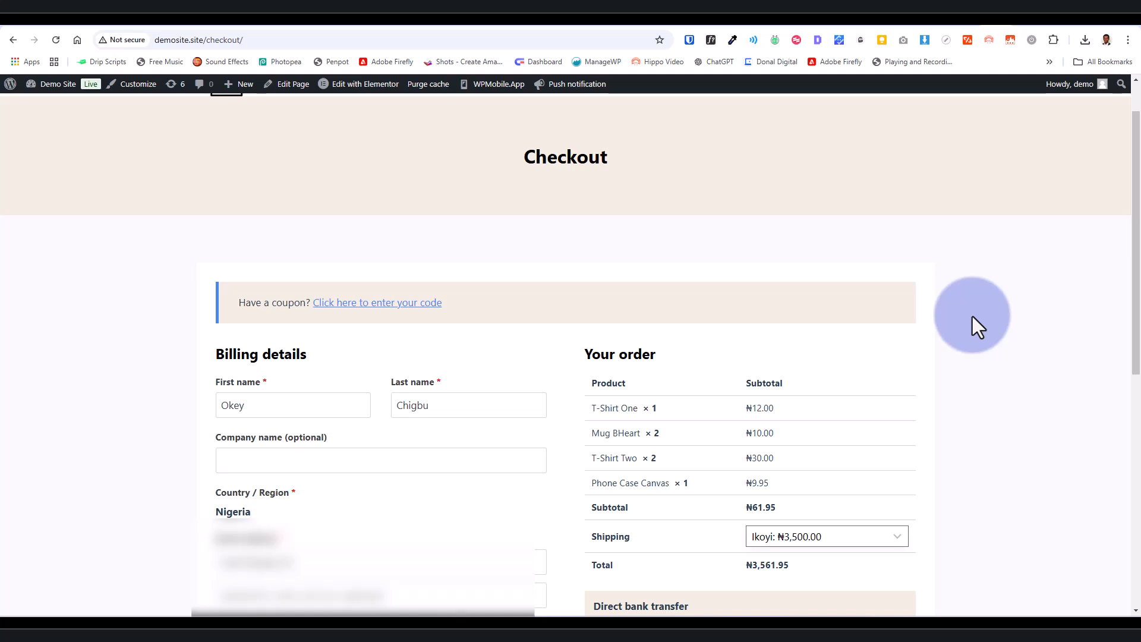
{"action": "scroll", "coordinate": [973, 318], "scroll_direction": "down", "scroll_amount": 4}
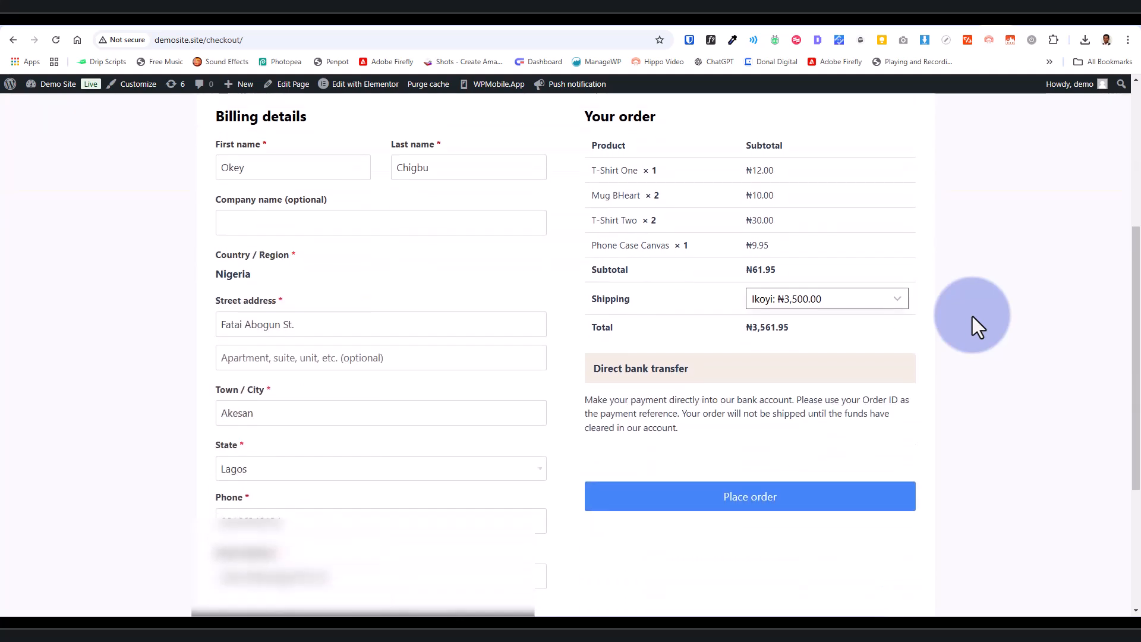